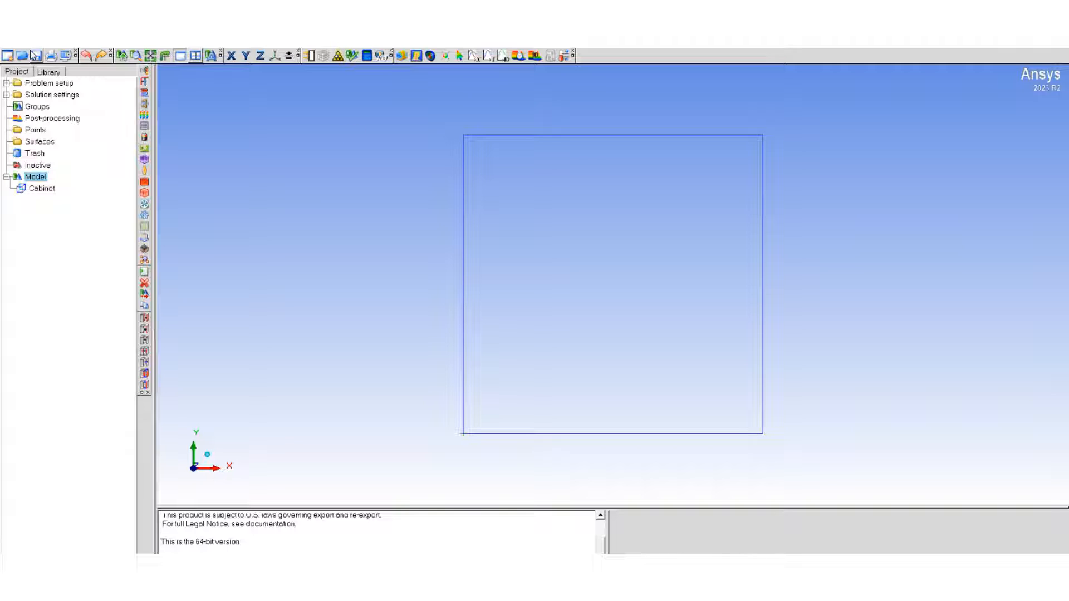
- Set the default unit for the Length category to mm in the unit preferences
click(13, 50)
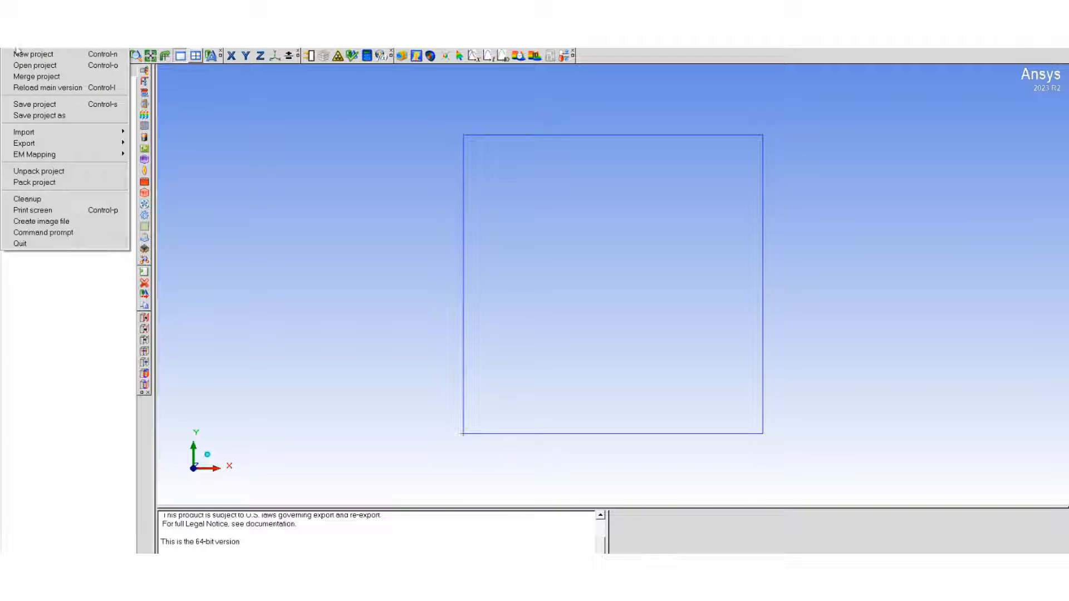
click(29, 49)
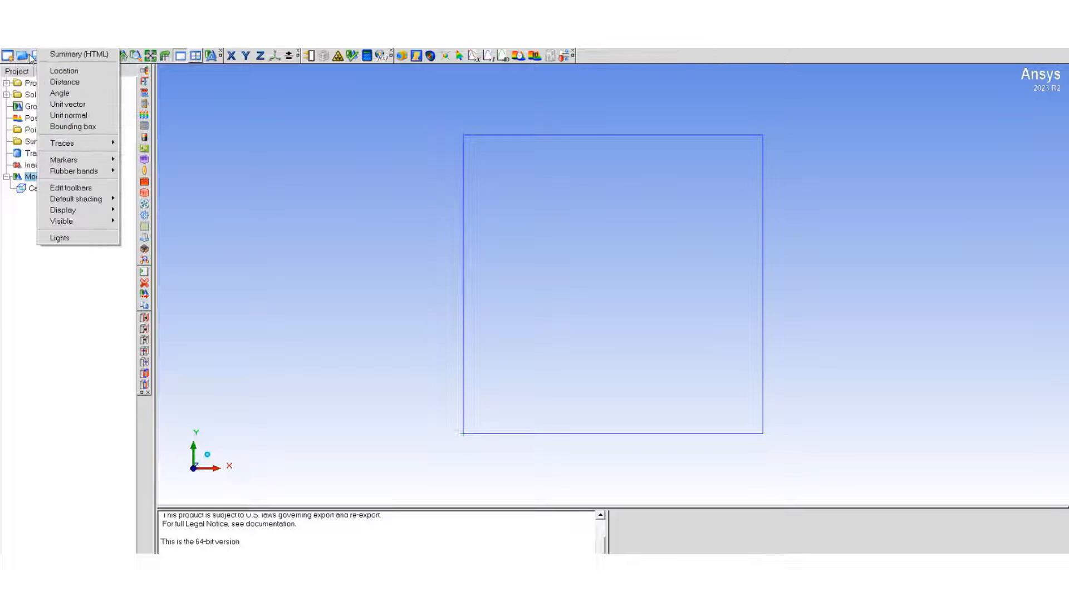
click(34, 134)
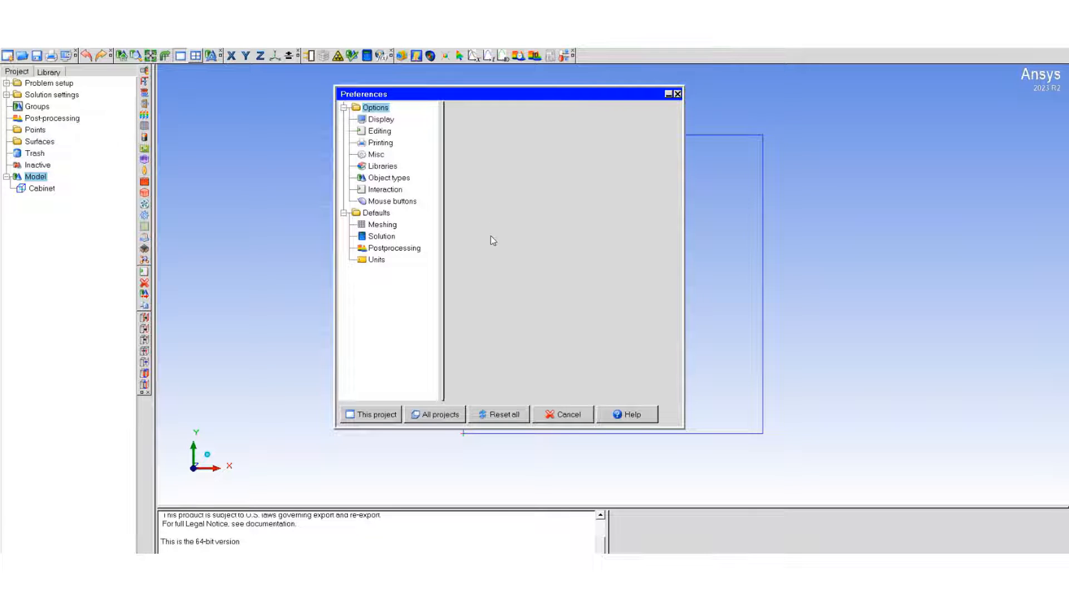
click(373, 261)
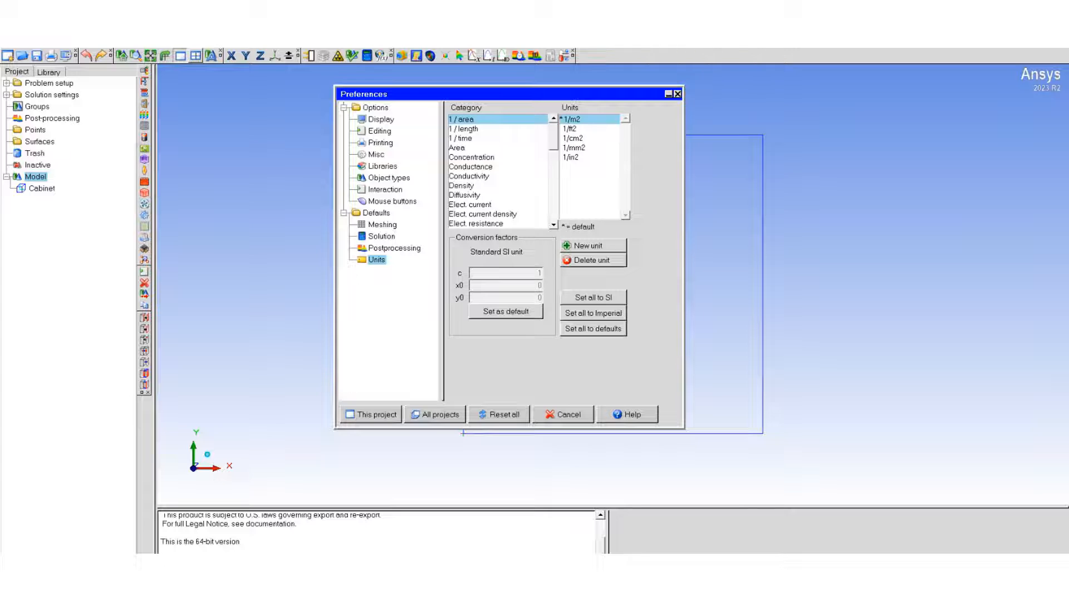
click(576, 148)
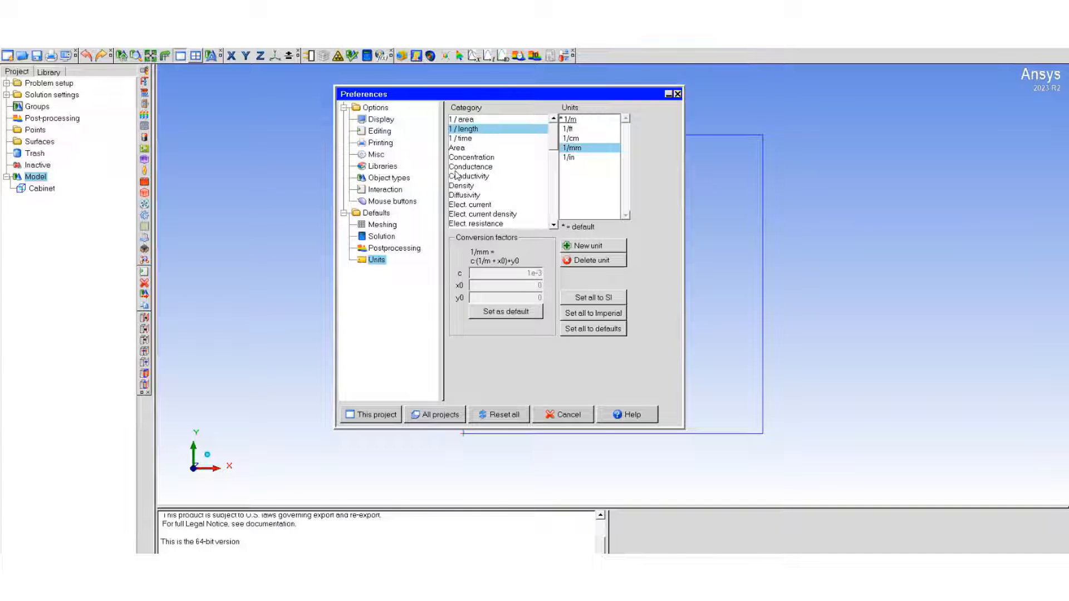
scroll(512, 189, down, 3)
click(464, 205)
click(569, 147)
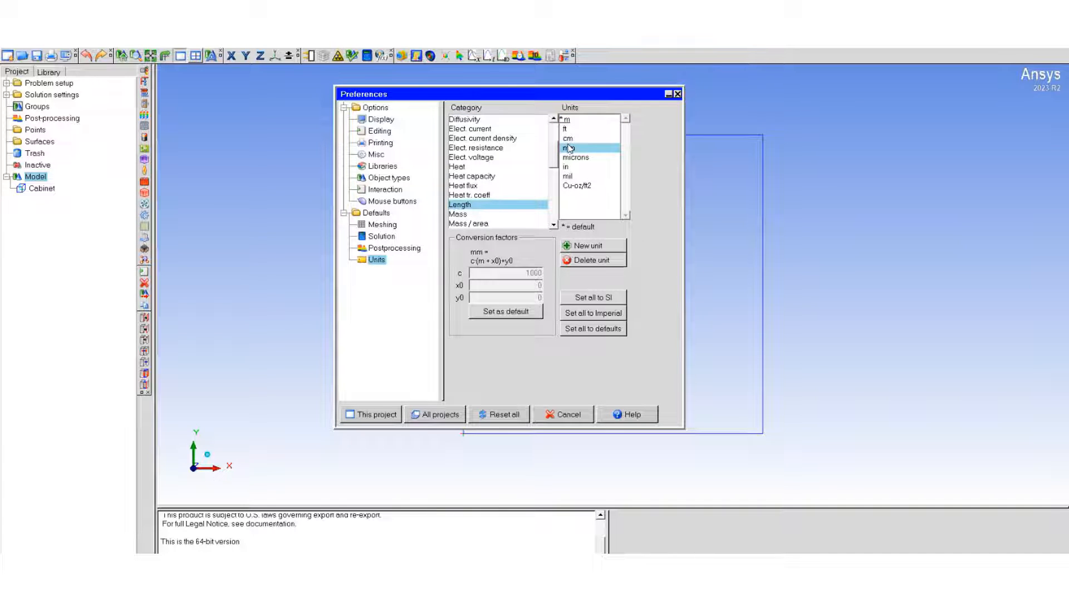
- Make cfm the default volume flow unit and apply the unit preferences to this project only
drag(553, 162, 553, 213)
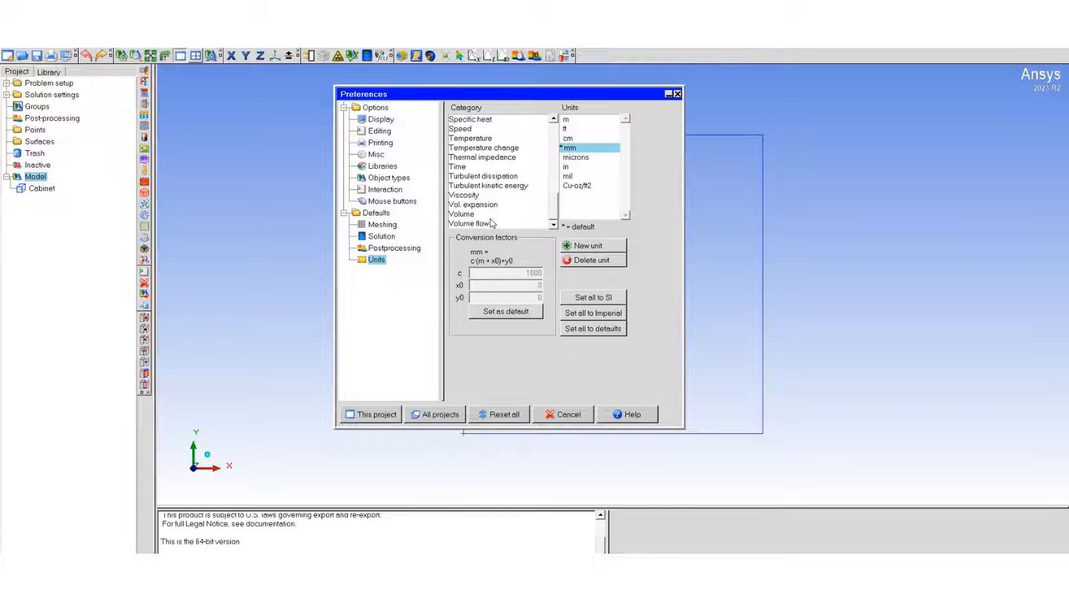
click(475, 223)
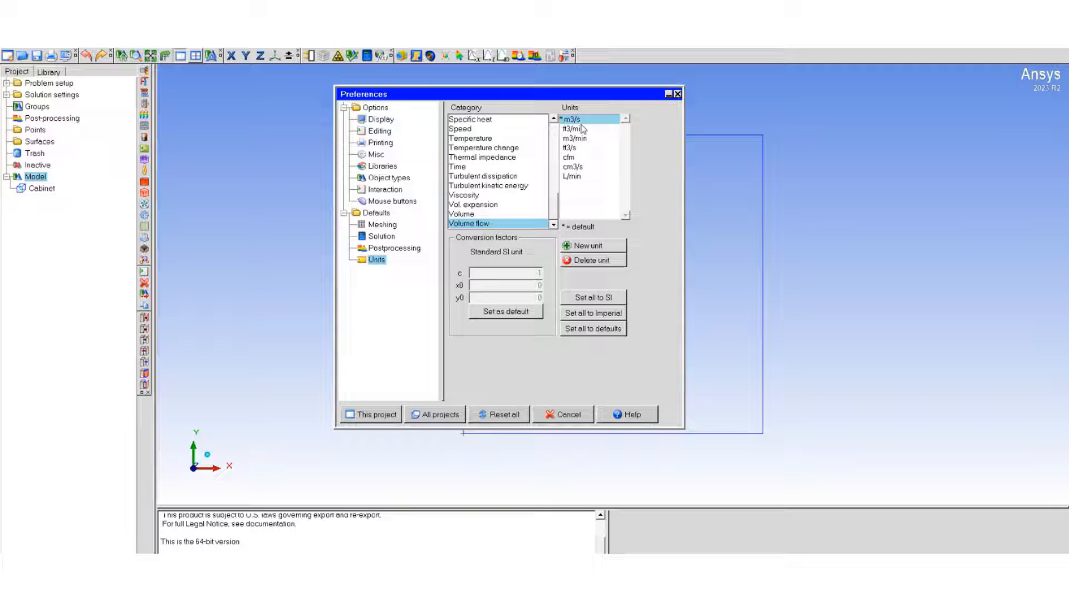
click(577, 158)
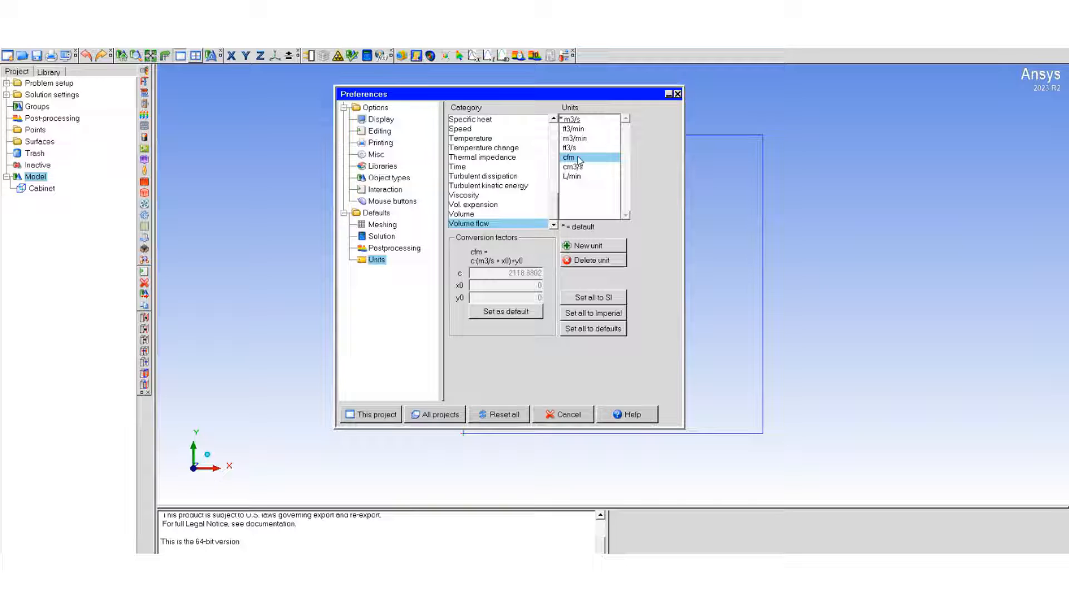
click(503, 313)
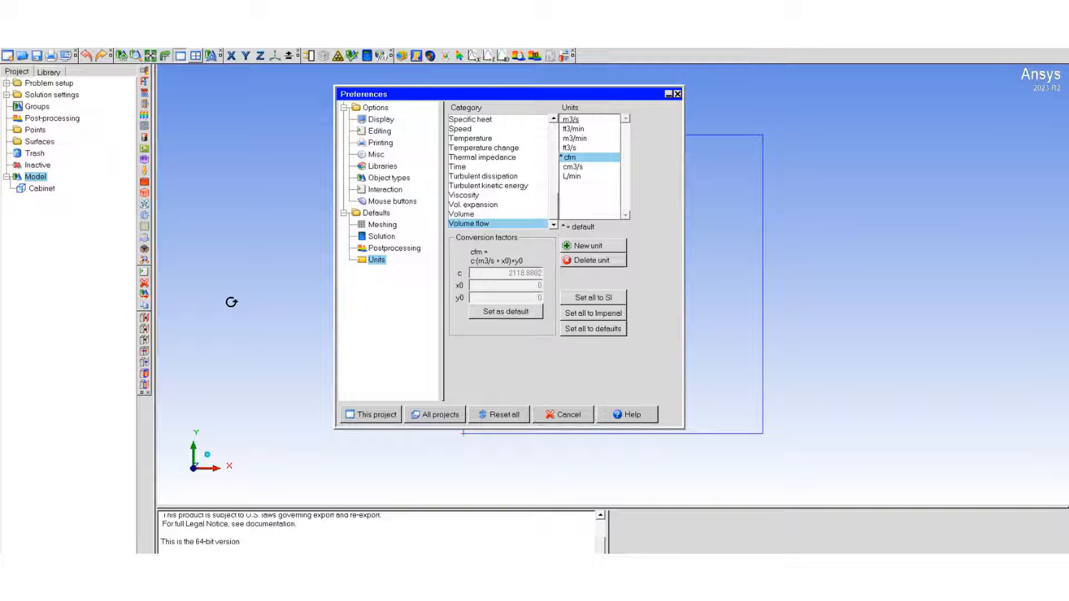
click(384, 415)
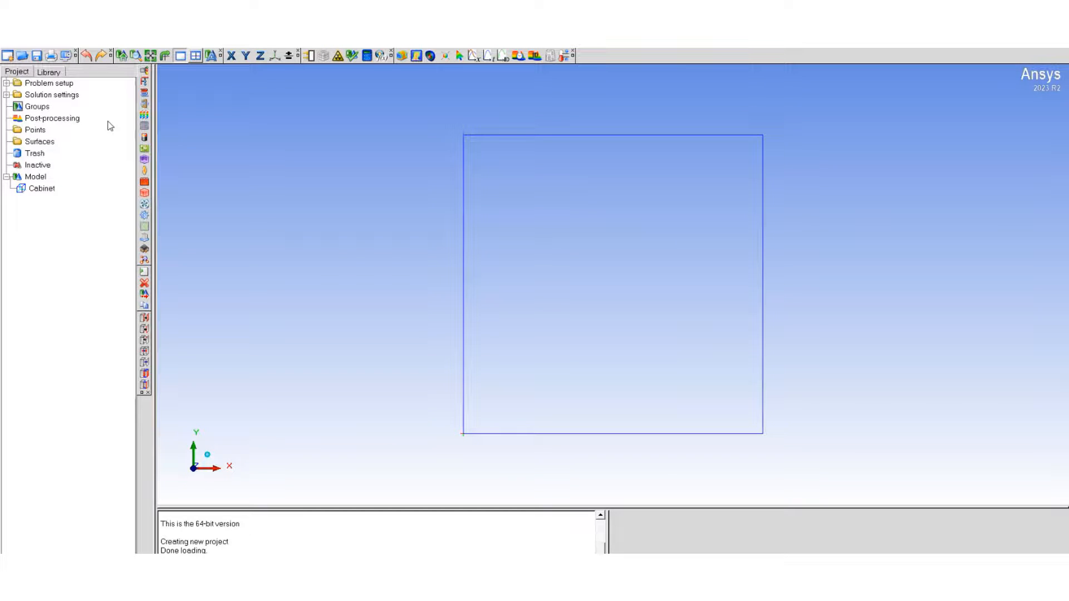
- Set the screen up direction to Z in the display preferences and apply it to this project
click(31, 49)
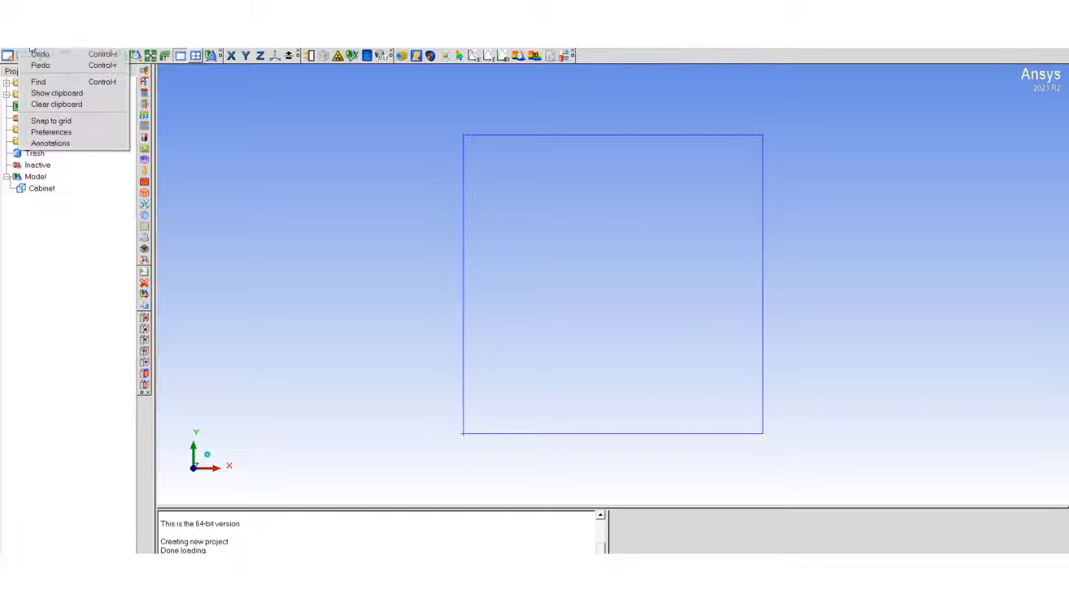
click(55, 130)
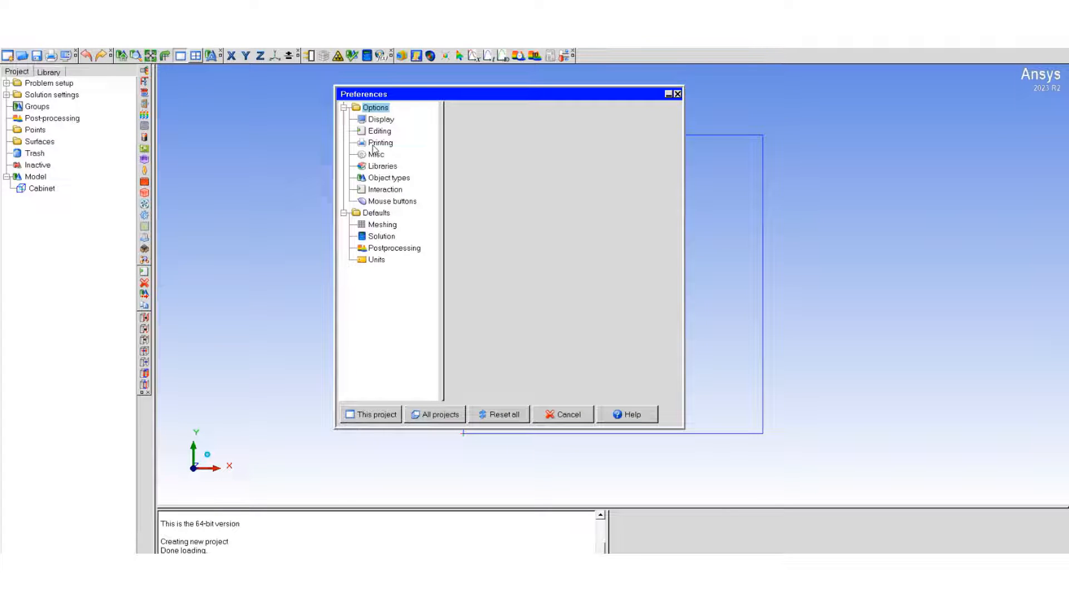
click(380, 120)
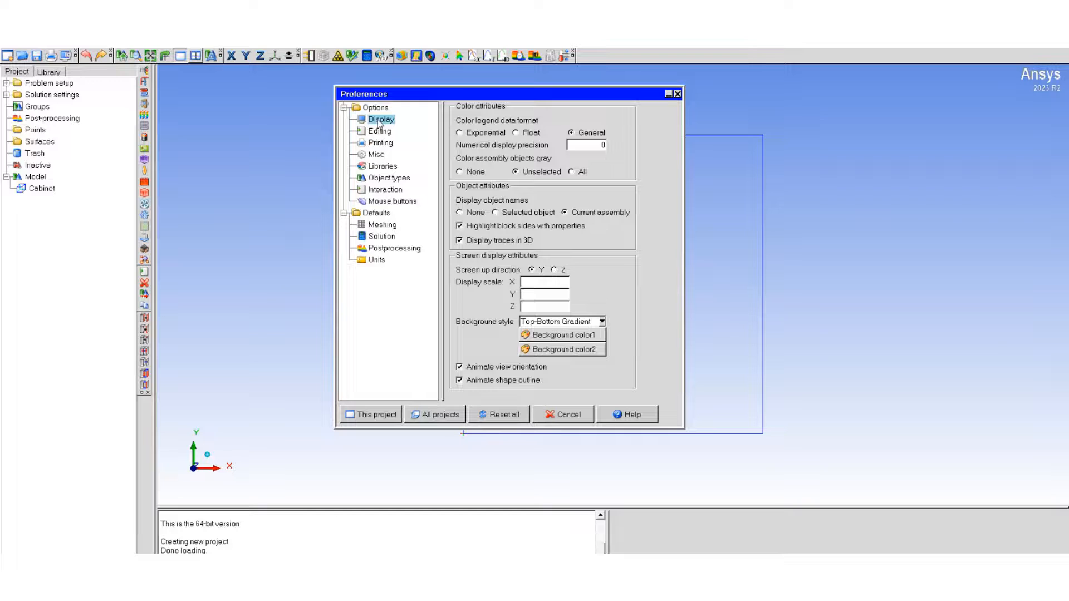
click(554, 270)
click(371, 414)
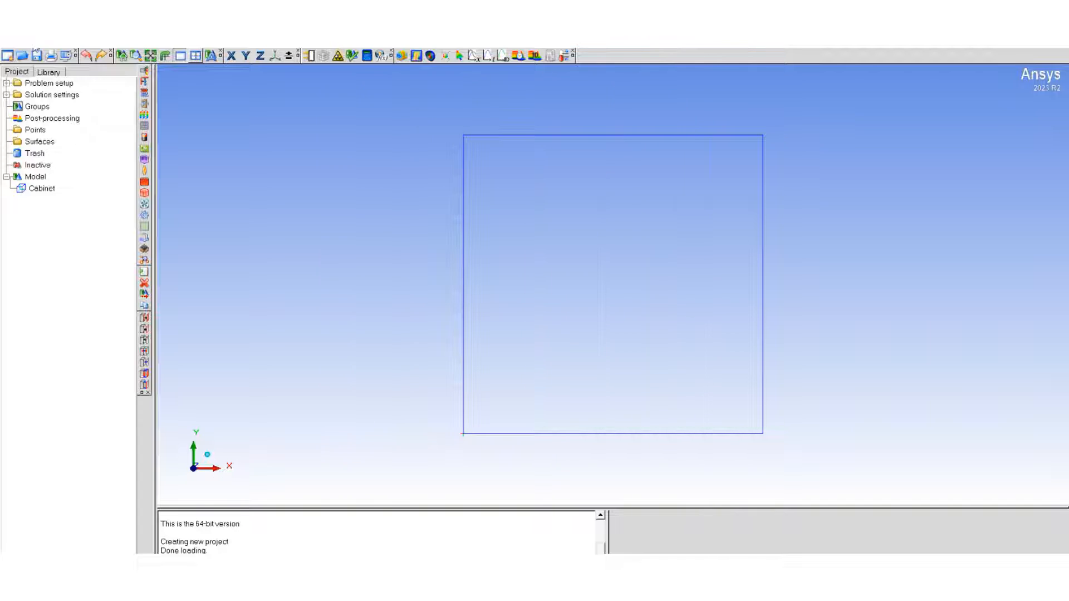
- Resize the cabinet to span X from -25 to 175 mm, Y from -105 to 5 mm and Z from -5 to 25 mm
click(42, 189)
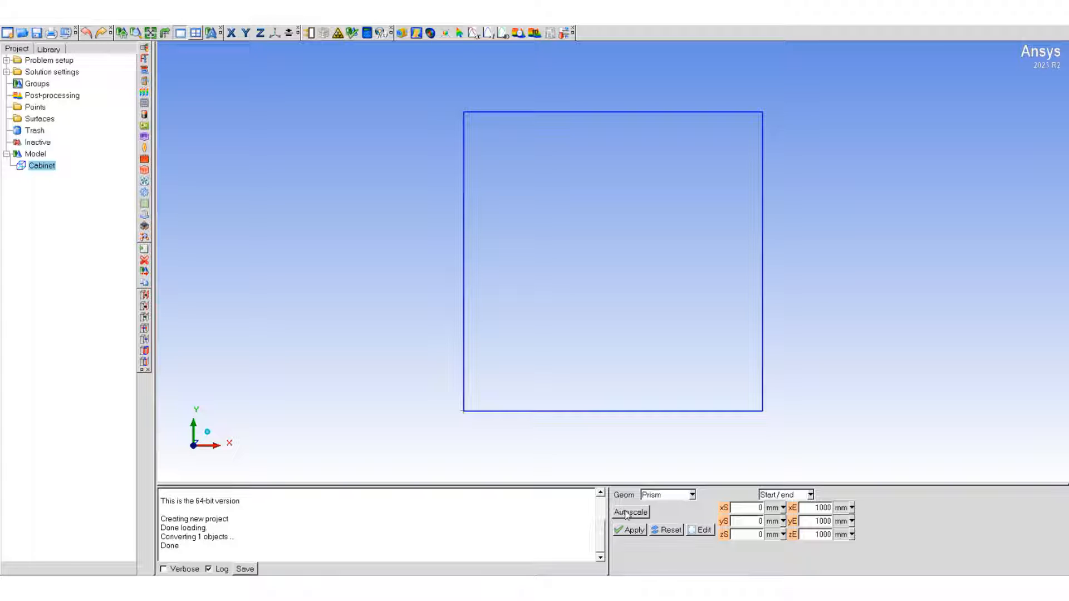
double_click(759, 507)
text(-25)
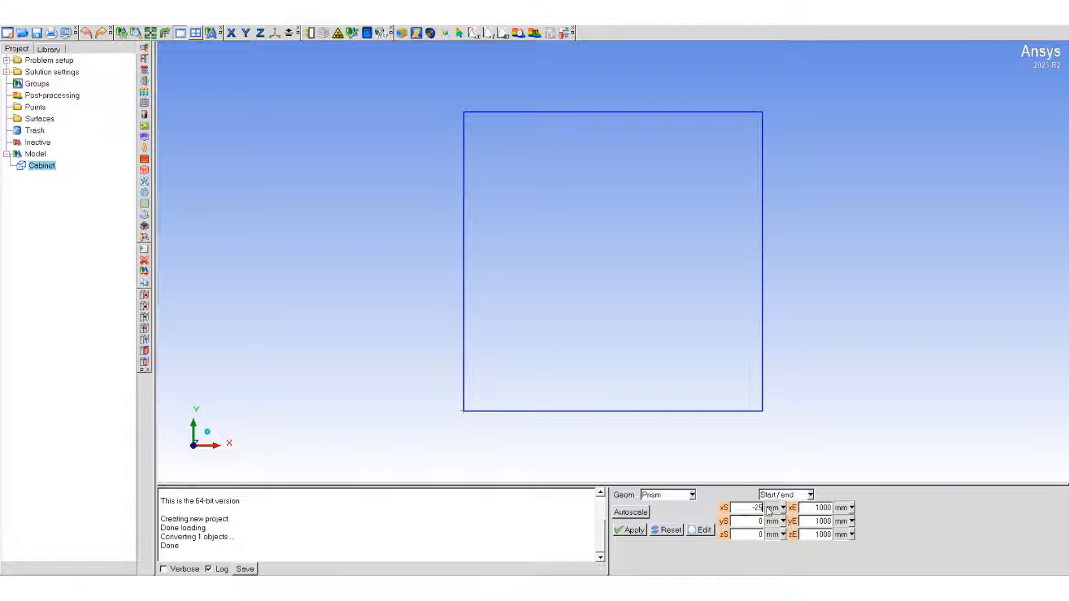
double_click(824, 507)
text(175)
double_click(762, 522)
text(-105)
click(811, 520)
double_click(813, 521)
text(5-5)
double_click(816, 535)
text(25)
click(632, 531)
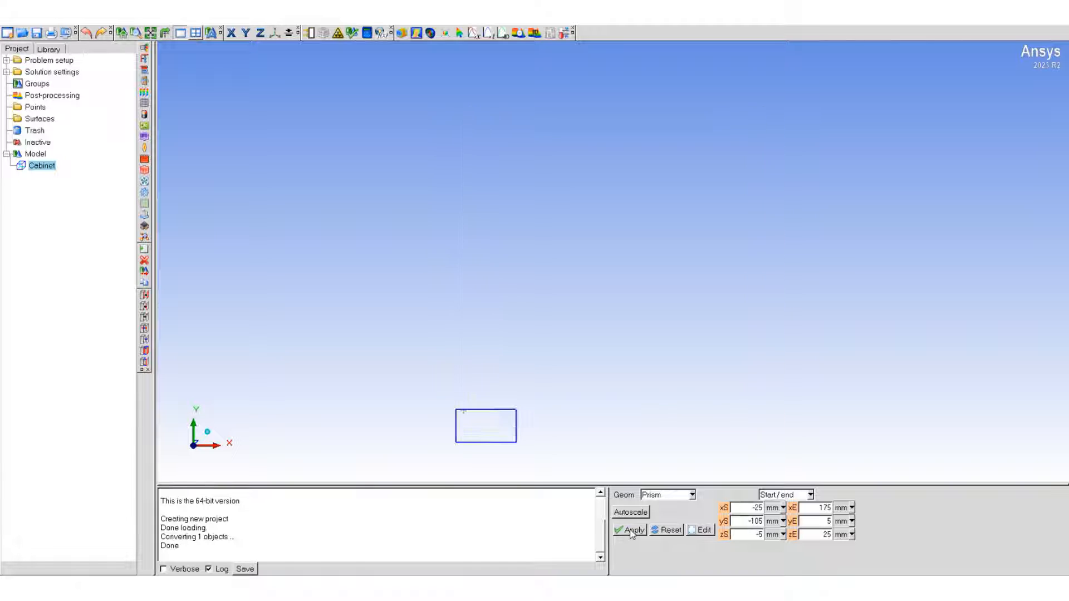
- Edit the cabinet's properties and set the wall type of its Max X side to Grille
right_click(40, 167)
click(60, 174)
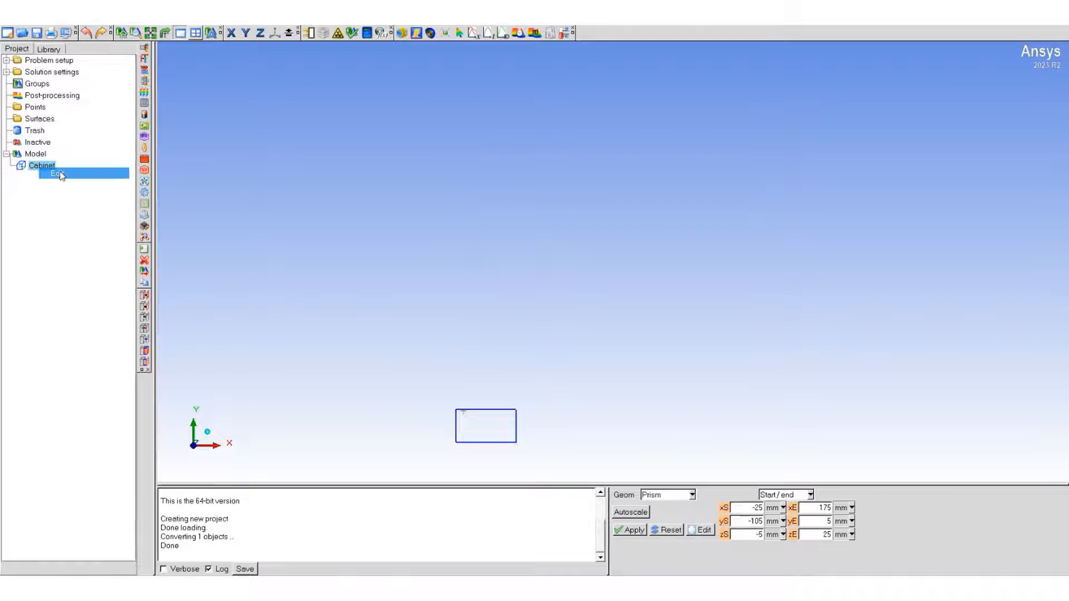
drag(886, 397, 384, 260)
click(359, 277)
click(402, 277)
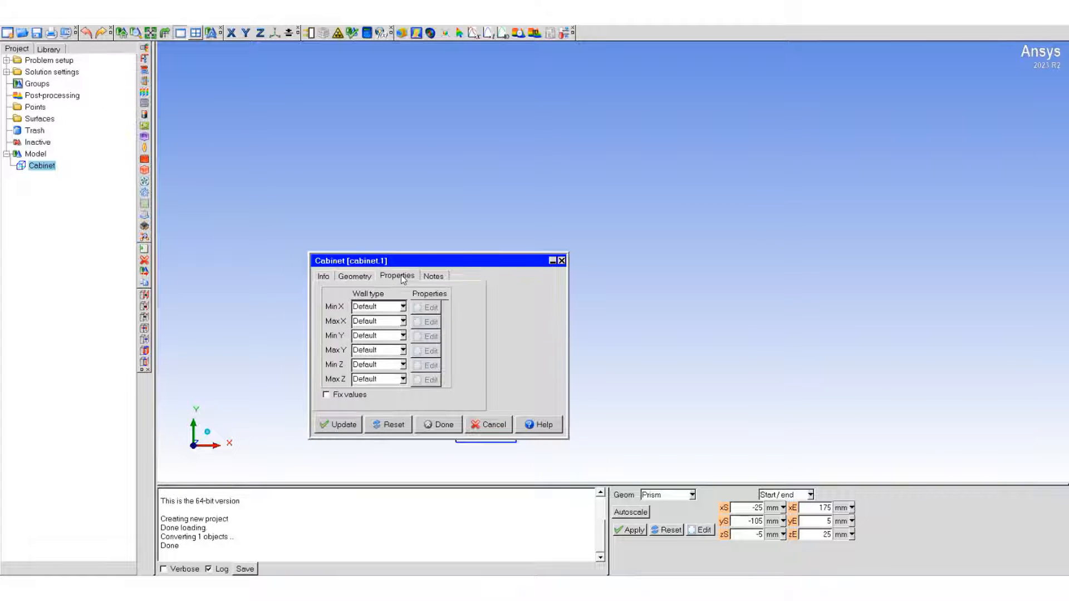
click(404, 324)
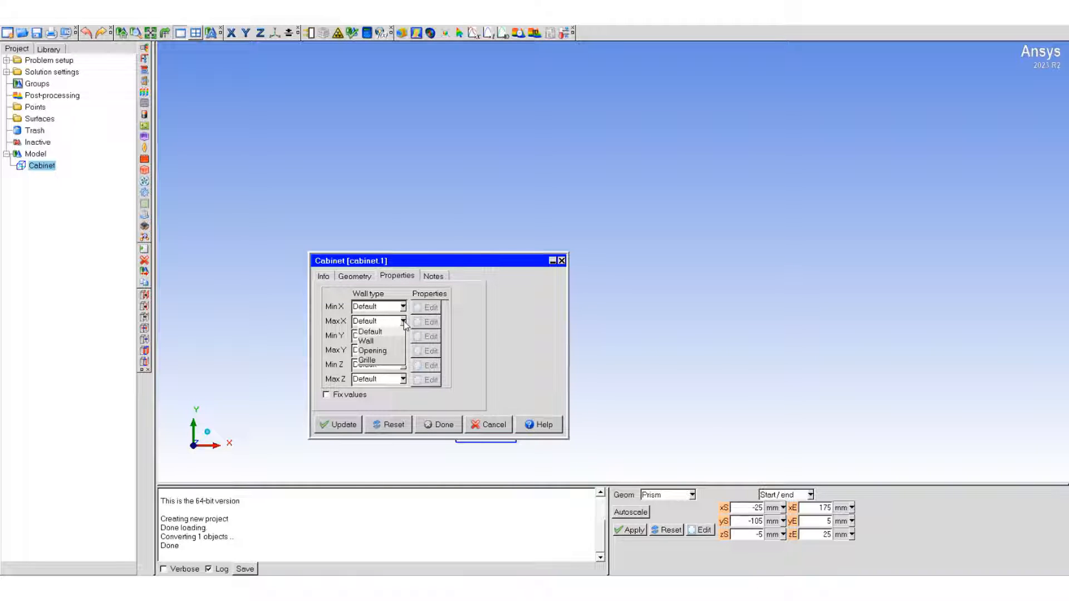
click(384, 354)
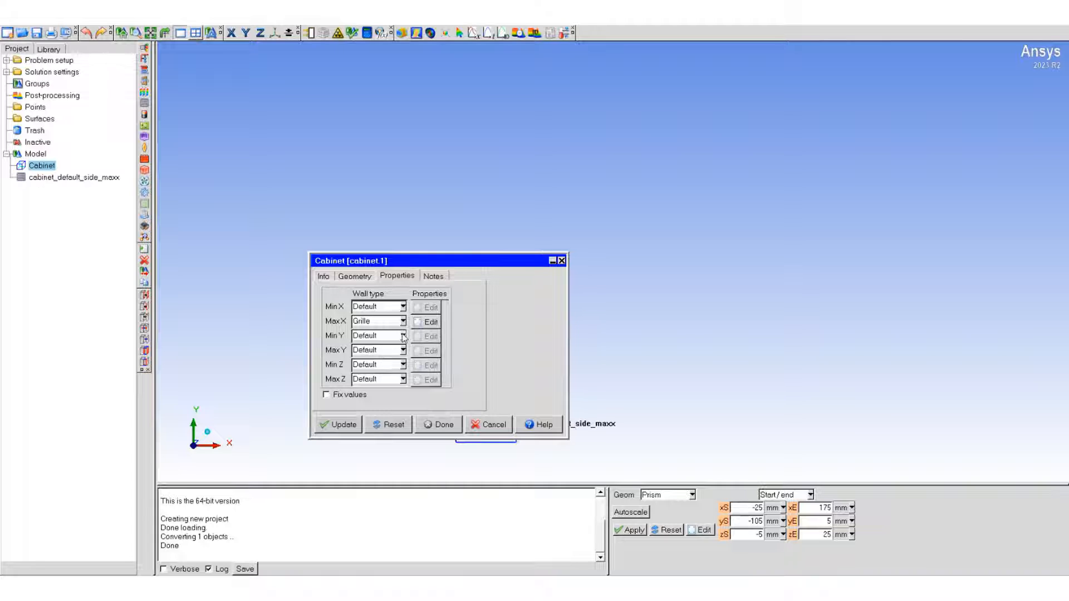
- Set the wall type of the cabinet's Min Y, Max Y, Min Z and Max Z sides to Wall and accept the changes
click(404, 336)
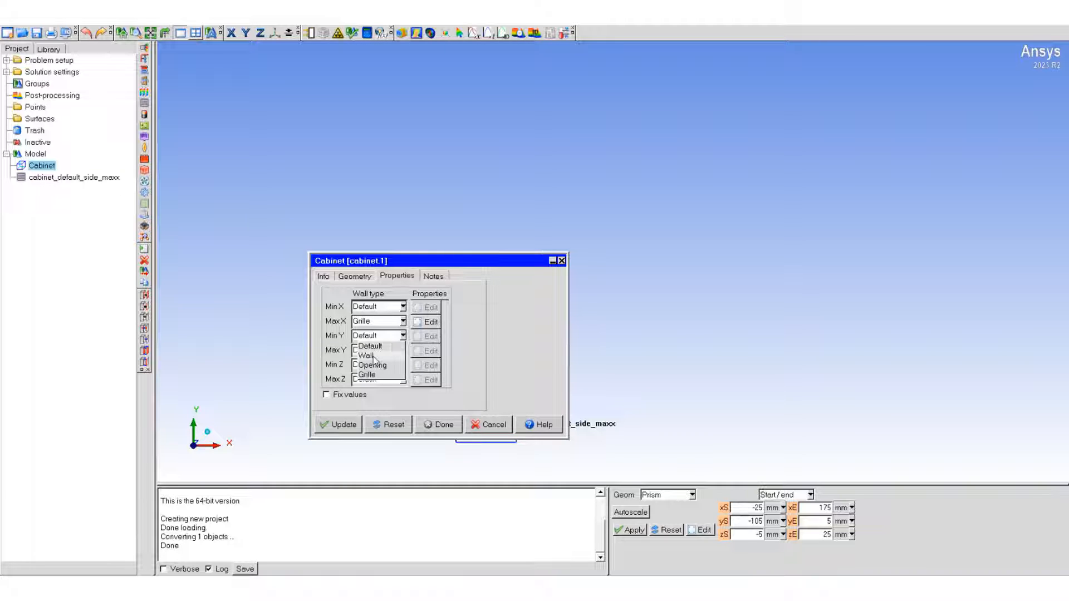
click(375, 360)
click(402, 350)
click(371, 375)
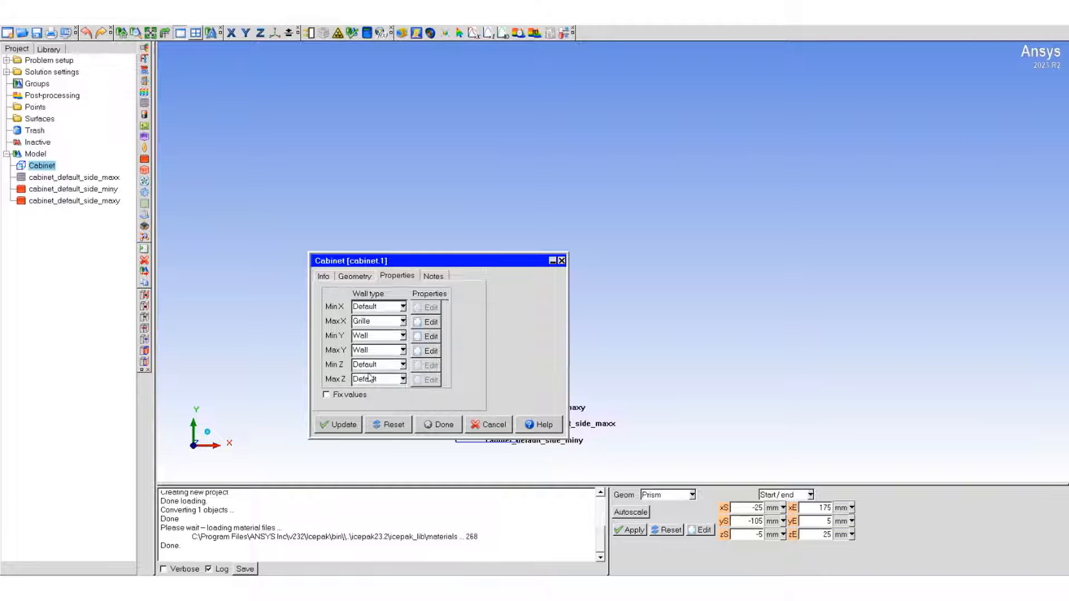
click(403, 366)
click(370, 387)
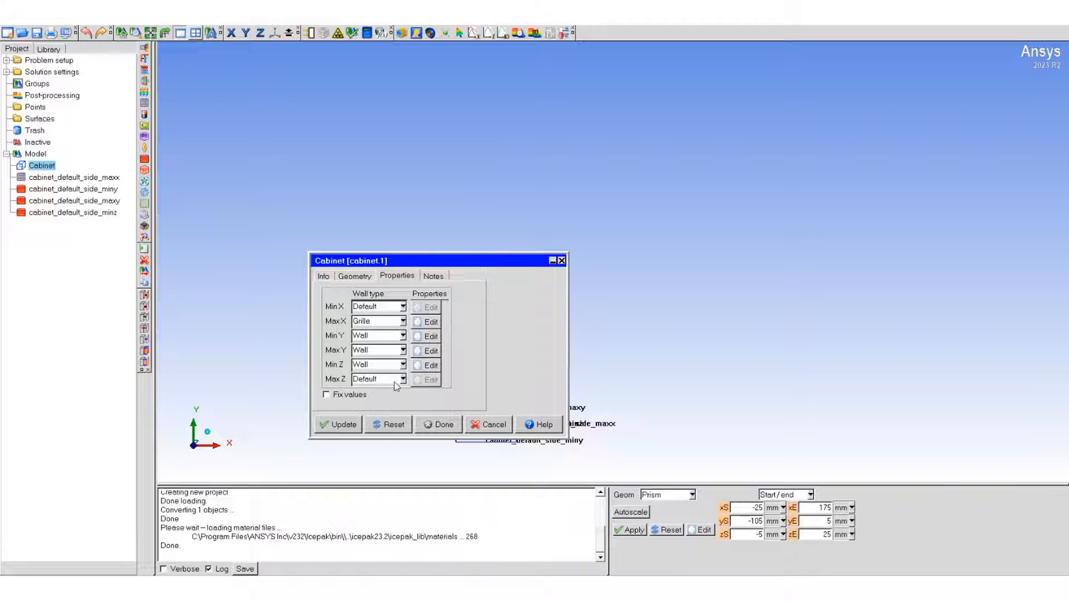
click(403, 379)
click(372, 401)
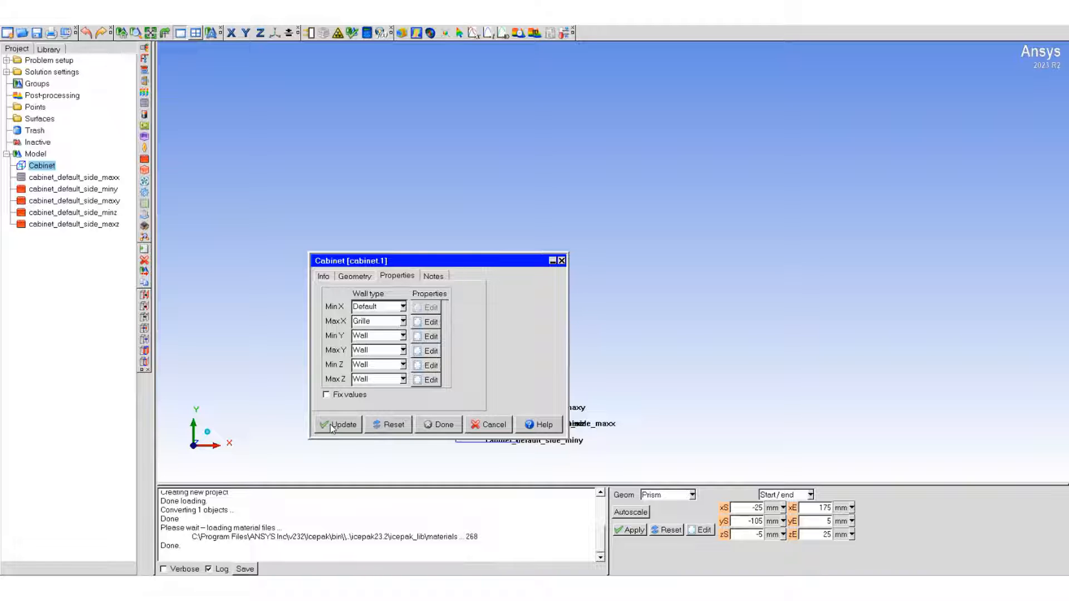
click(430, 424)
- Edit the four cabinet walls (min Y, max Y, min Z, max Z) together and set their external conditions to Heat transfer coefficient
click(274, 33)
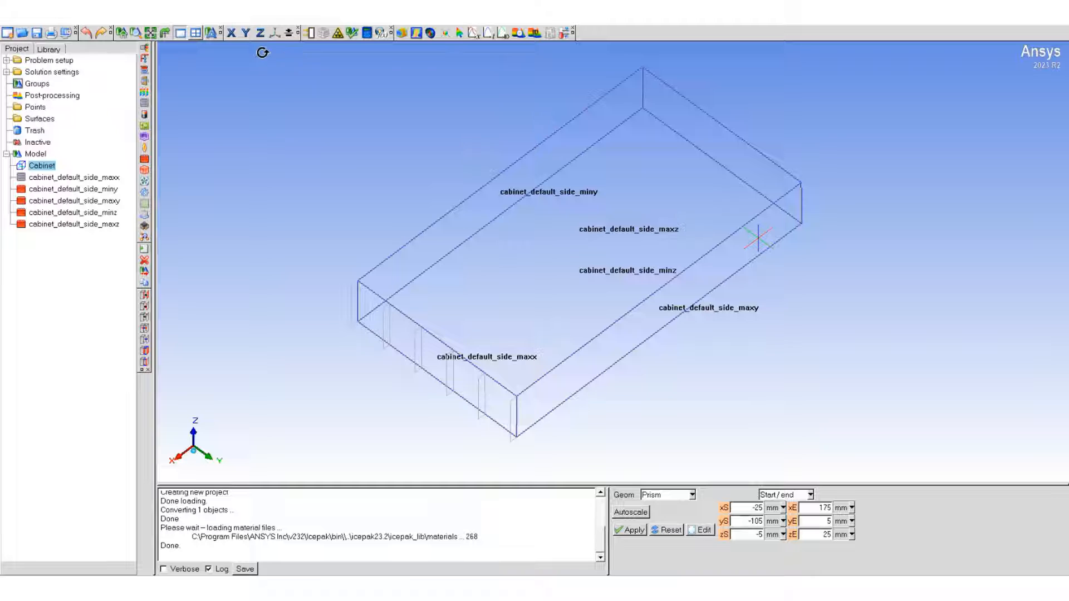
click(150, 32)
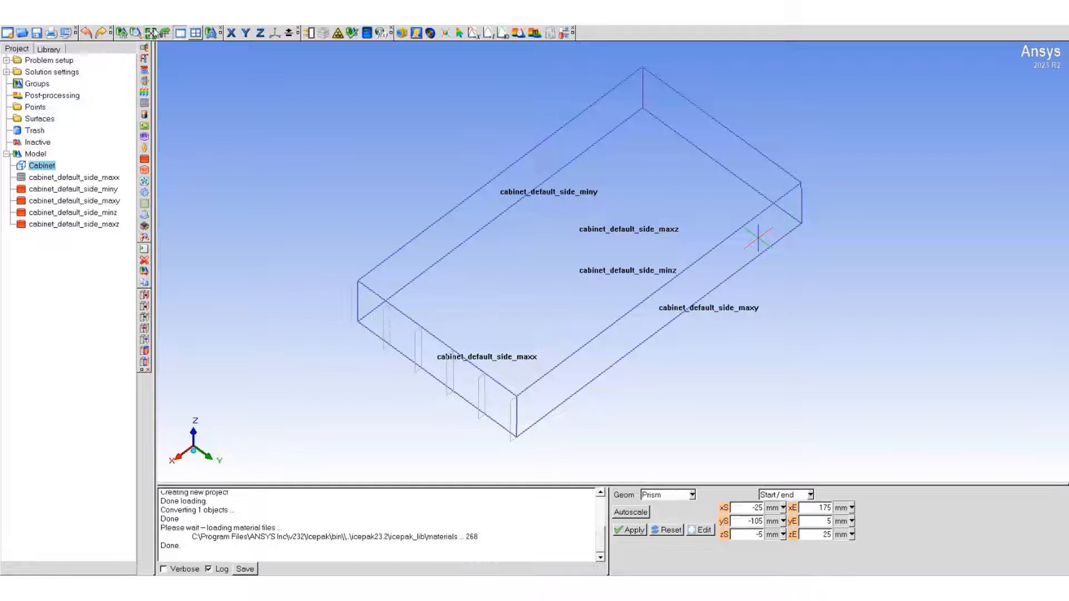
click(53, 189)
shift+click(60, 224)
right_click(63, 226)
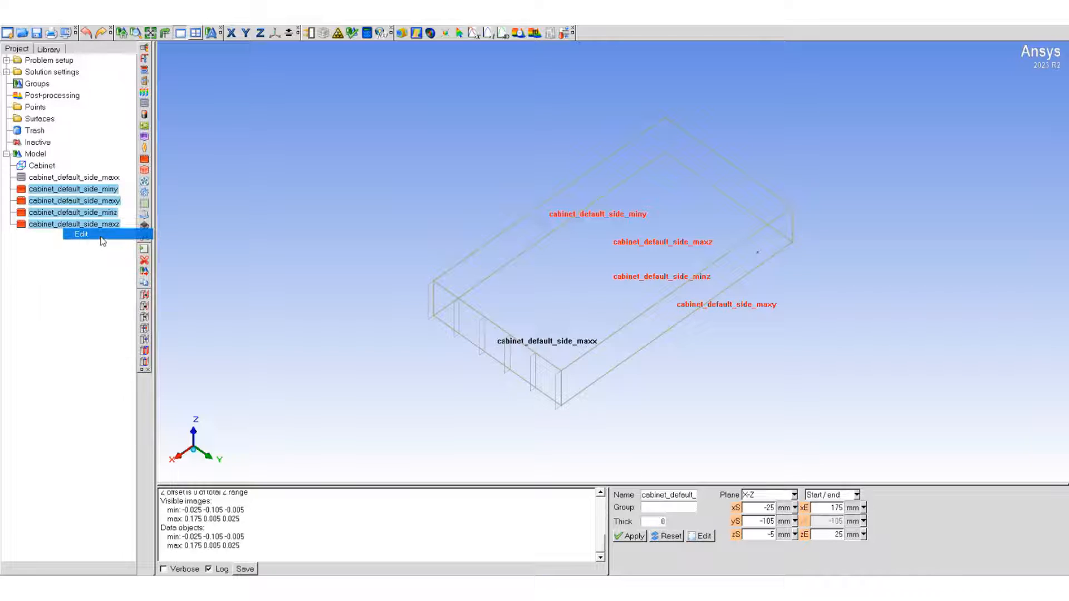
click(103, 241)
drag(954, 304, 440, 157)
click(448, 172)
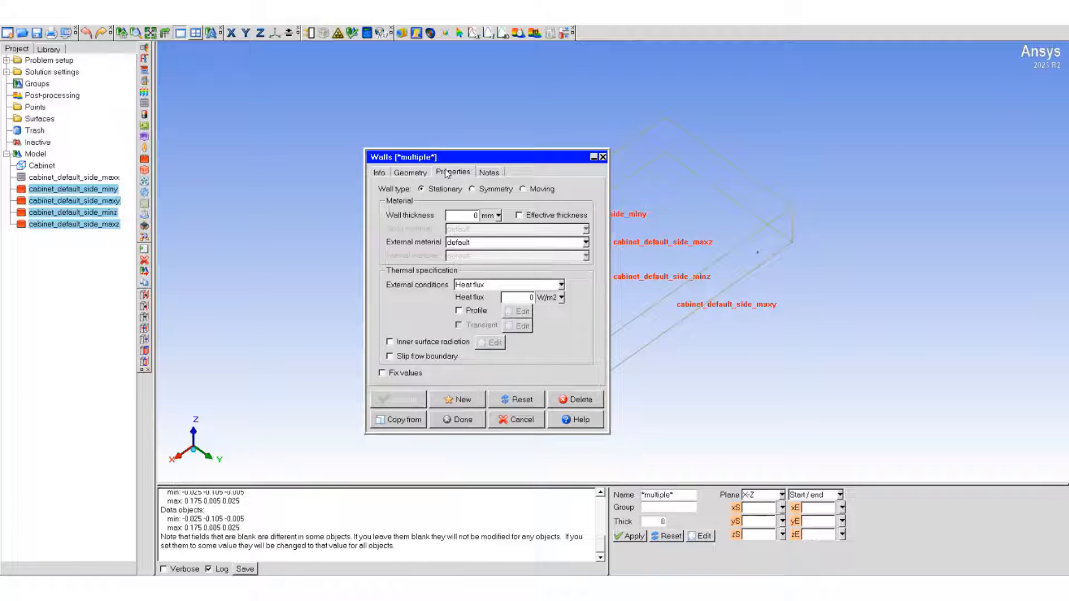
click(561, 285)
click(497, 314)
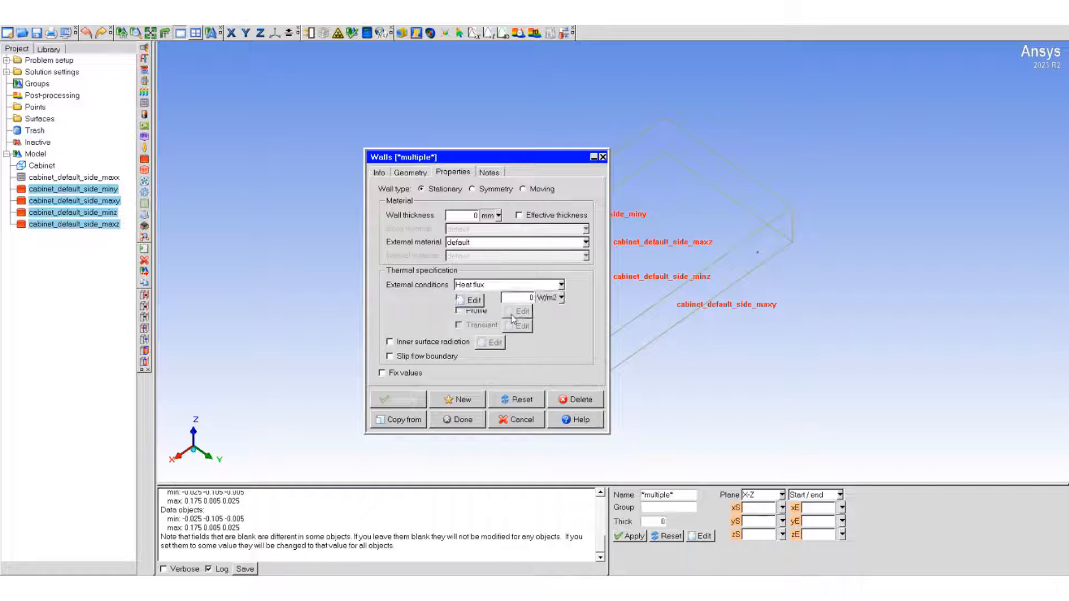
- Enable the heat transfer coefficient in the four walls' external thermal conditions, enter its value in W/K-m2 and accept the wall settings
drag(506, 160, 272, 108)
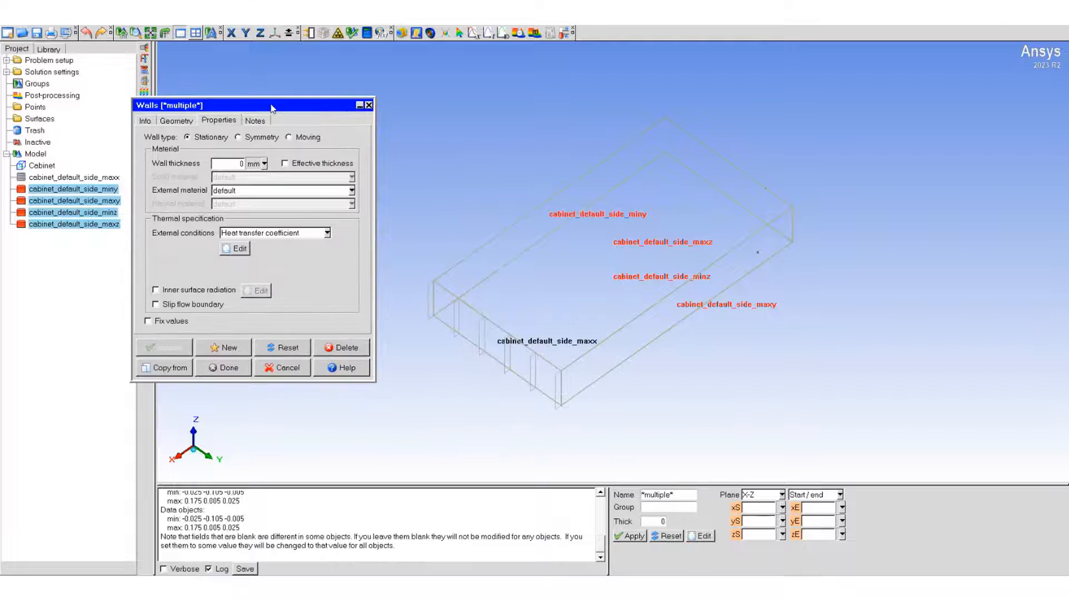
click(231, 251)
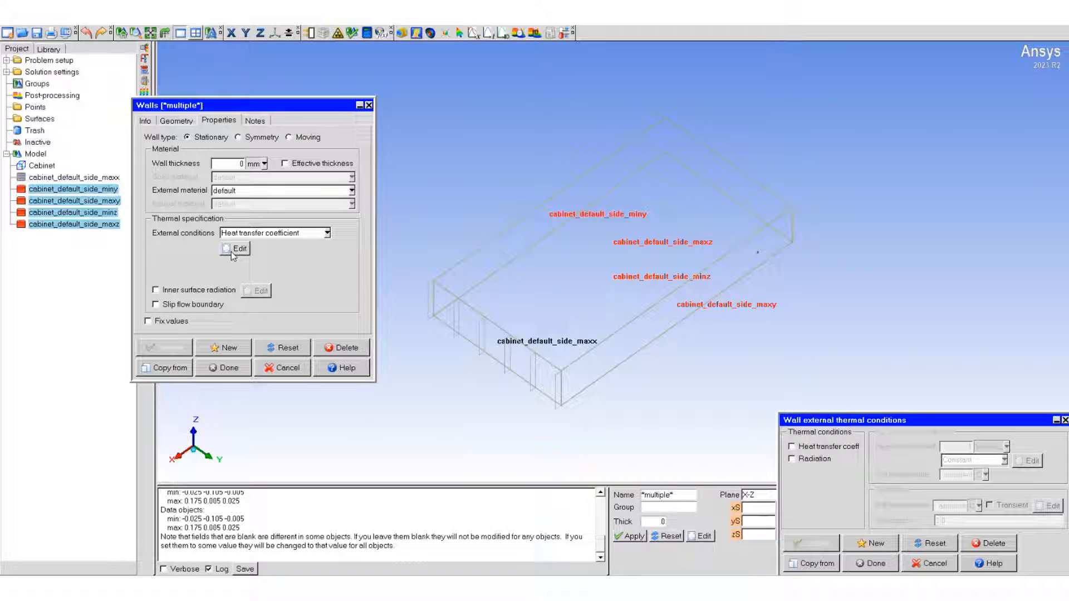
drag(871, 418, 604, 245)
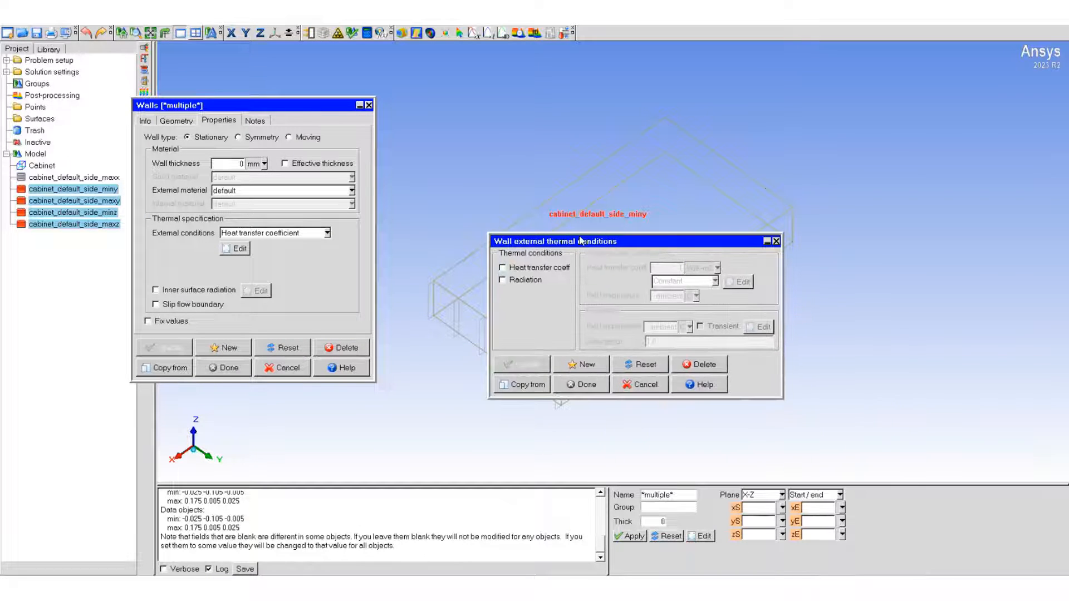
click(507, 269)
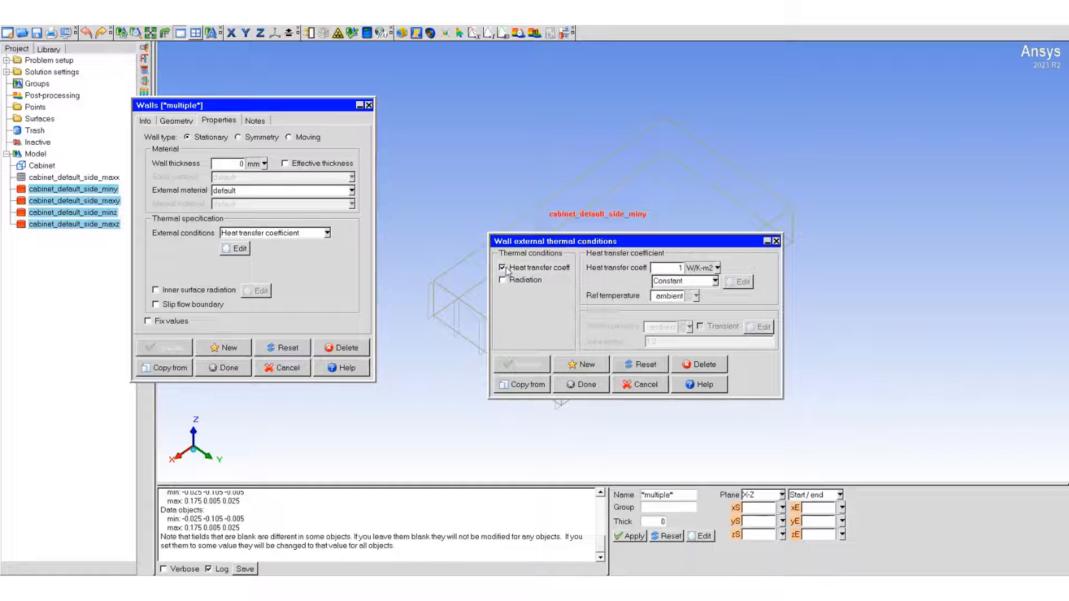
click(672, 267)
text(0)
click(579, 384)
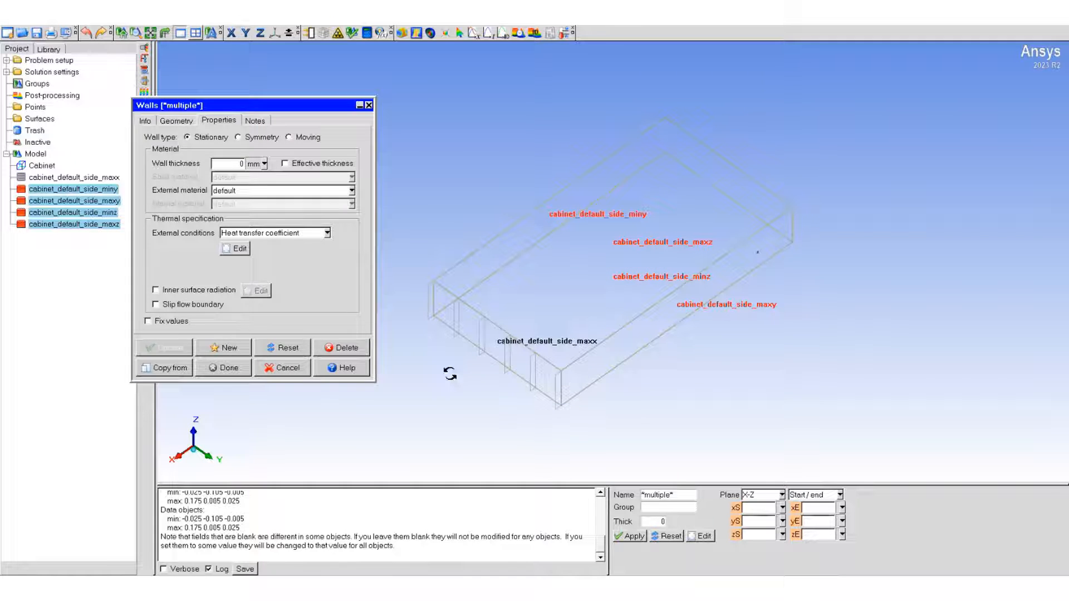
click(223, 367)
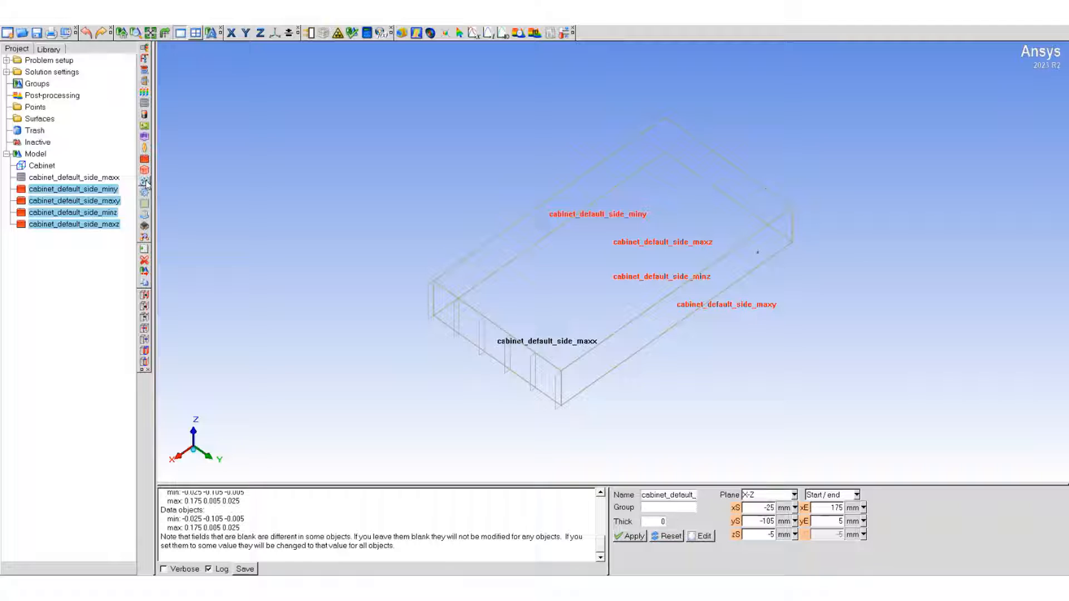
- Create a circular 2D fan and set its center to X -25 mm and Y -20 mm with a 10 mm radius
click(144, 182)
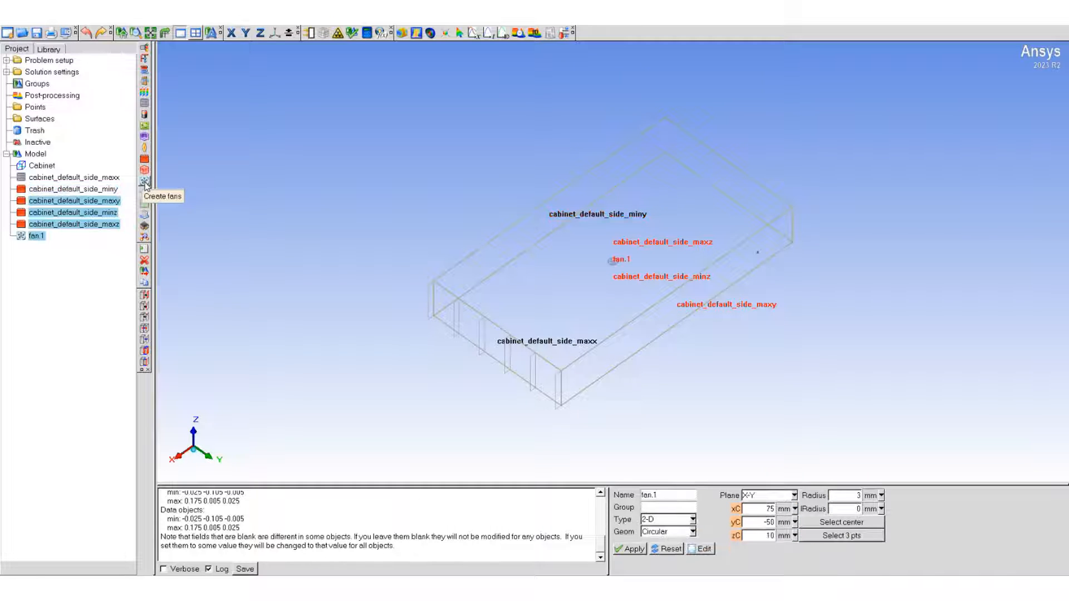
double_click(36, 236)
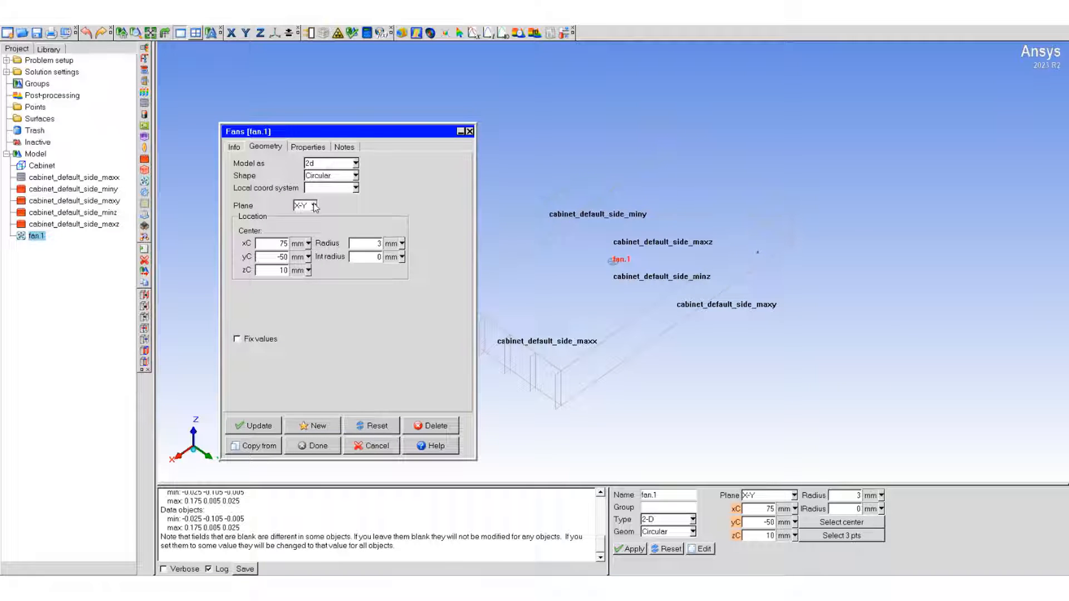
double_click(276, 245)
text(-25)
key(Tab)
text(-20)
double_click(370, 244)
text(10)
- Try to set the intake fan's flow type to Fixed with a volumetric flow of 1 cfm
click(309, 148)
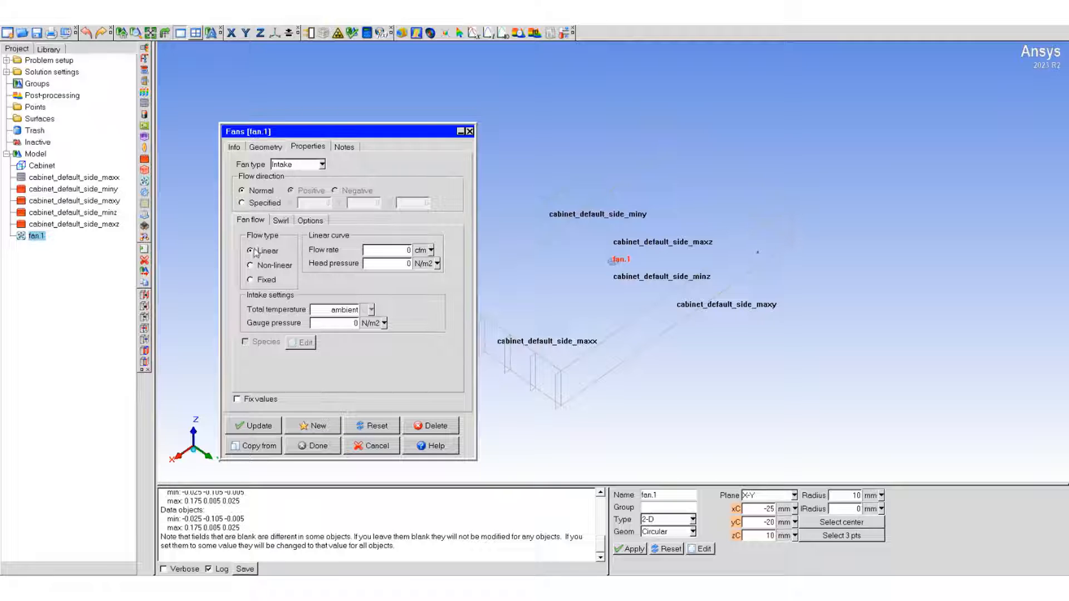
click(253, 282)
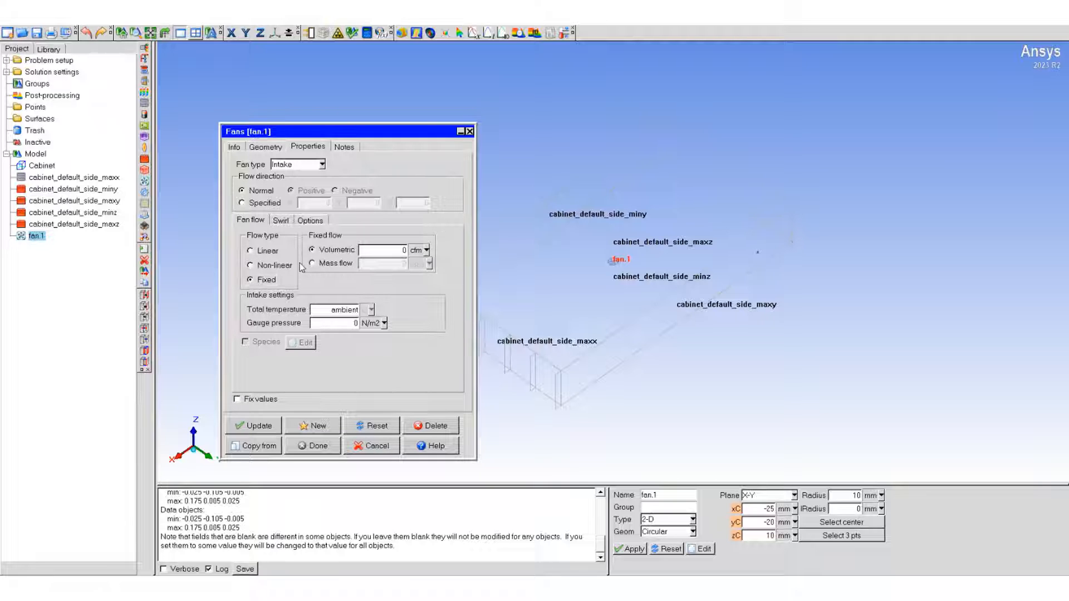
double_click(388, 249)
text(1)
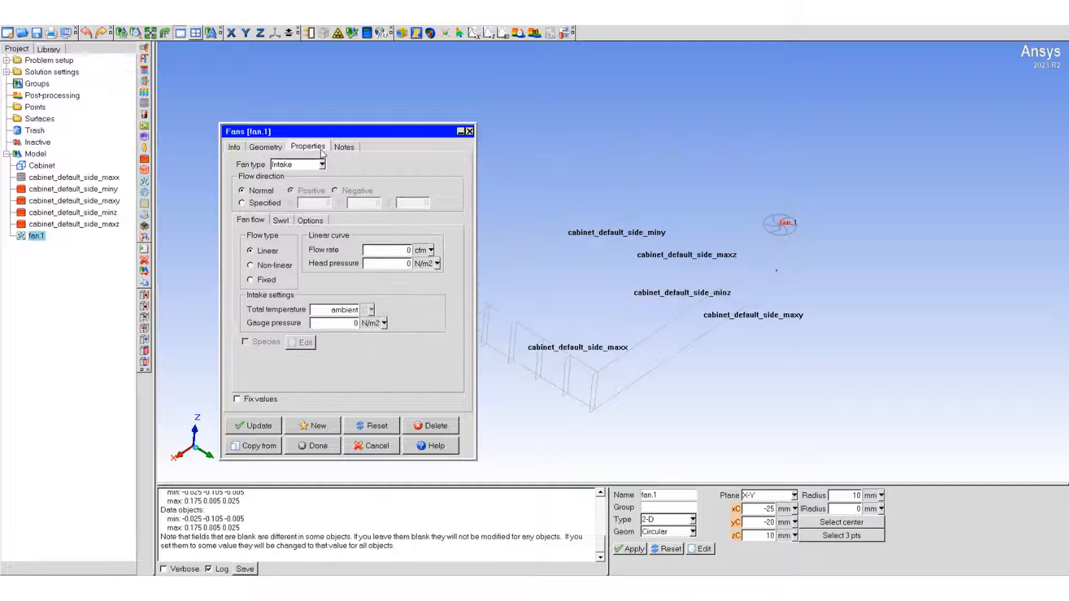
- Set the fan's plane to Y-Z and accept the fan settings
click(264, 147)
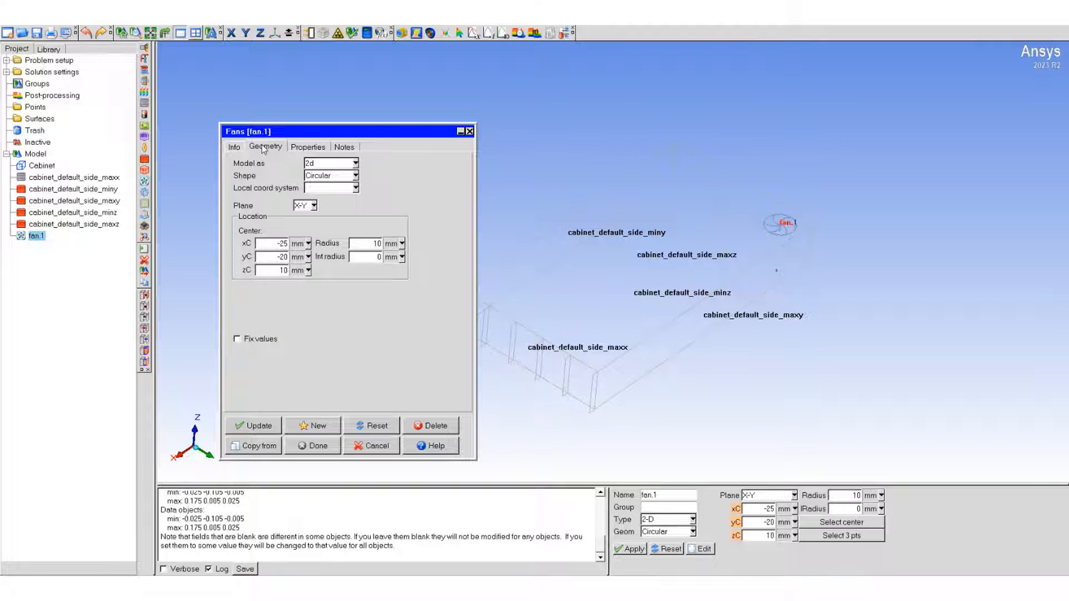
click(314, 206)
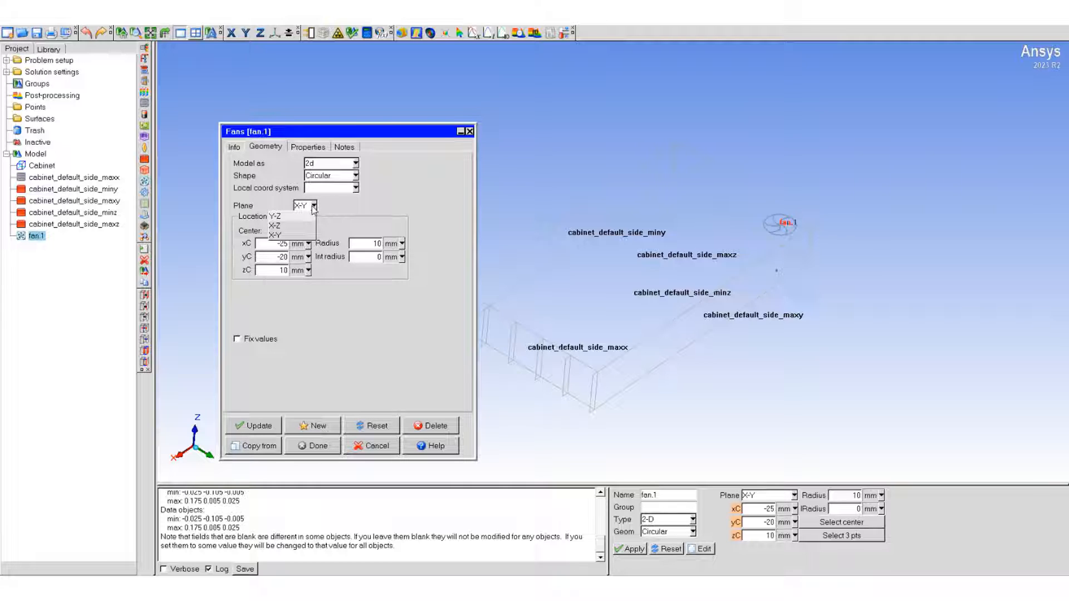
click(283, 218)
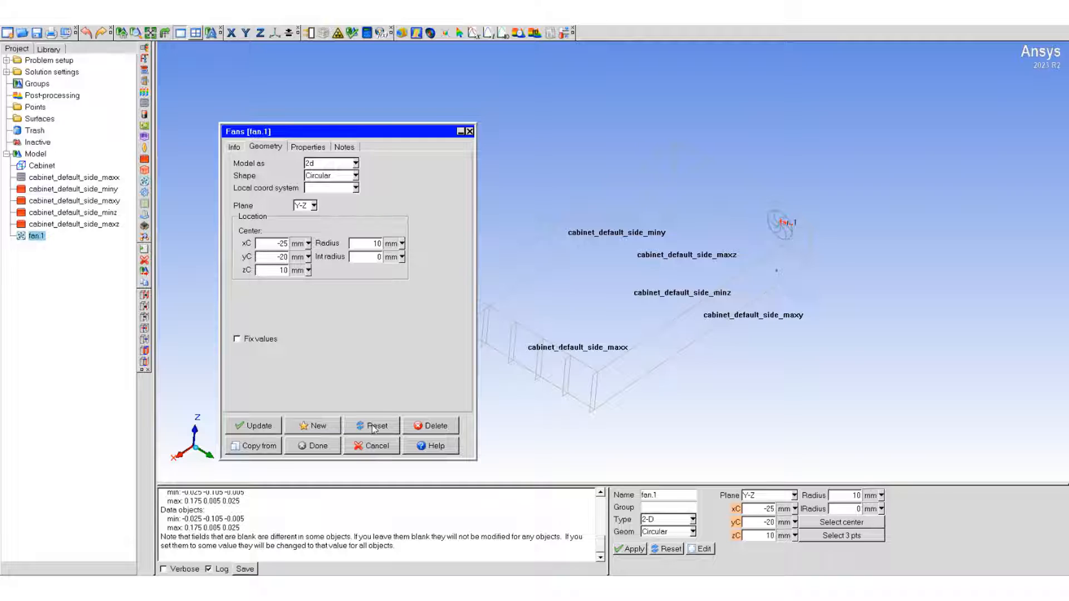
click(295, 446)
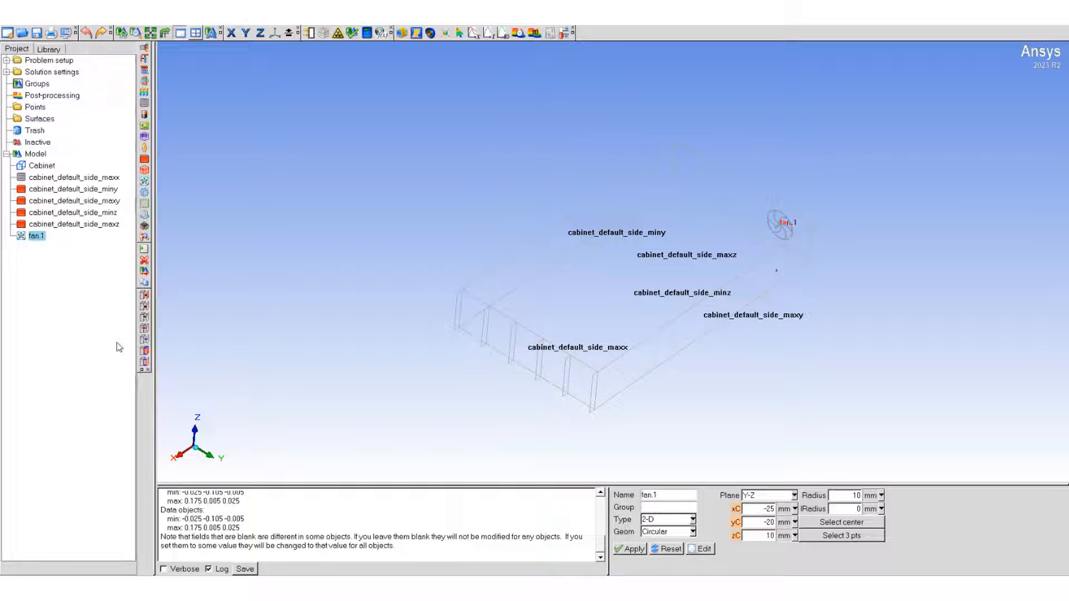
- Make one copy of the fan, translated with a Y offset of -60 mm
right_click(36, 237)
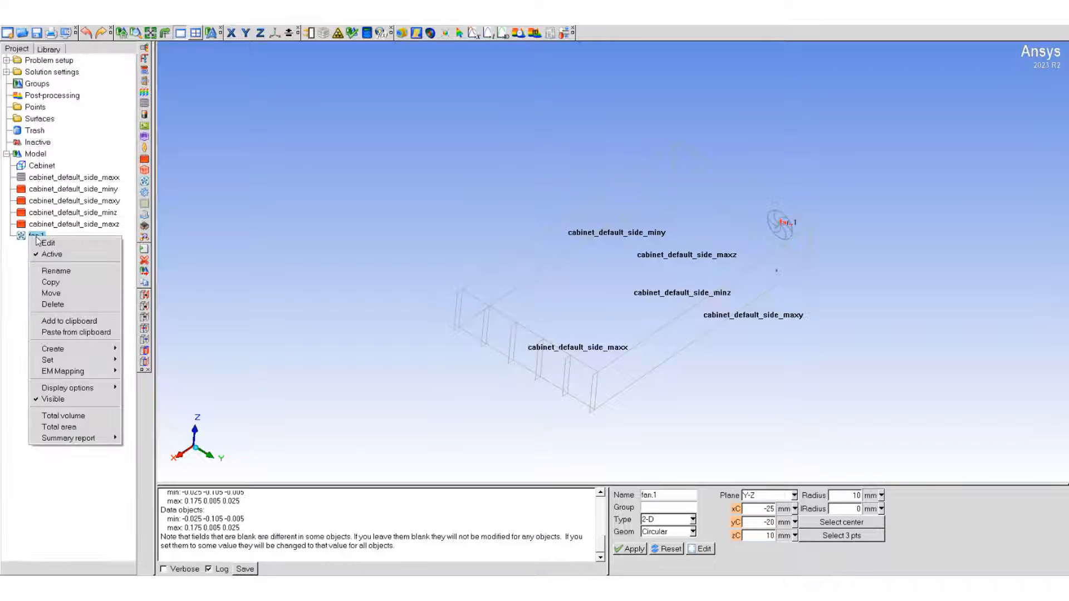
click(57, 284)
drag(941, 272, 303, 179)
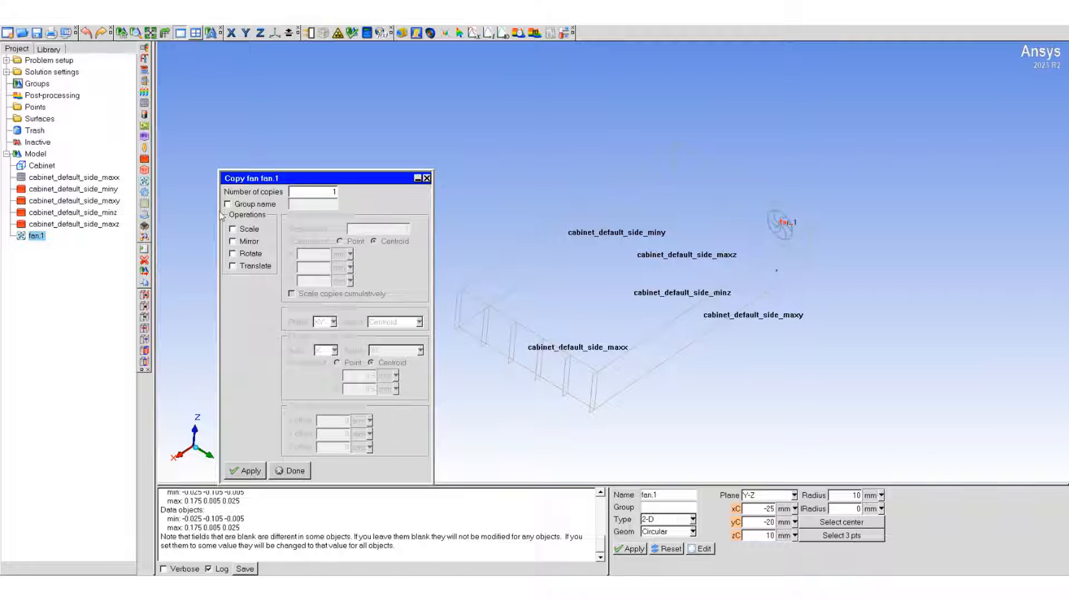
click(232, 266)
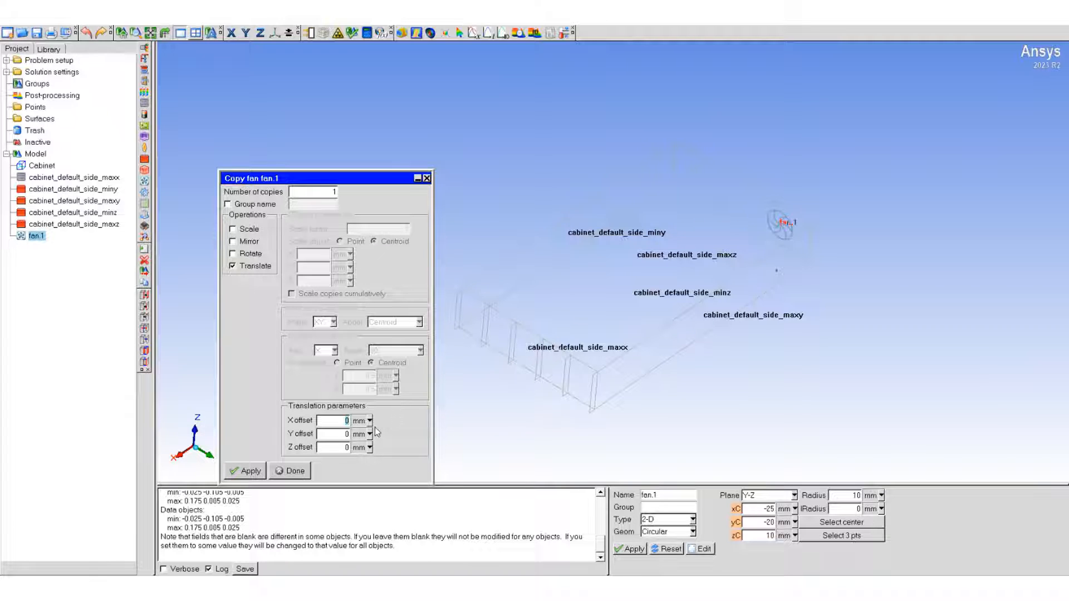
key(Tab)
text(-60)
click(243, 472)
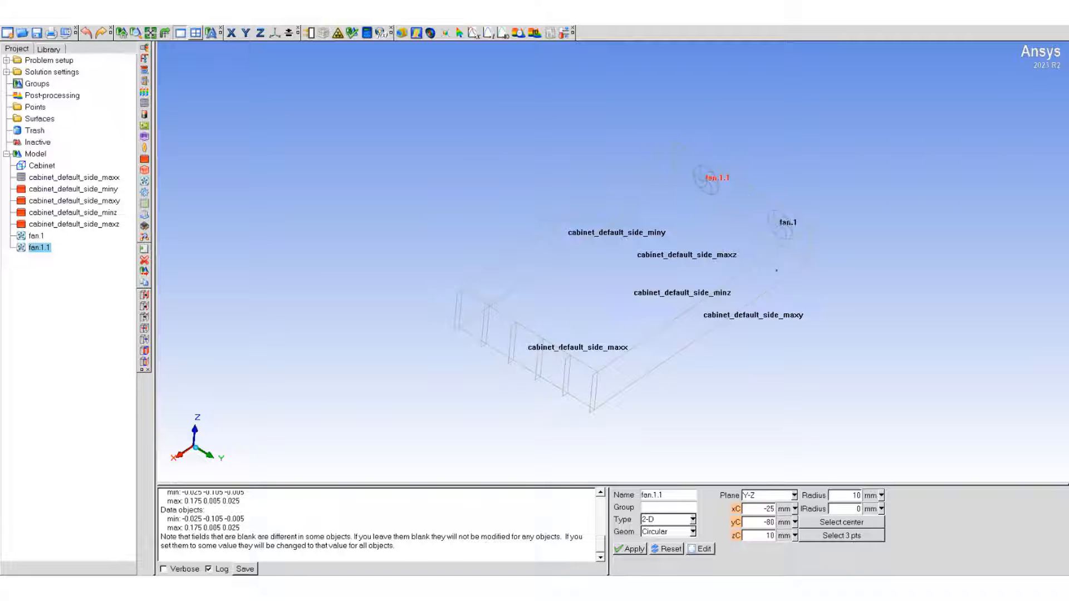
- Create a prism block and set its X extent from -5 to 165 mm
click(144, 170)
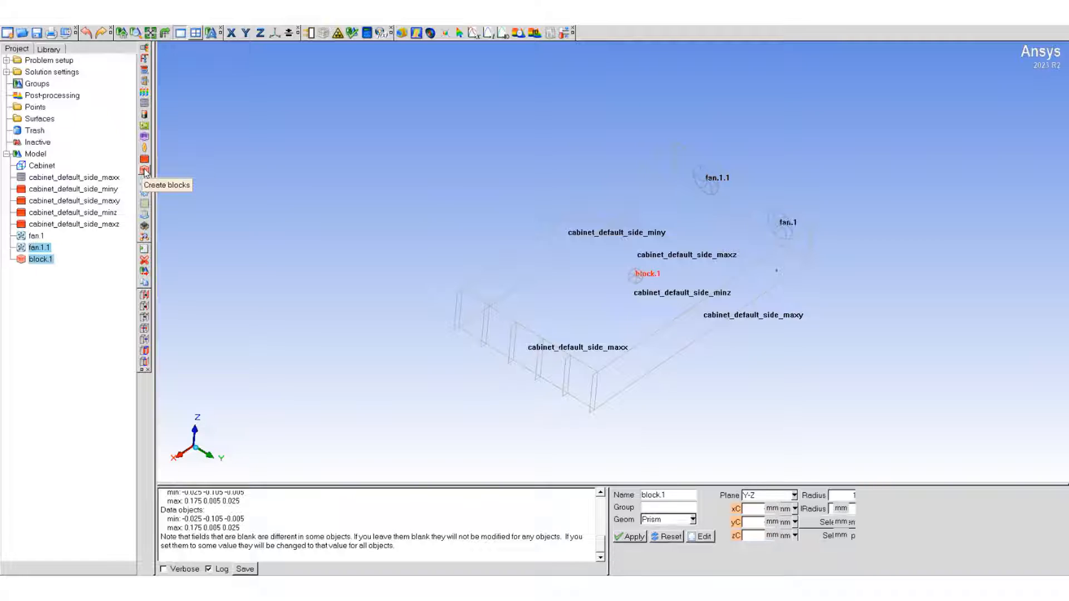
double_click(40, 259)
drag(903, 226, 371, 121)
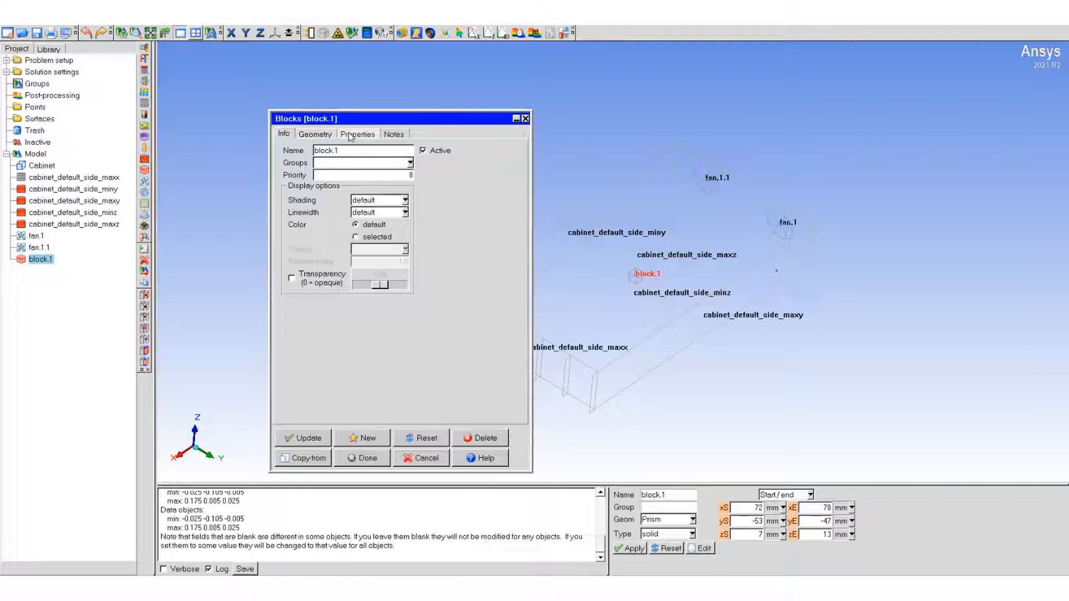
click(313, 135)
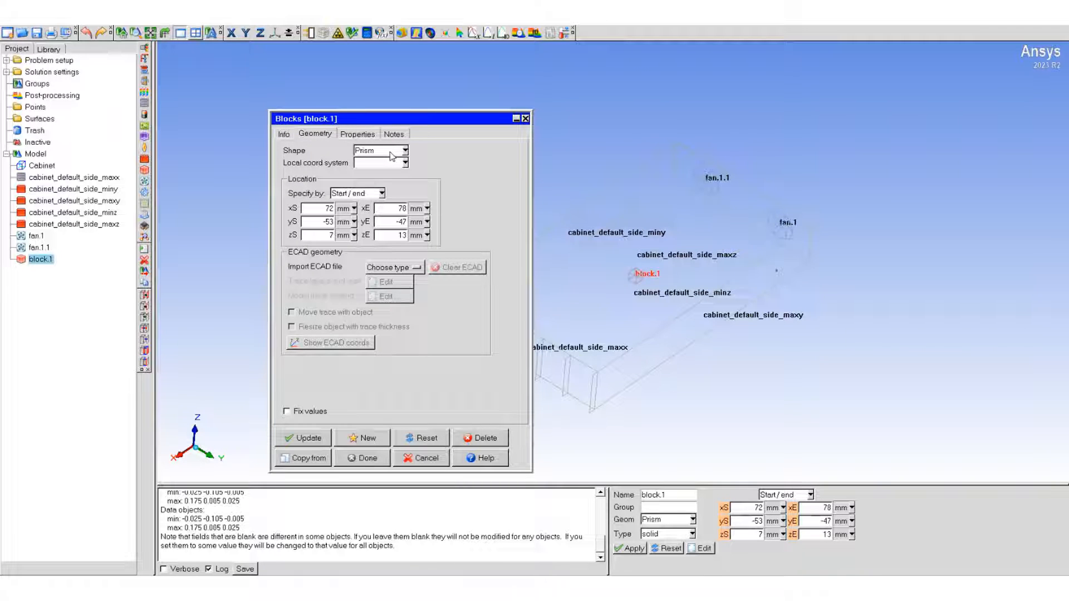
double_click(333, 208)
text(-5)
double_click(400, 208)
text(165)
- Set the block's Y extent from -105 to 5 mm and its Z extent from 0 to 1.53 mm
double_click(333, 221)
text(-105)
double_click(400, 221)
text(5)
double_click(325, 236)
text(0)
drag(392, 236, 426, 237)
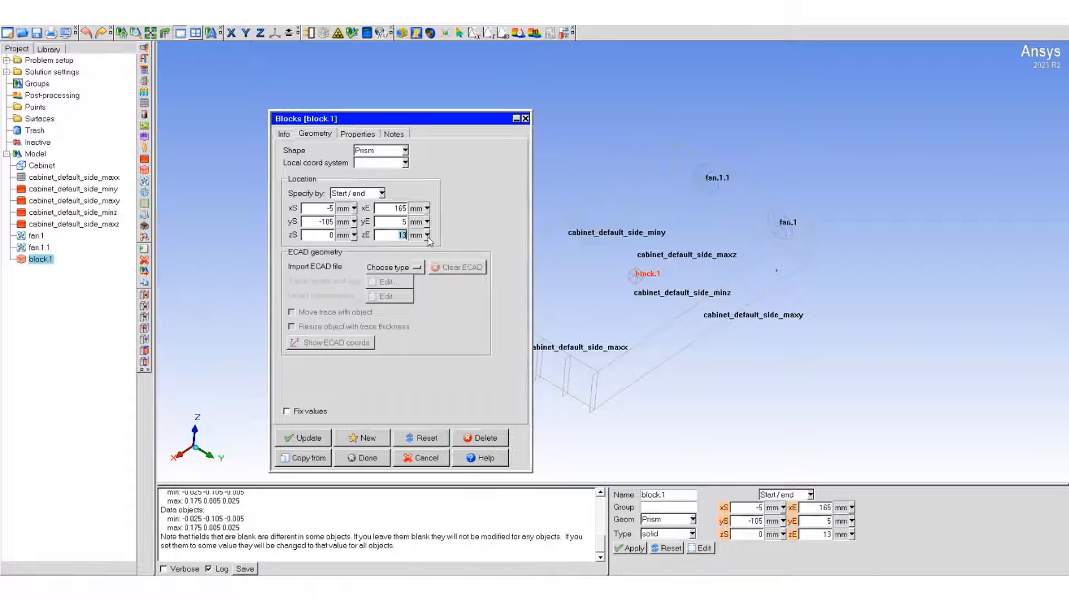
text(1.53)
- Assign FR-4 as the block's solid material
click(357, 134)
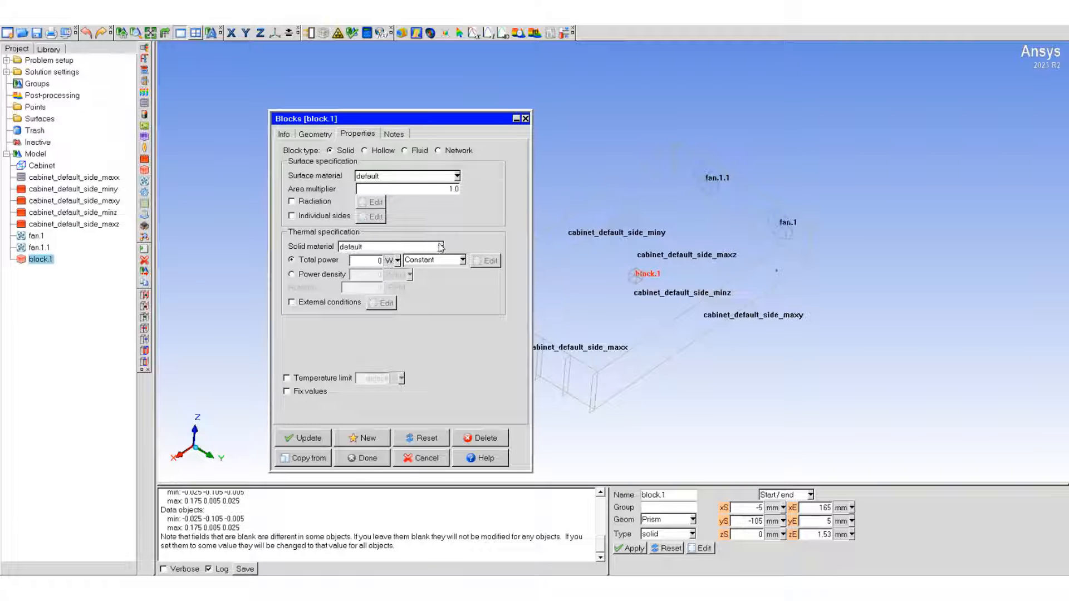
click(440, 247)
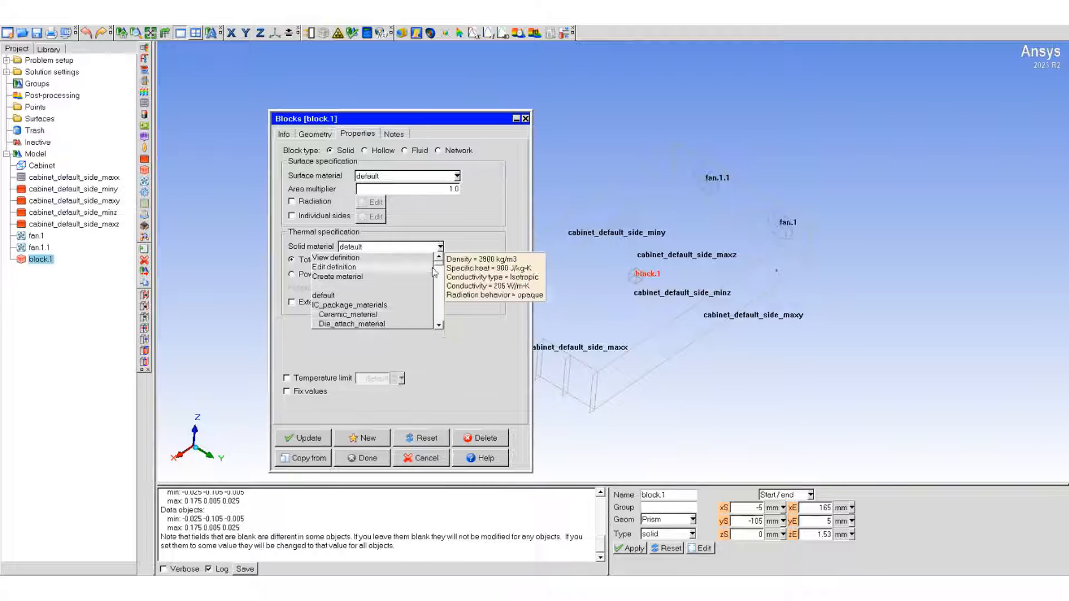
click(369, 294)
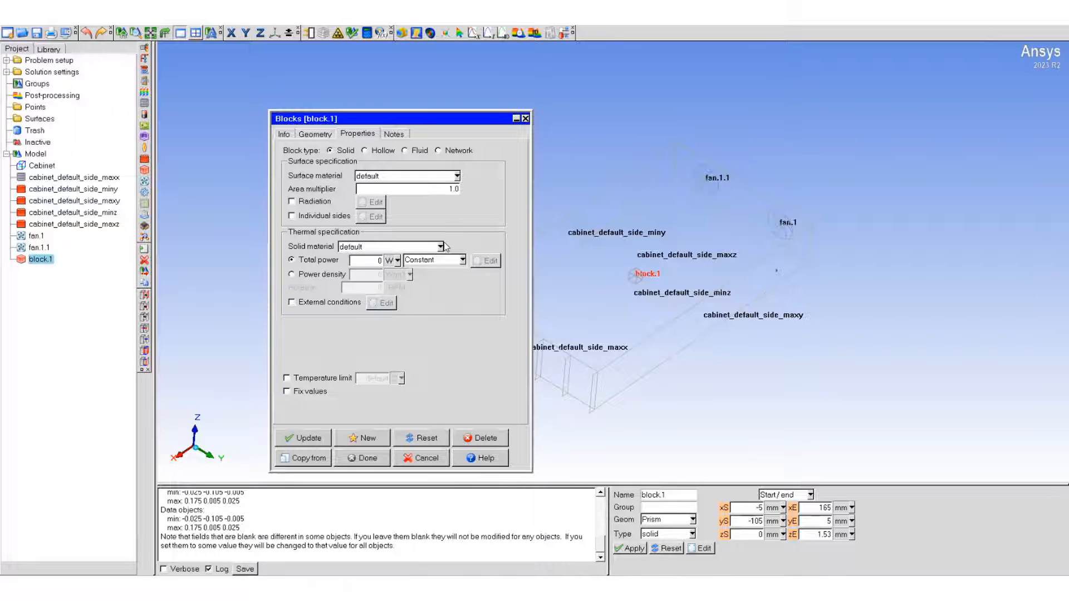
click(441, 247)
scroll(441, 277, down, 3)
scroll(439, 272, down, 5)
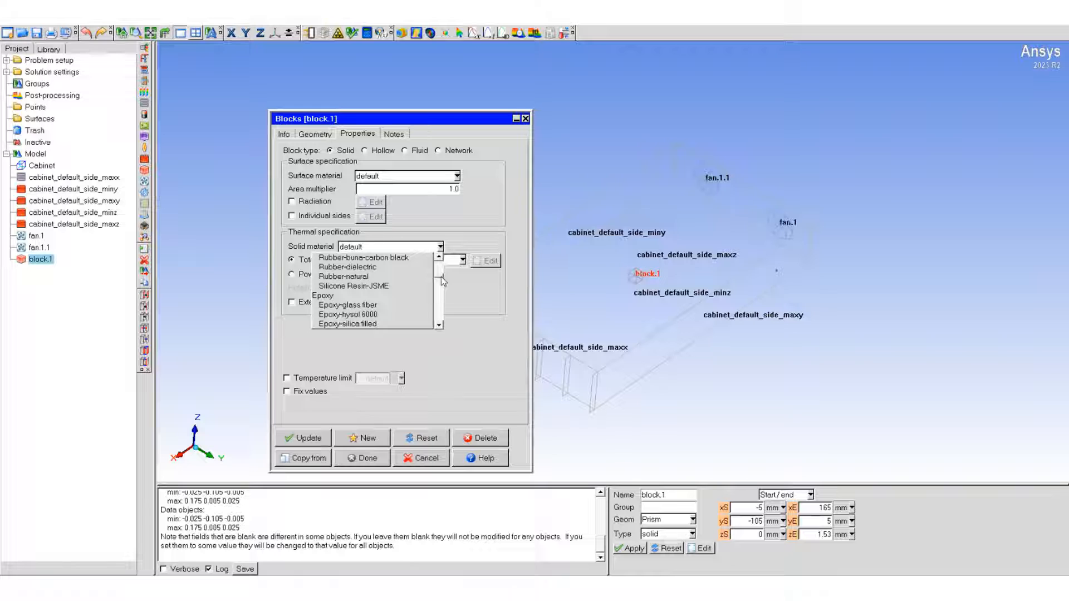
drag(443, 276, 443, 283)
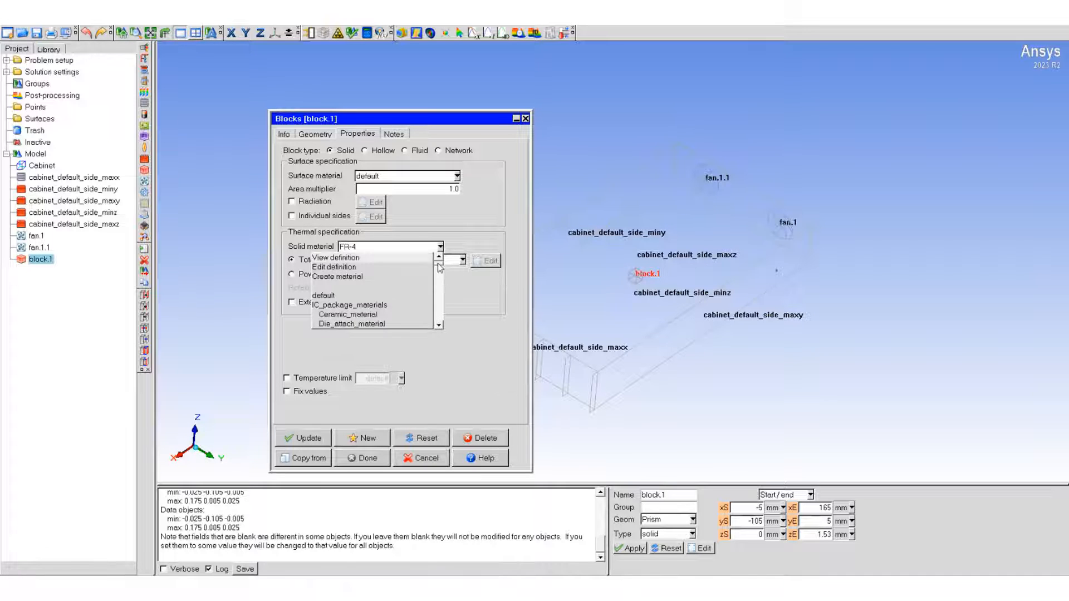
scroll(440, 268, down, 3)
click(338, 268)
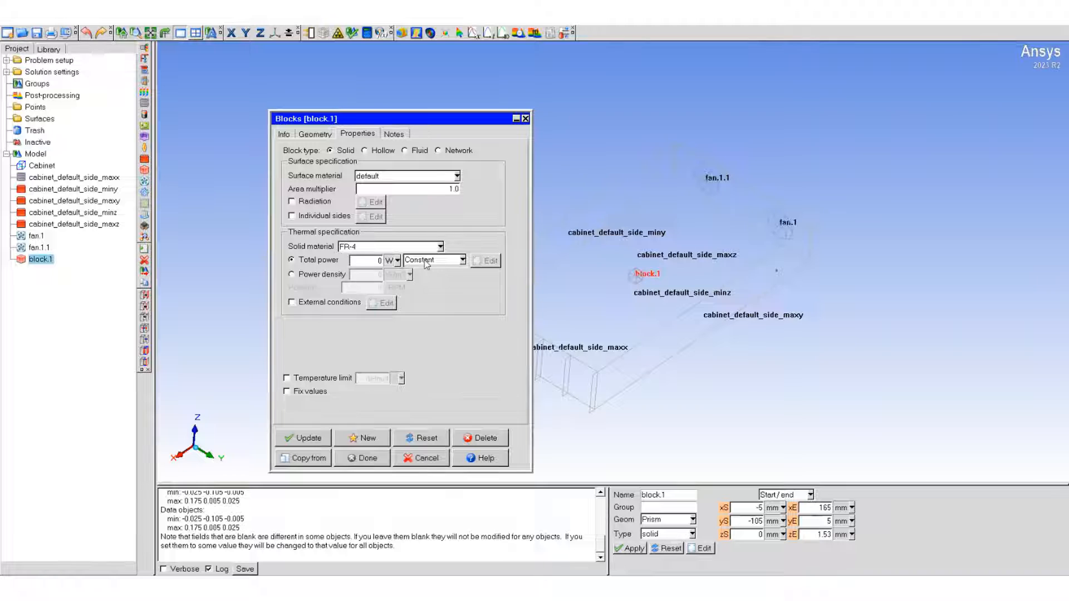
- View the FR-4 material definition and examine its conductivity value and conductivity type
click(439, 246)
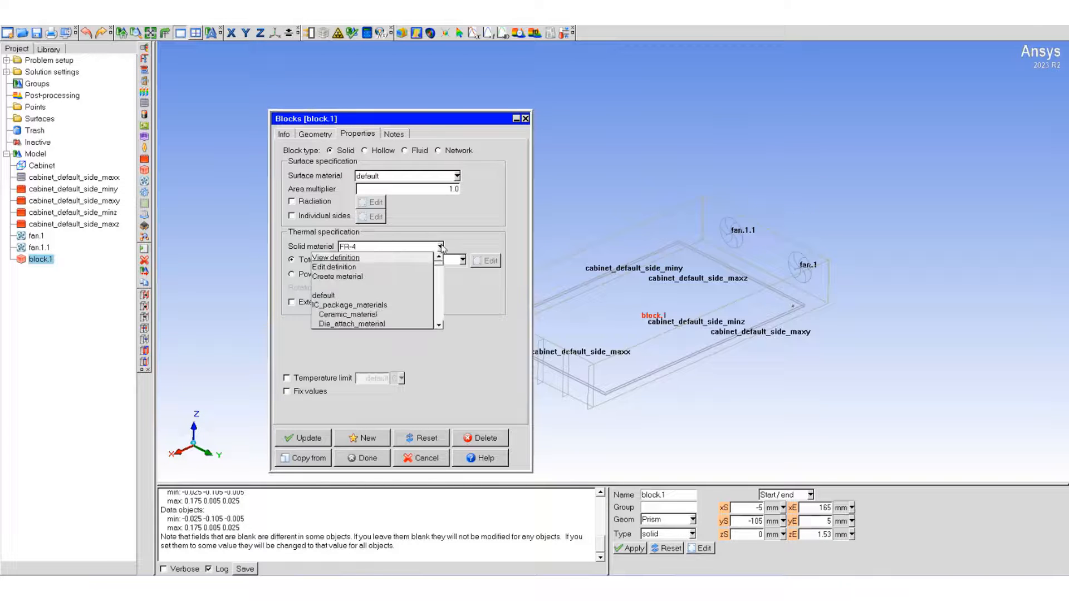
click(326, 259)
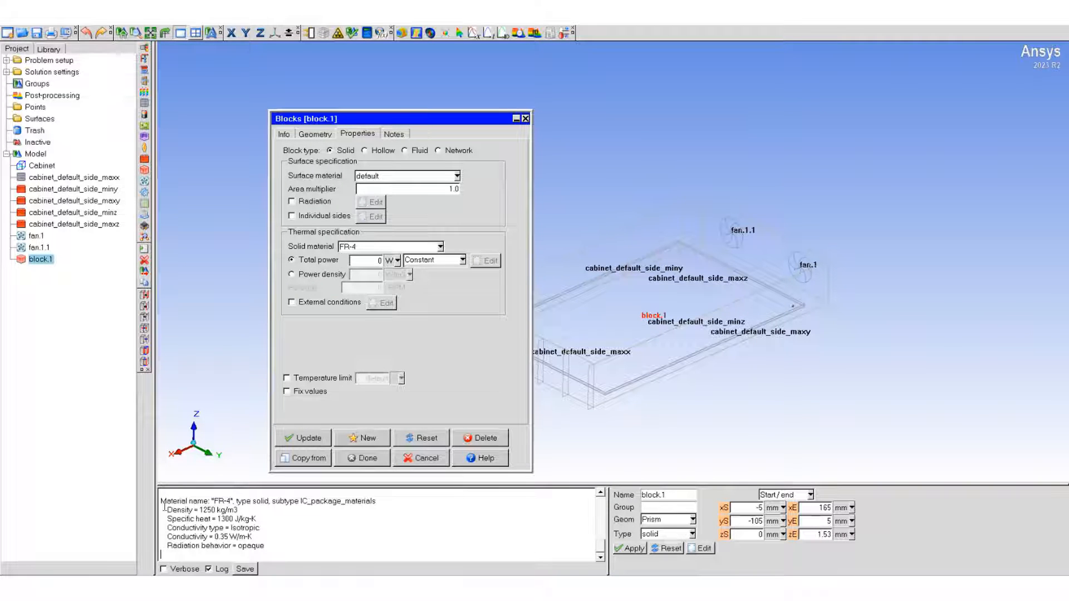
drag(166, 501, 279, 546)
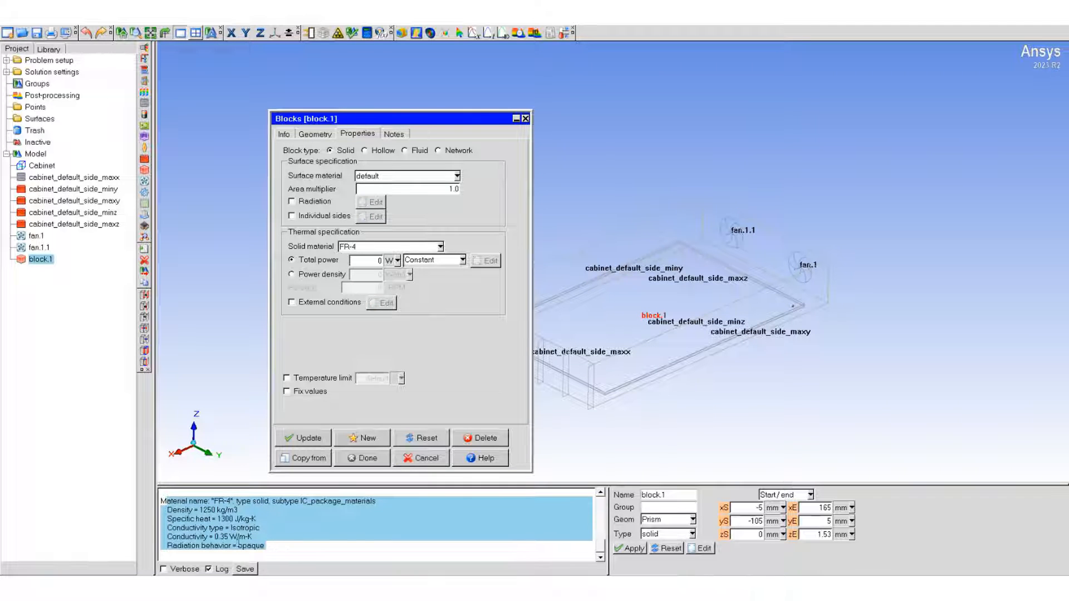
click(239, 540)
drag(205, 537, 253, 536)
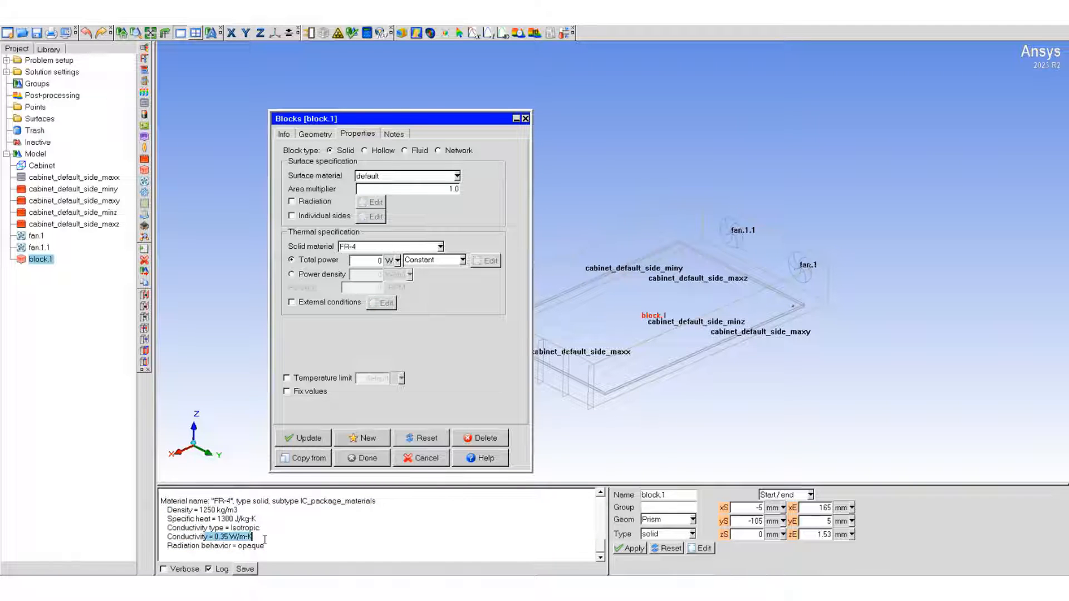
click(368, 519)
drag(231, 528, 260, 528)
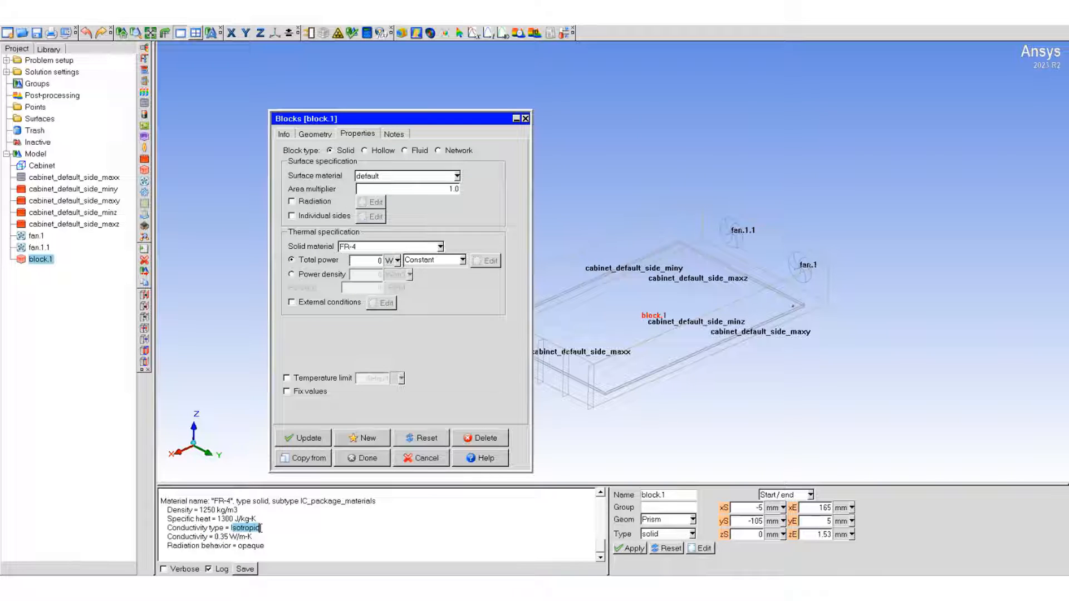
click(273, 529)
- Create a custom solid material for the board block with density 1250 kg/m3 and specific heat 1300 J/kg-K
click(441, 246)
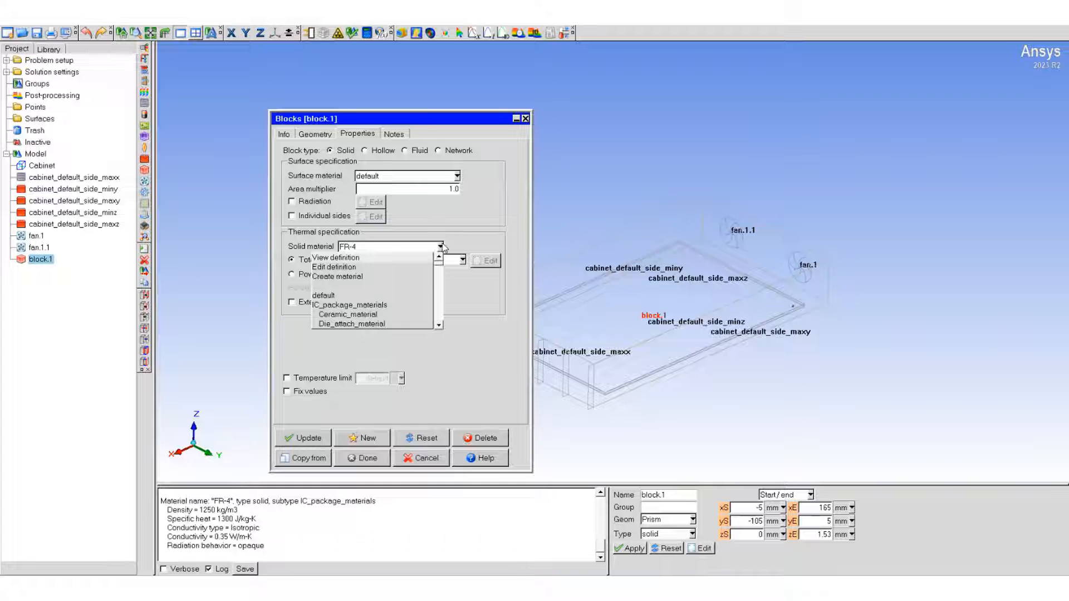
click(341, 276)
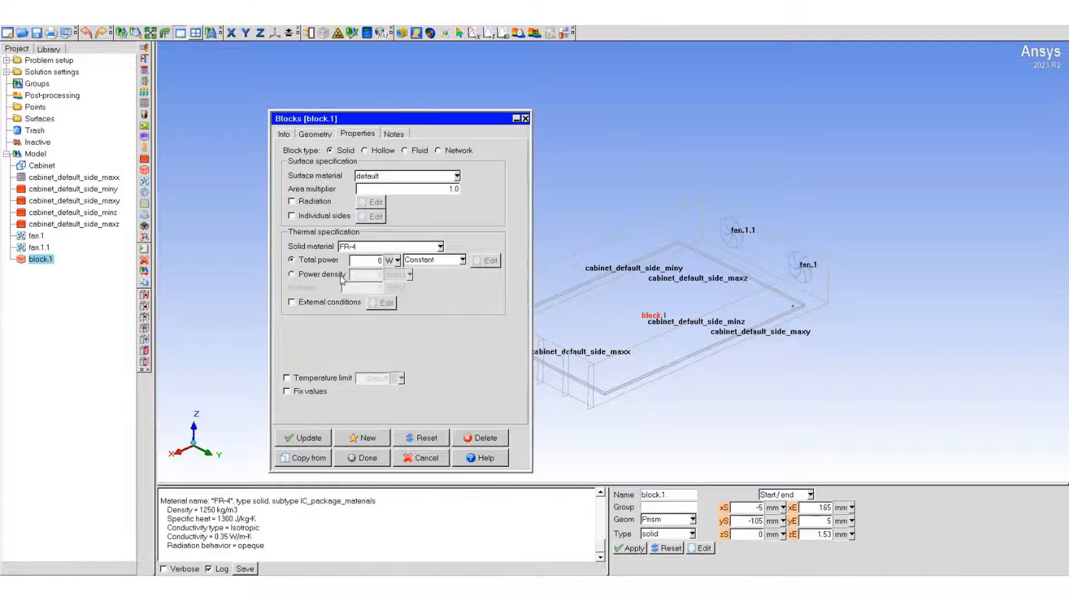
drag(965, 306, 517, 164)
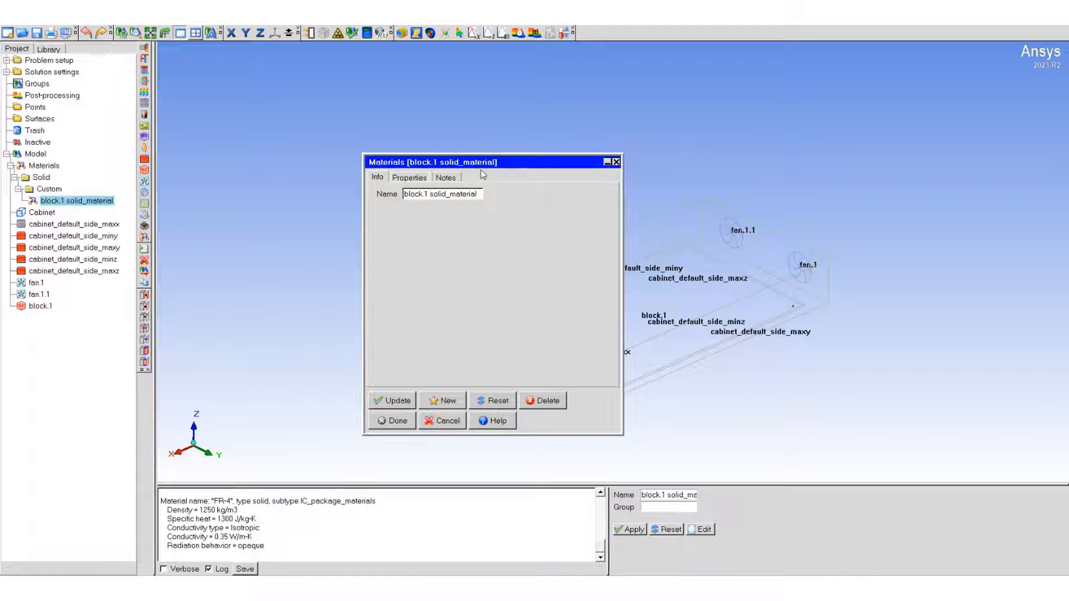
click(410, 177)
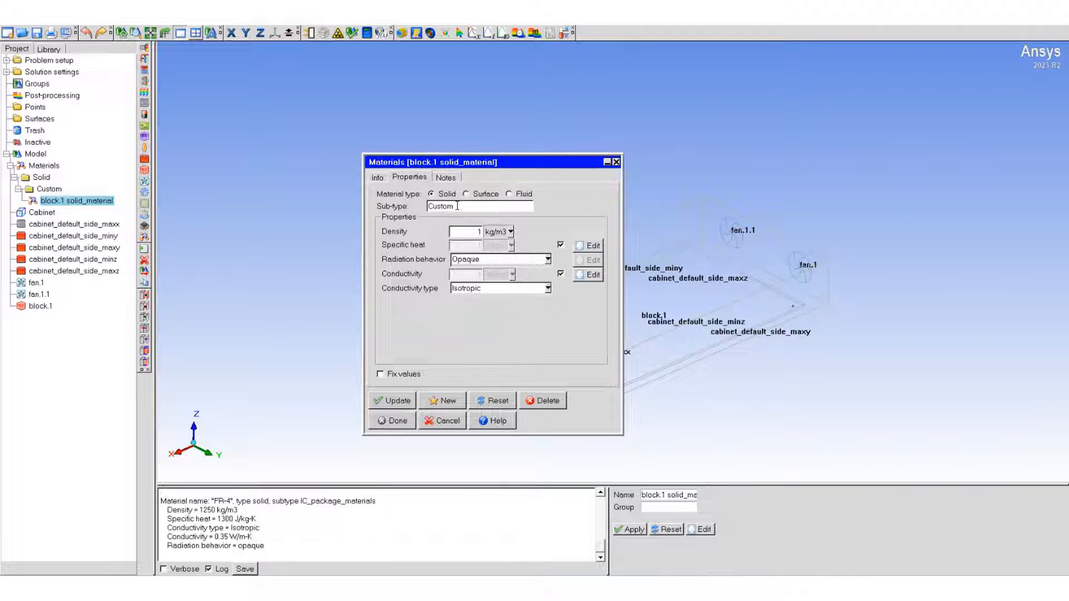
drag(467, 233, 488, 237)
text(1250)
click(561, 246)
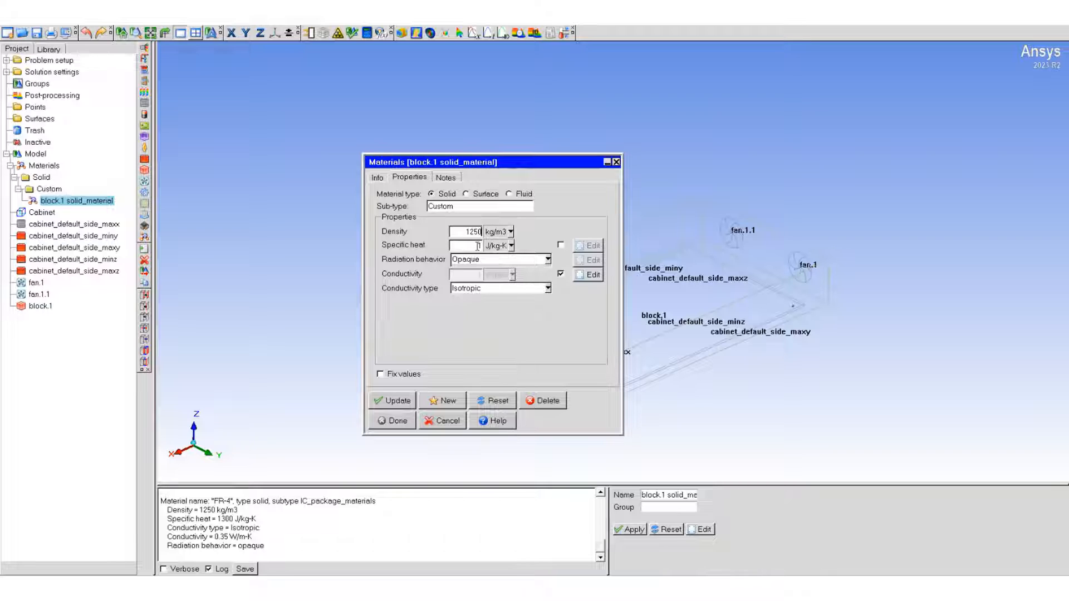
text(300)
- Make the material's conductivity orthotropic with X 35.143, Y 35.143 and Z 0.395 W/m-K, and save the material
click(546, 289)
click(501, 308)
double_click(497, 302)
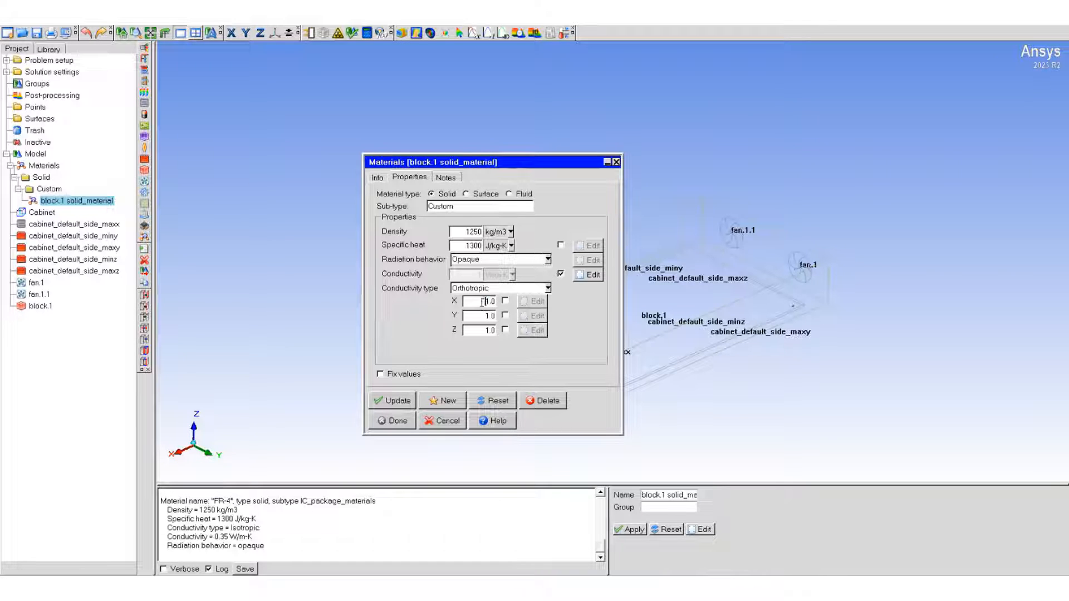
text(35.143)
double_click(490, 315)
text(35.143)
key(Tab)
text(0.395)
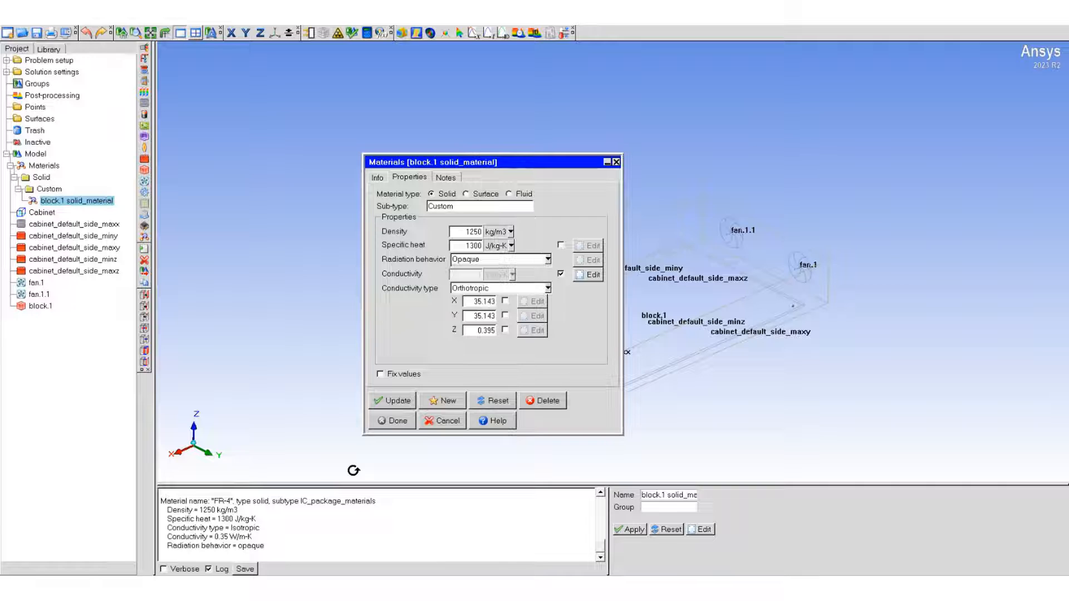
click(395, 423)
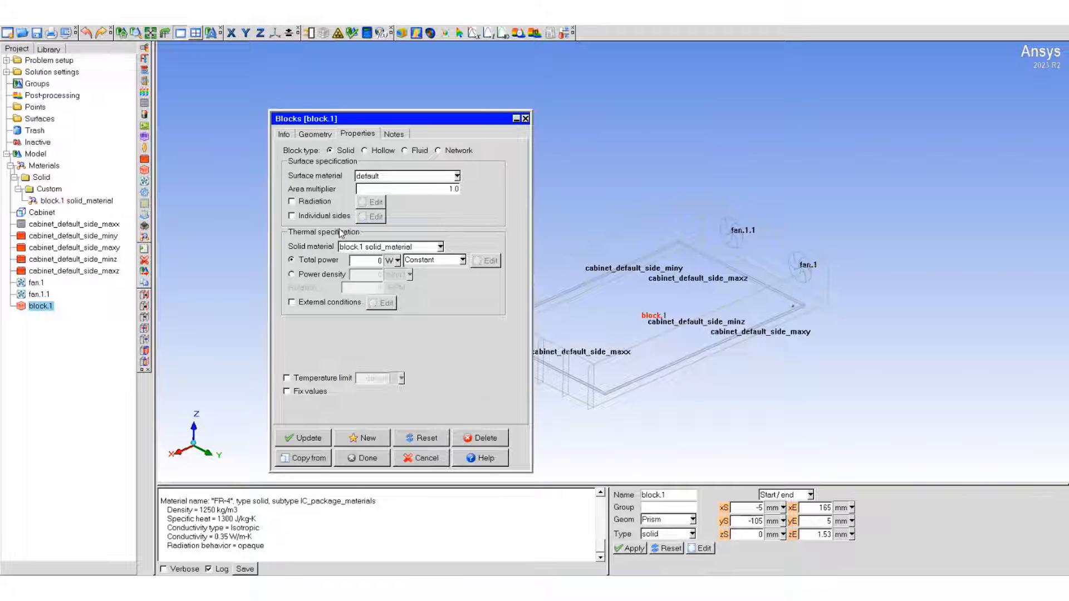
- View the custom material's definition to check its density, specific heat and conductivities, and close the block's settings
click(440, 246)
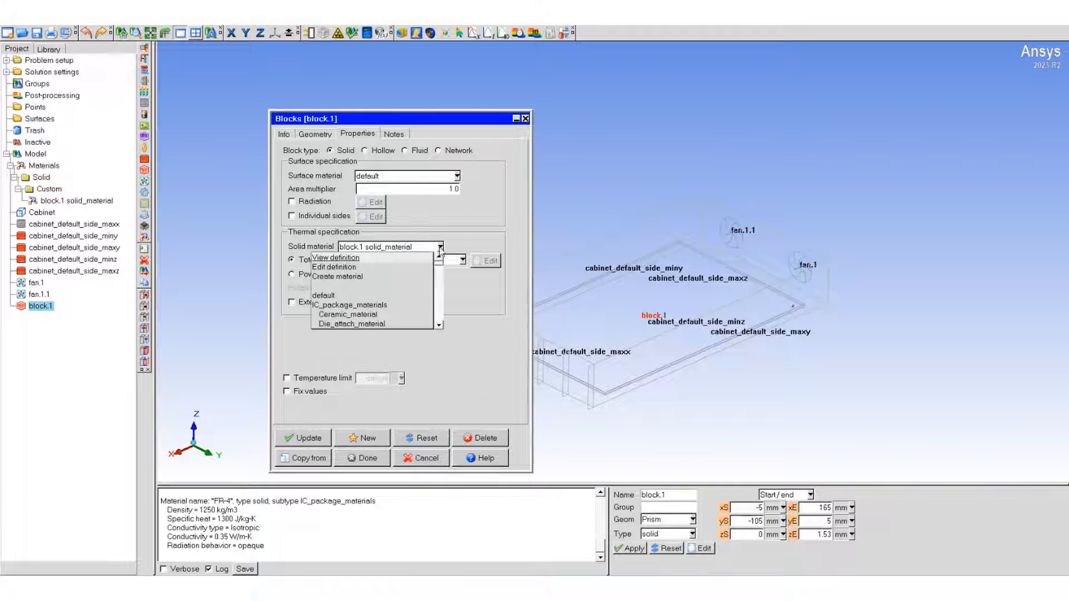
click(334, 258)
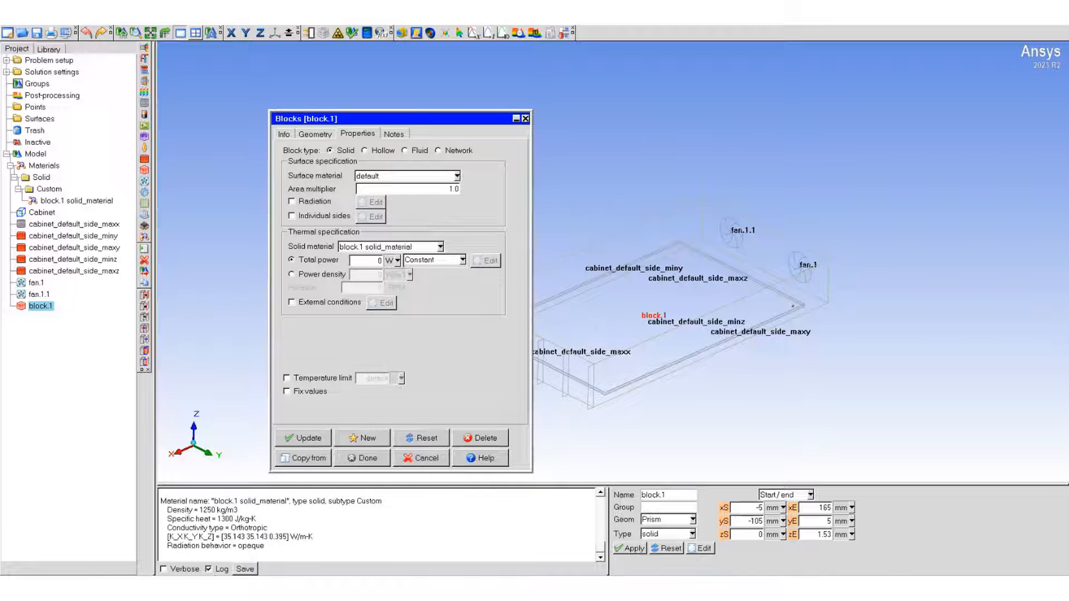
drag(204, 510, 266, 546)
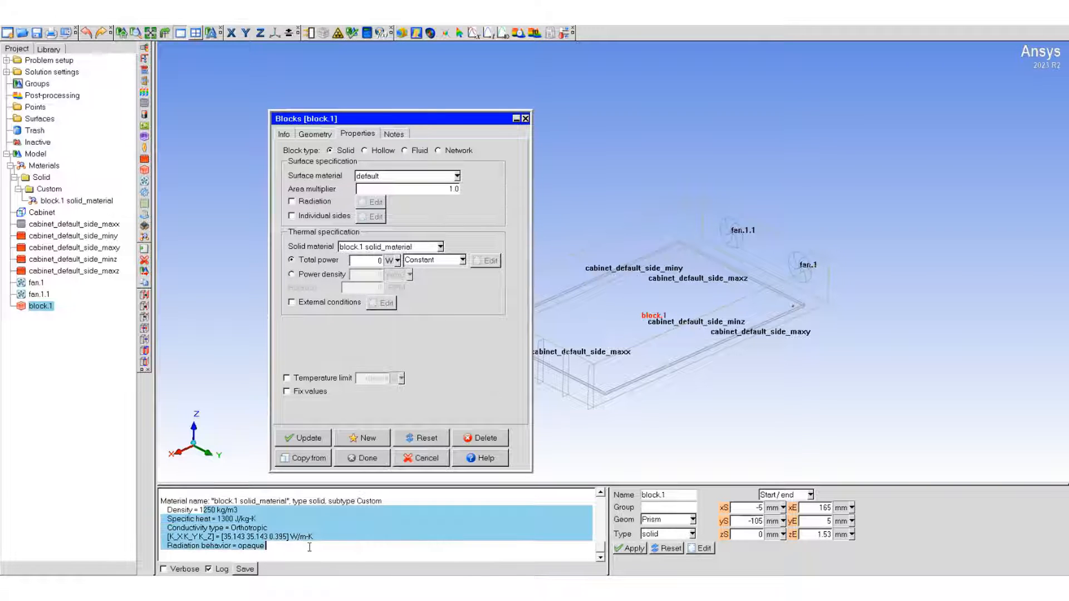
click(259, 541)
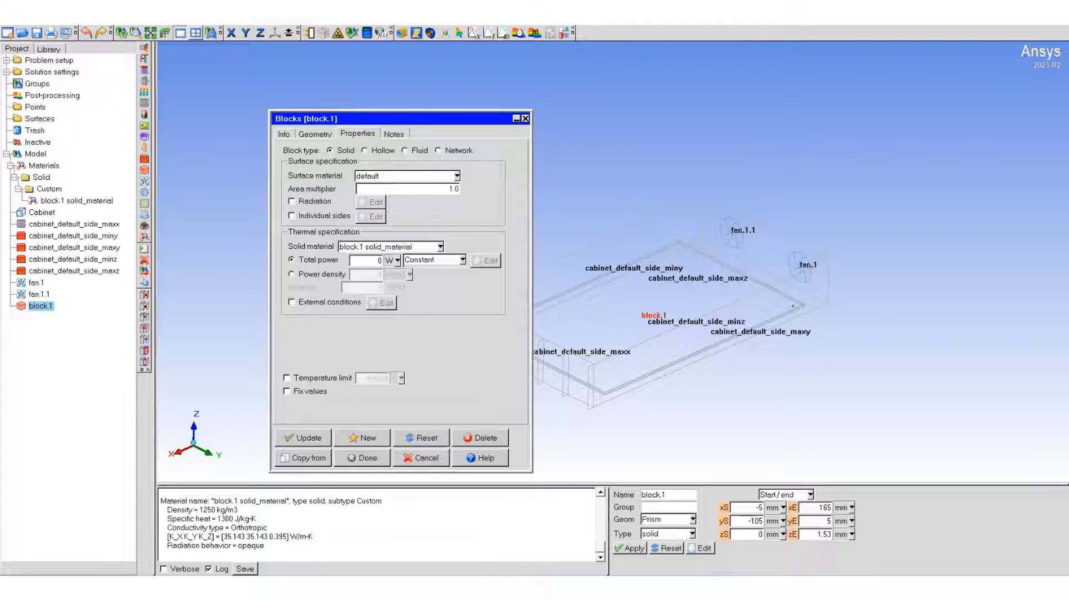
click(525, 119)
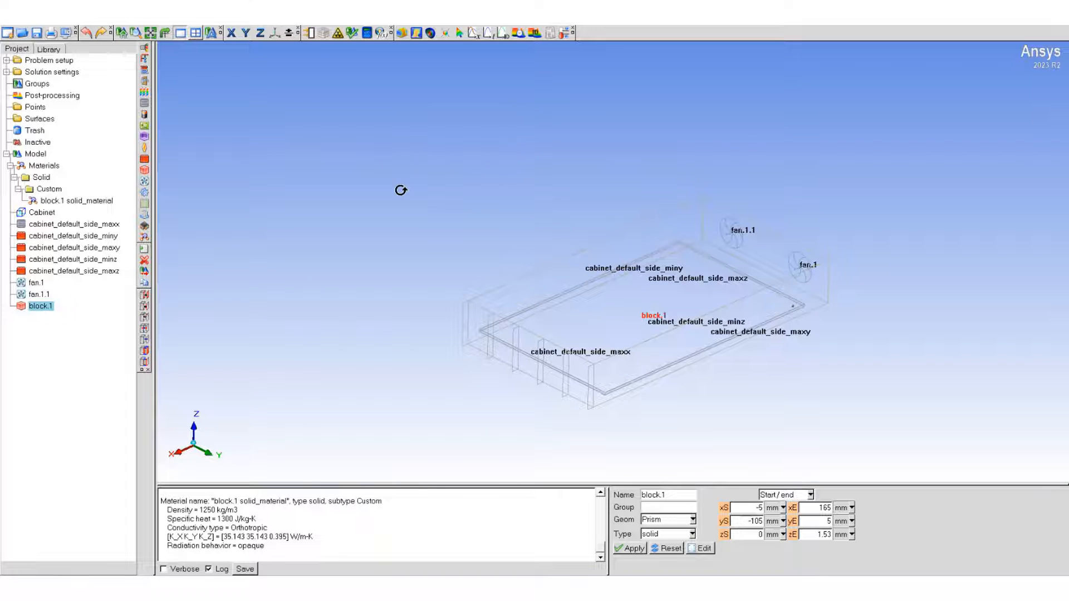
- Create a second prism block and open its geometry settings to edit the X start
click(145, 170)
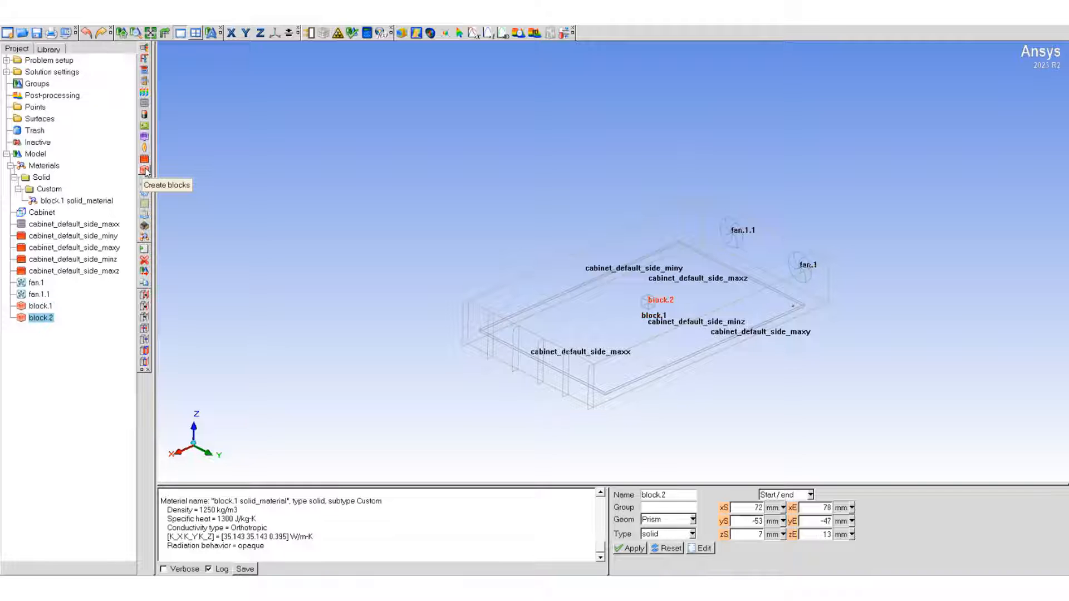
double_click(35, 318)
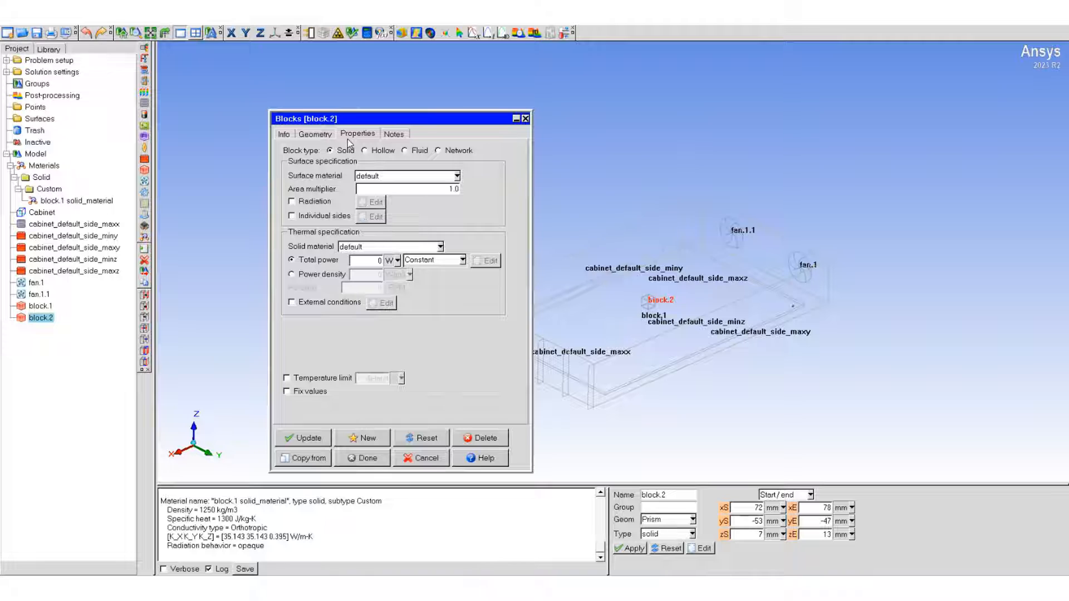
click(284, 134)
click(309, 135)
double_click(318, 208)
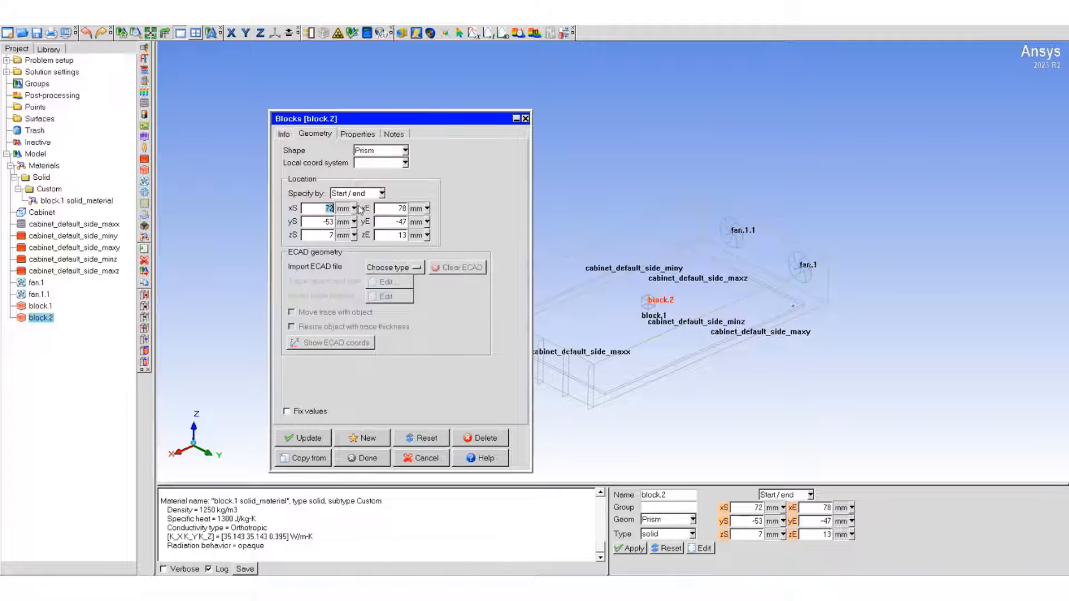
text(3)
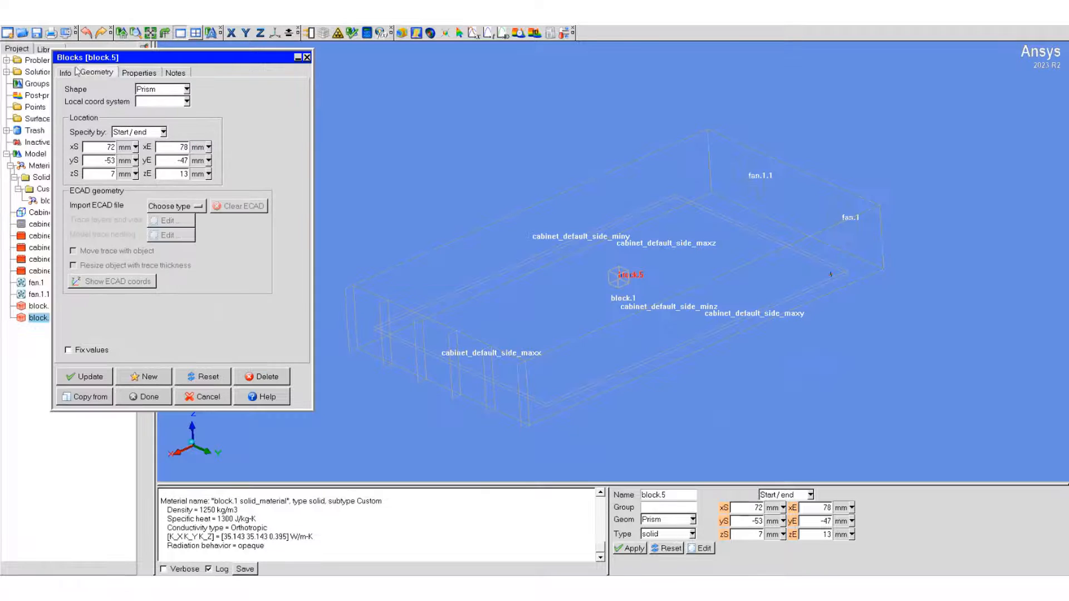
- Rename the new block as Heatsource1
click(69, 72)
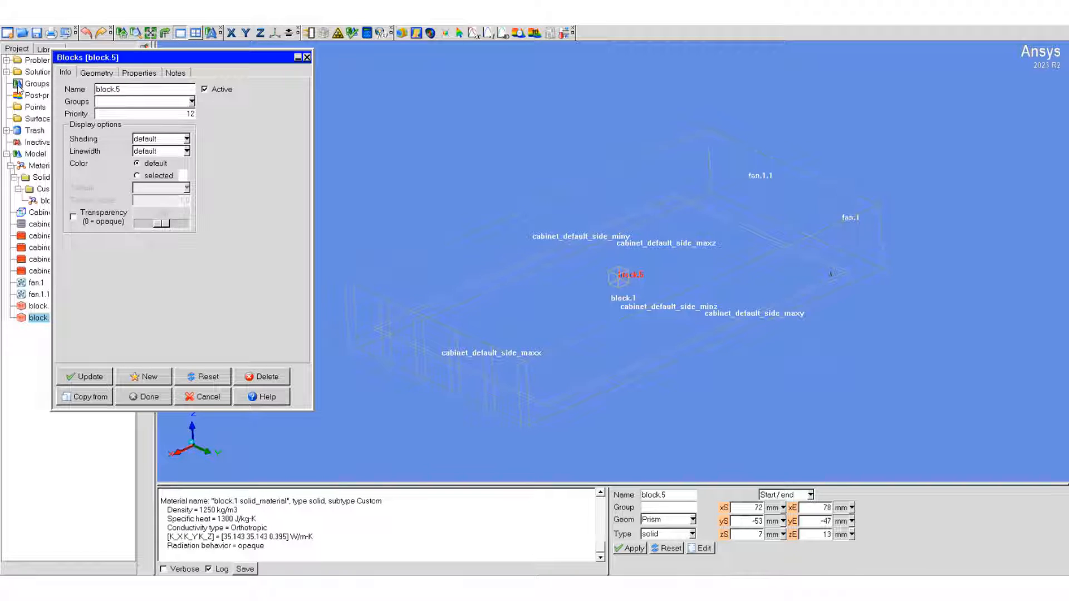
key(shift+y)
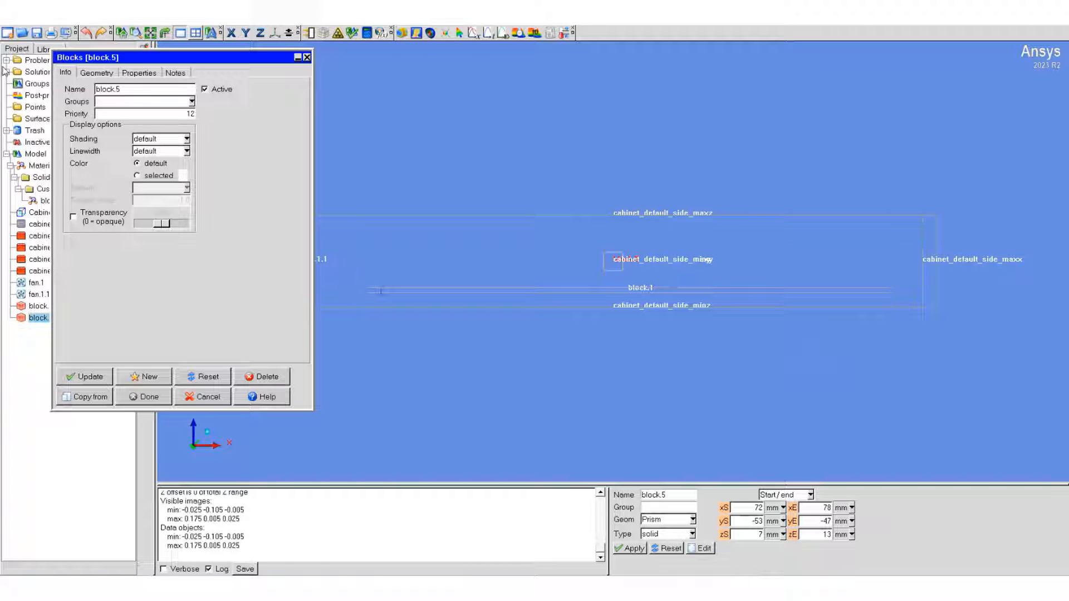
click(159, 88)
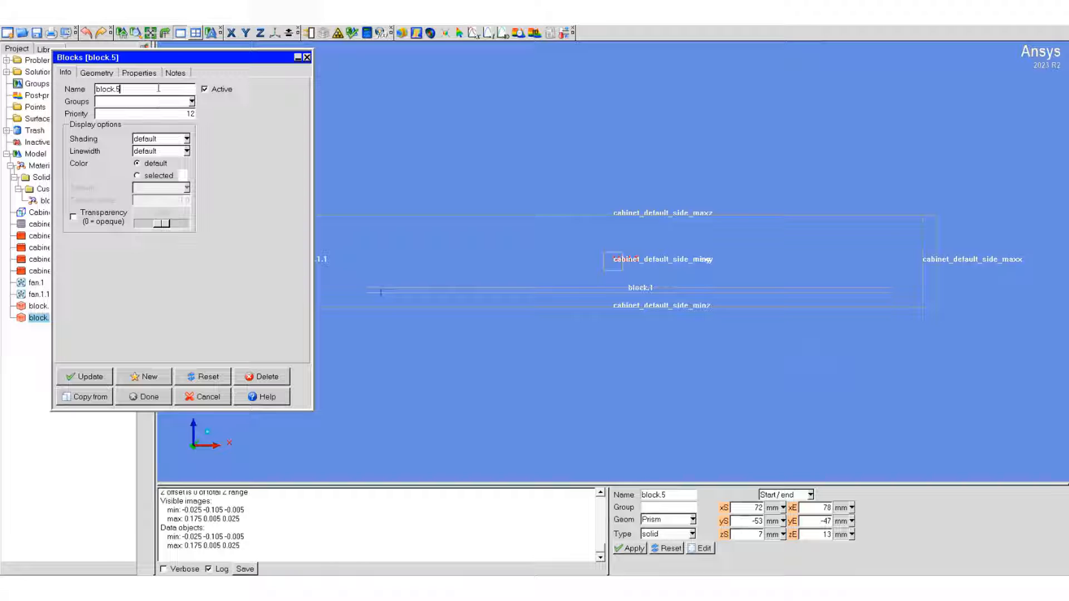
drag(120, 89, 96, 90)
key(BackSpace)
text(f)
text(Heatsource1)
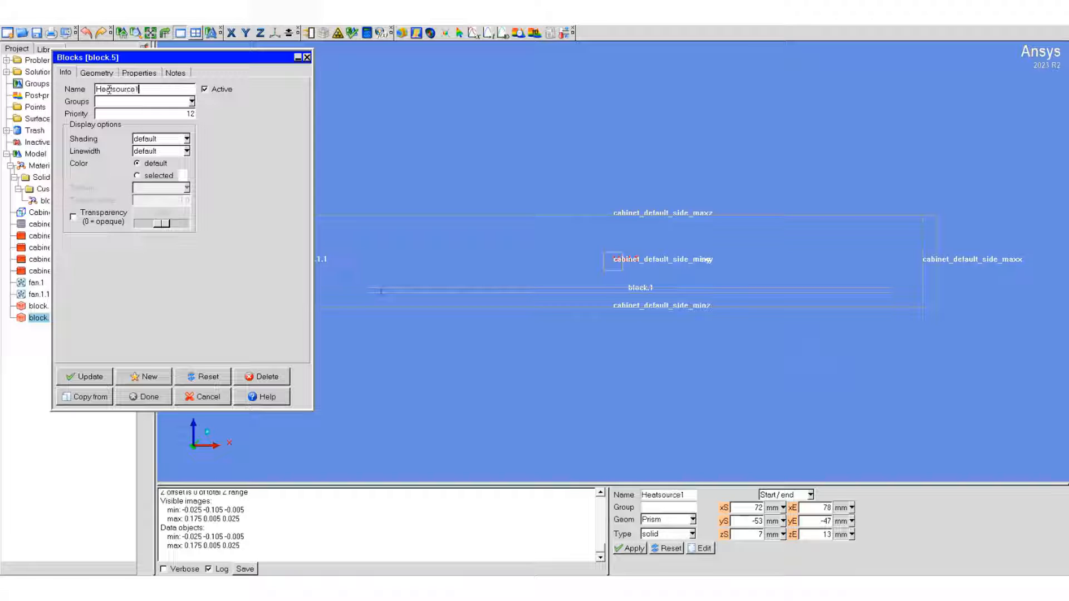
- Specify Heatsource1's location by start/length, with X start 37 mm and Z start 1.53 mm
click(97, 72)
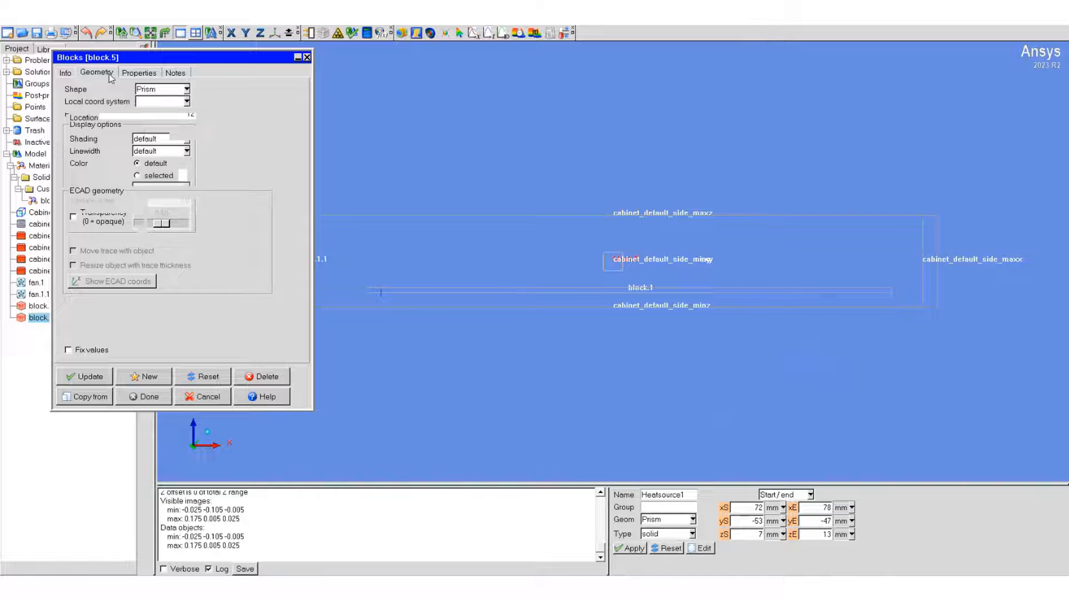
click(141, 134)
click(139, 147)
double_click(110, 147)
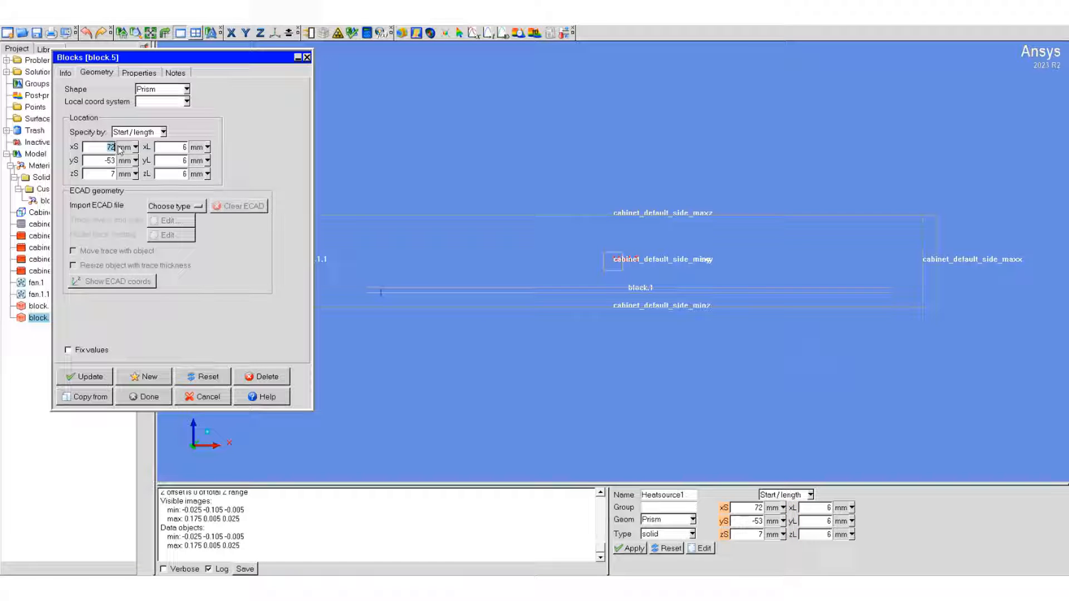
text(37)
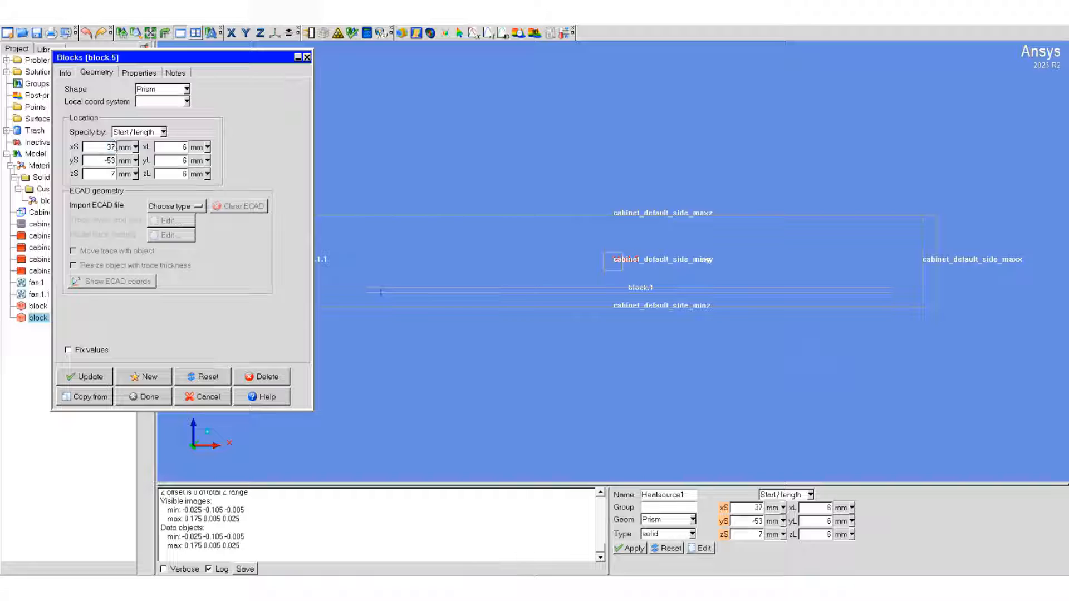
double_click(110, 161)
double_click(111, 174)
text(1.53)
- Set Heatsource1's lengths to 16 mm in X, 14 mm in Y and 3.5 mm in Z
double_click(185, 148)
text(16)
double_click(184, 161)
text(14)
double_click(184, 174)
text(3.5)
- Assign a total power of 1.25 W to Heatsource1 and finish the block
click(139, 73)
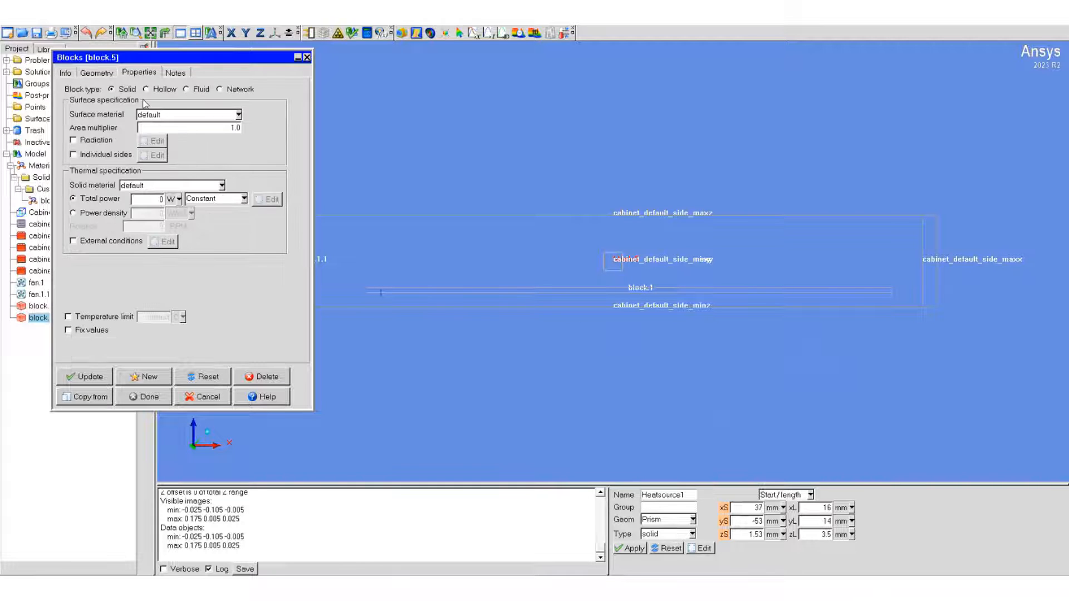
double_click(153, 198)
text(1.25)
click(139, 392)
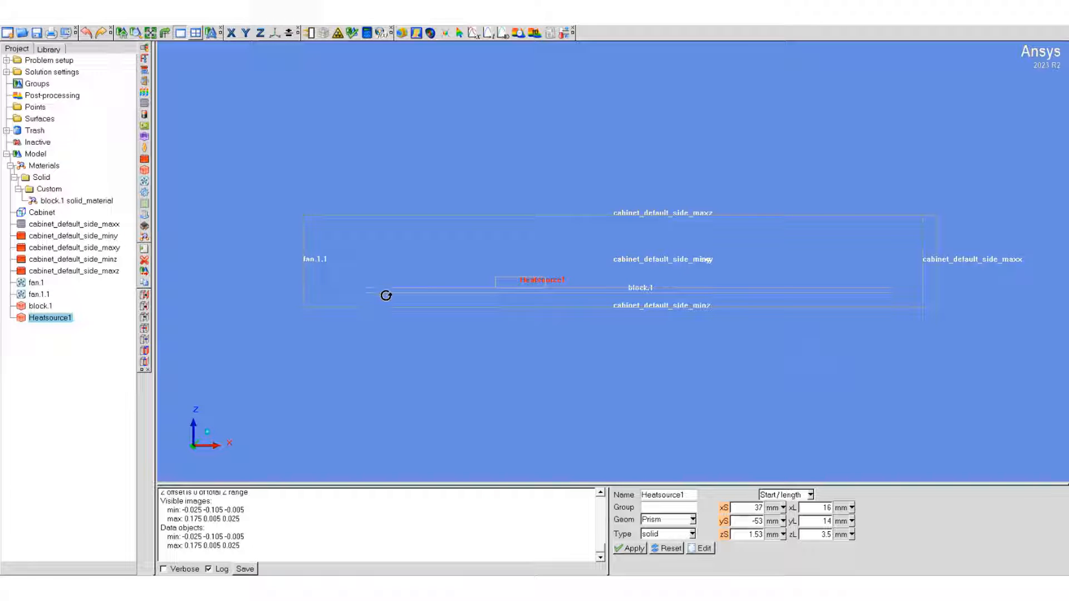
drag(437, 303, 451, 186)
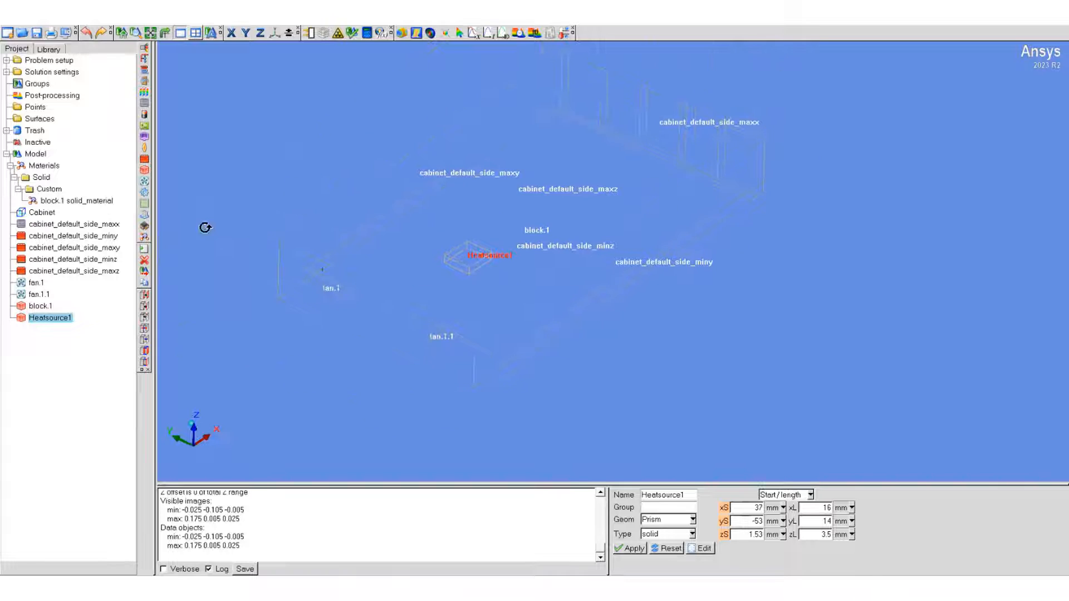
drag(365, 226, 375, 220)
- Set the default dimensions preference to Start/length for this project
click(44, 21)
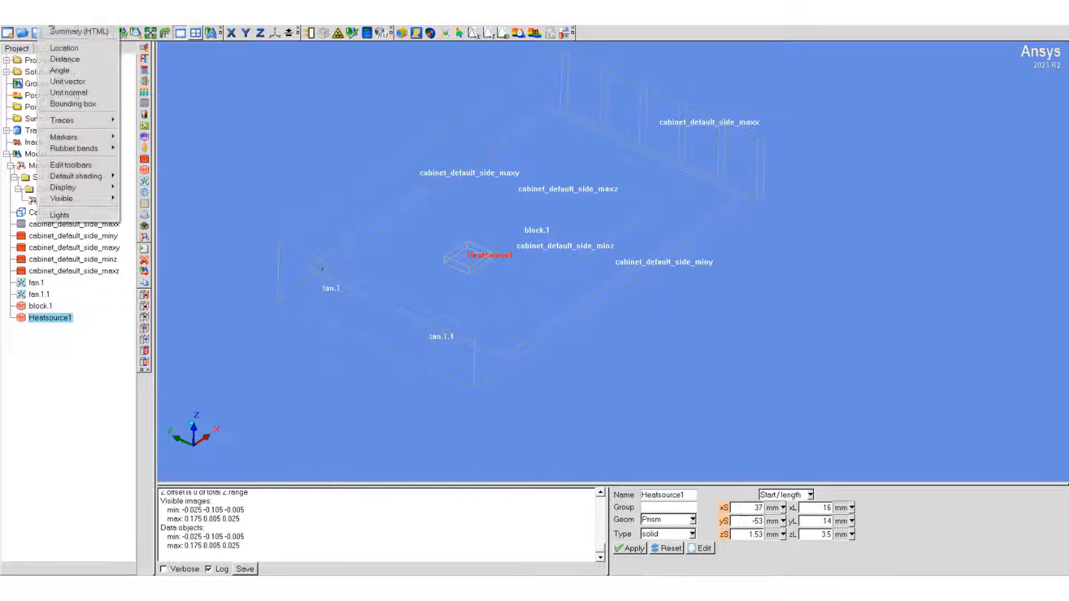
mouse_move(29, 22)
click(41, 111)
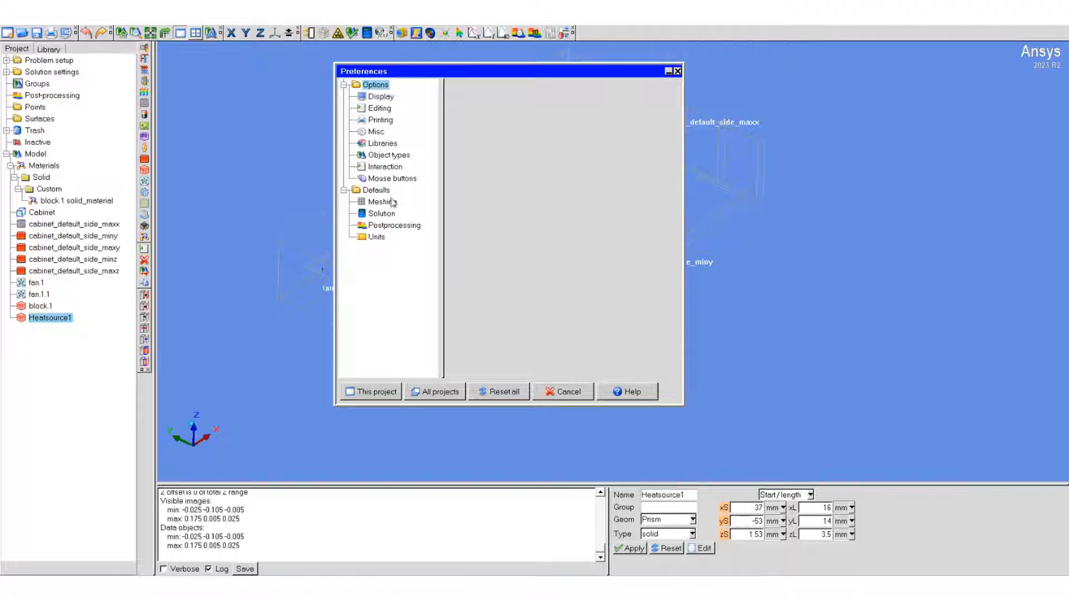
click(380, 108)
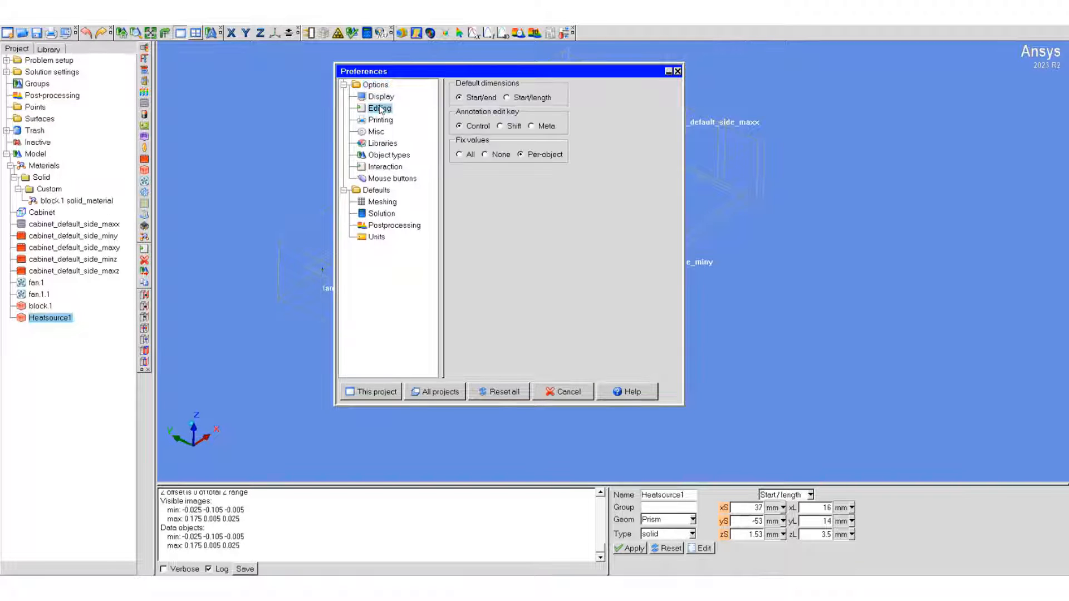
click(516, 97)
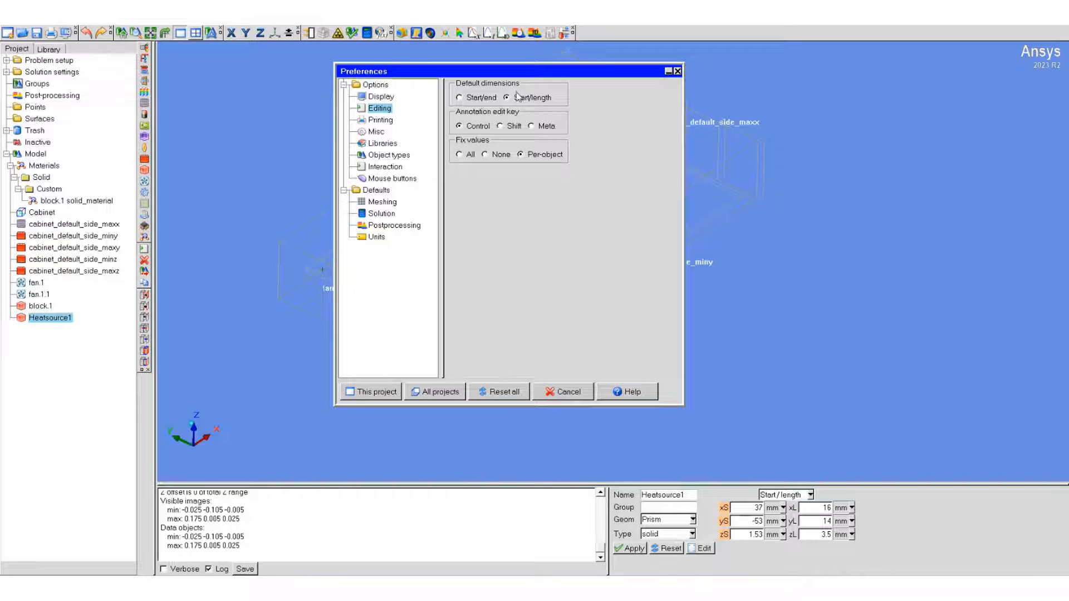
click(377, 392)
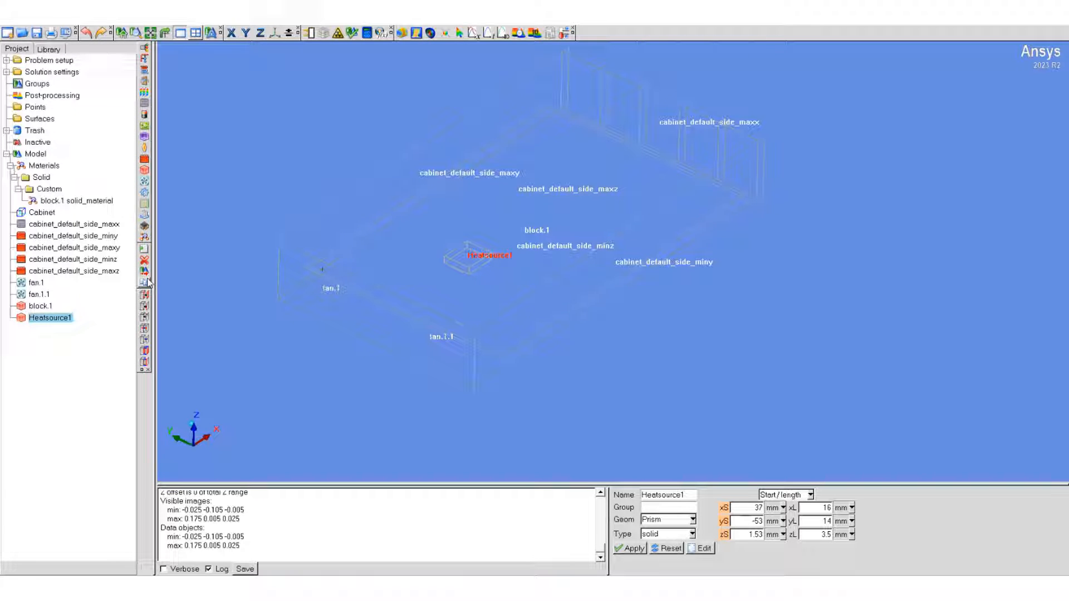
- Create a new block and name it heatsource2
click(144, 169)
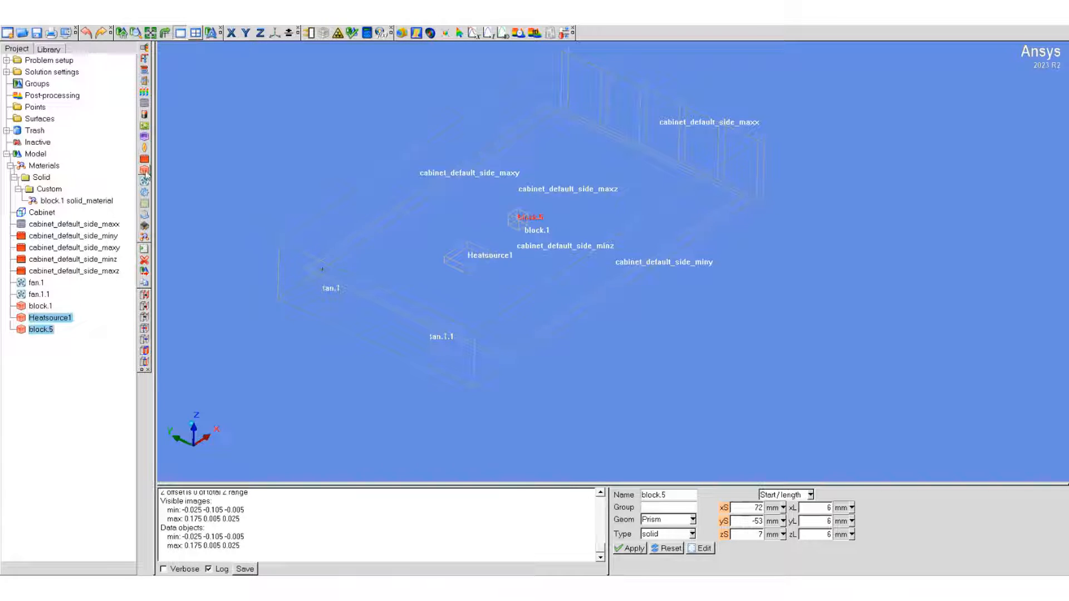
right_click(53, 332)
click(70, 339)
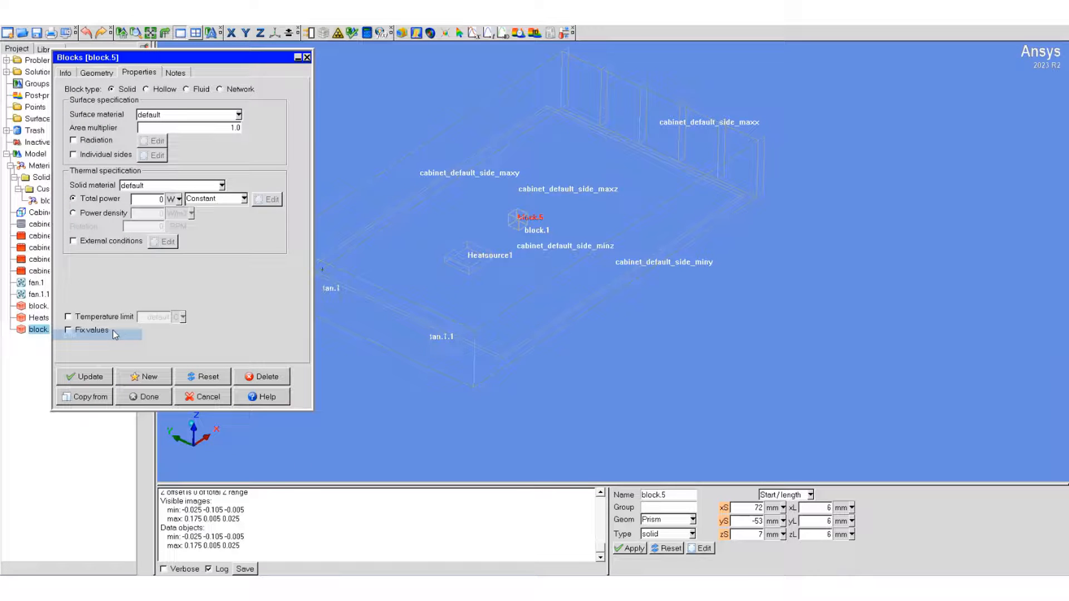
click(65, 73)
drag(123, 90, 96, 90)
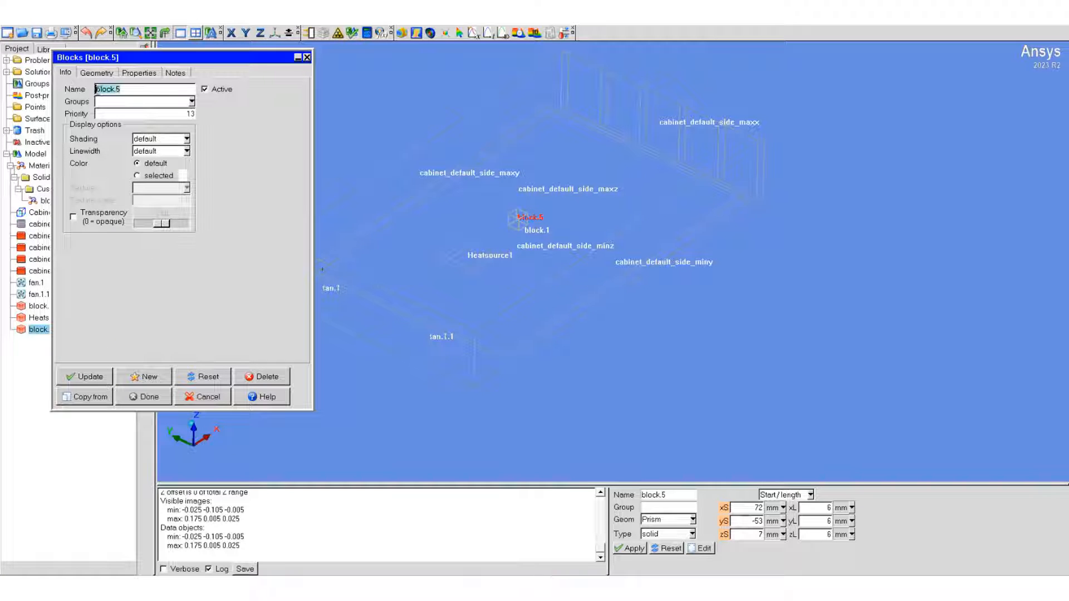
text(heatsource2)
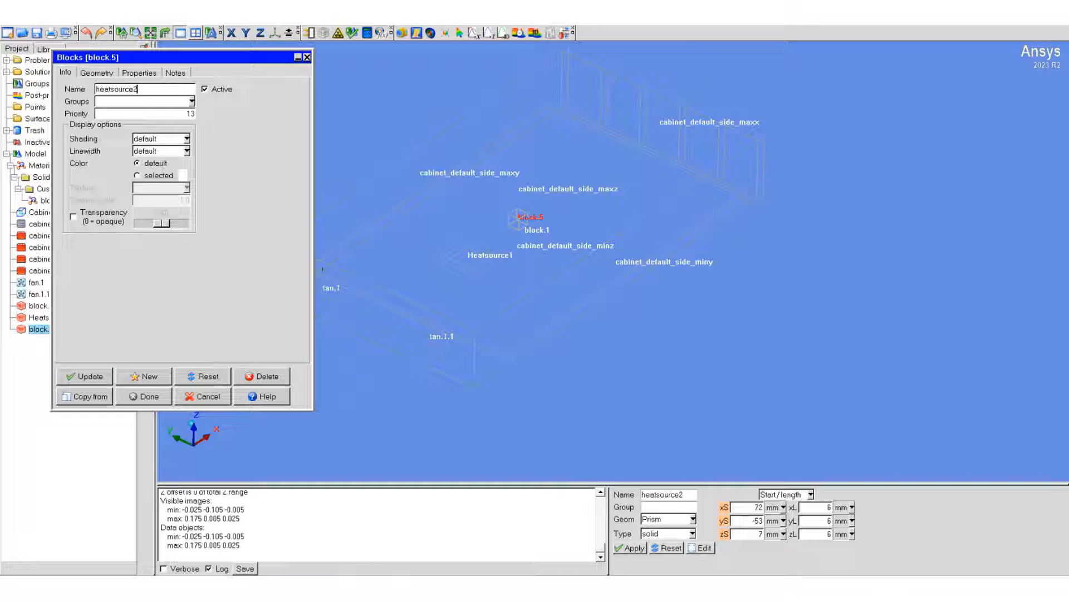
- Set heatsource2's start location to X 22.7 mm, Y -24.7 mm and Z 1.53 mm
click(97, 72)
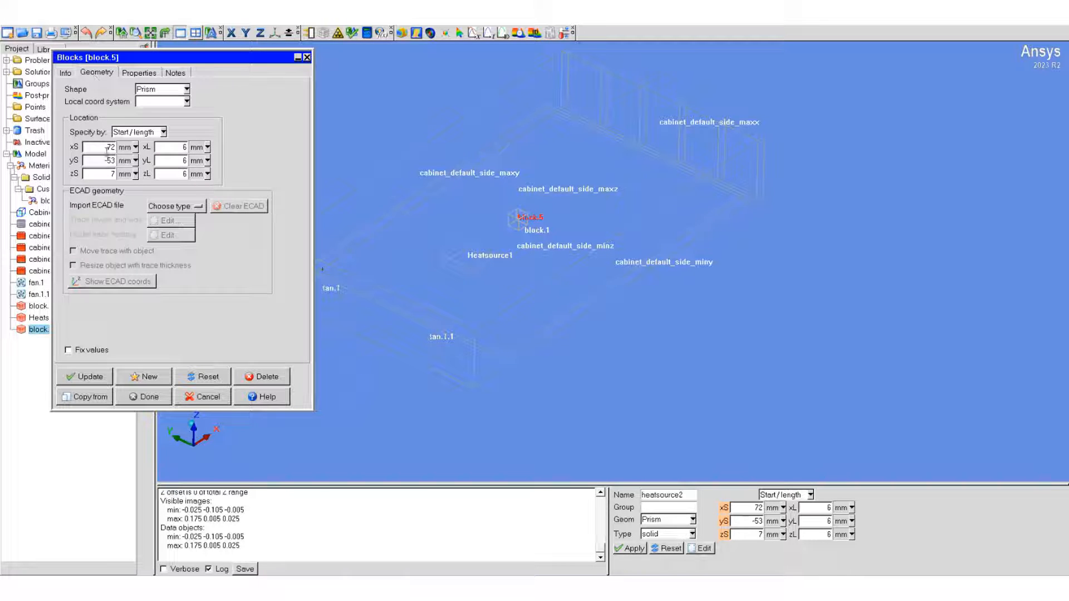
double_click(108, 147)
text(22.7)
key(Tab)
text(-24.7)
key(Tab)
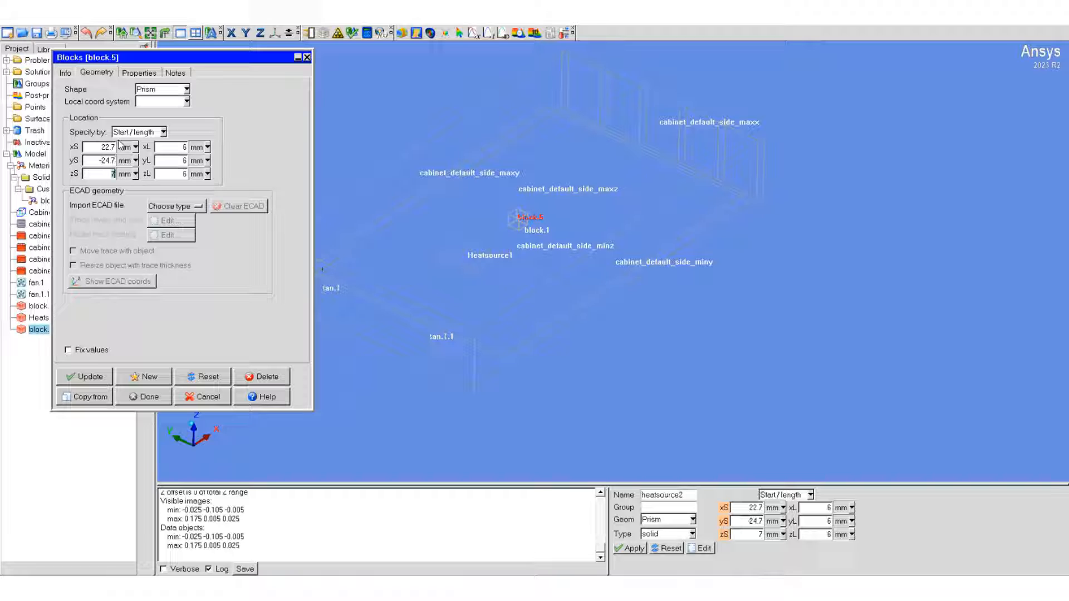
text(1.53)
- Set heatsource2's lengths to 7.5 mm in X, 9 mm in Y and 1.8 mm in Z
key(Tab)
text(7.5)
key(Tab)
key(Tab)
text(1.8)
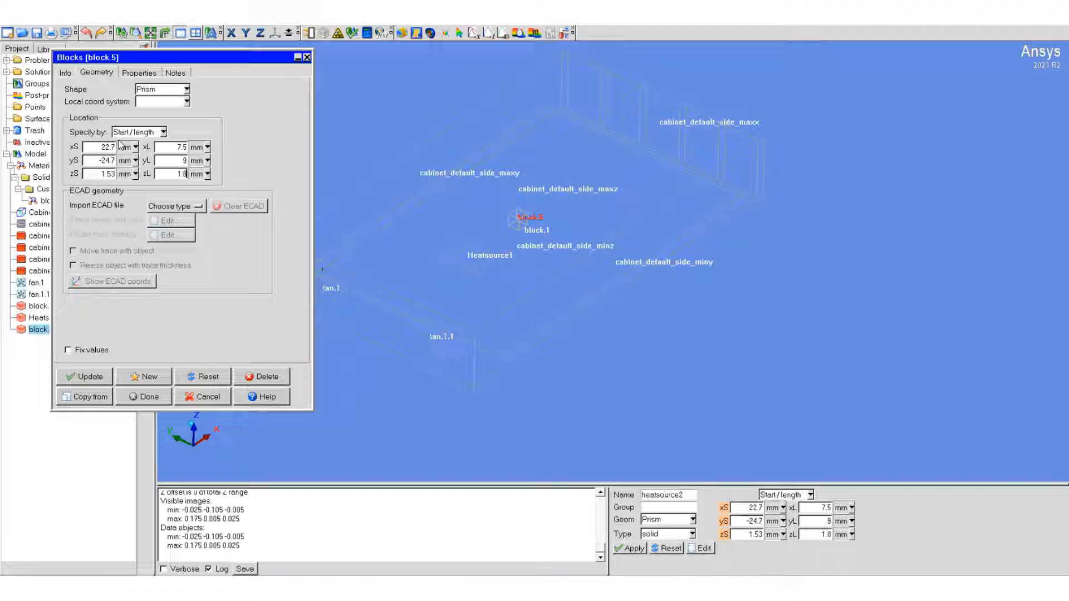
- Assign a total power of 0.5 W to heatsource2 and finish the block
click(137, 72)
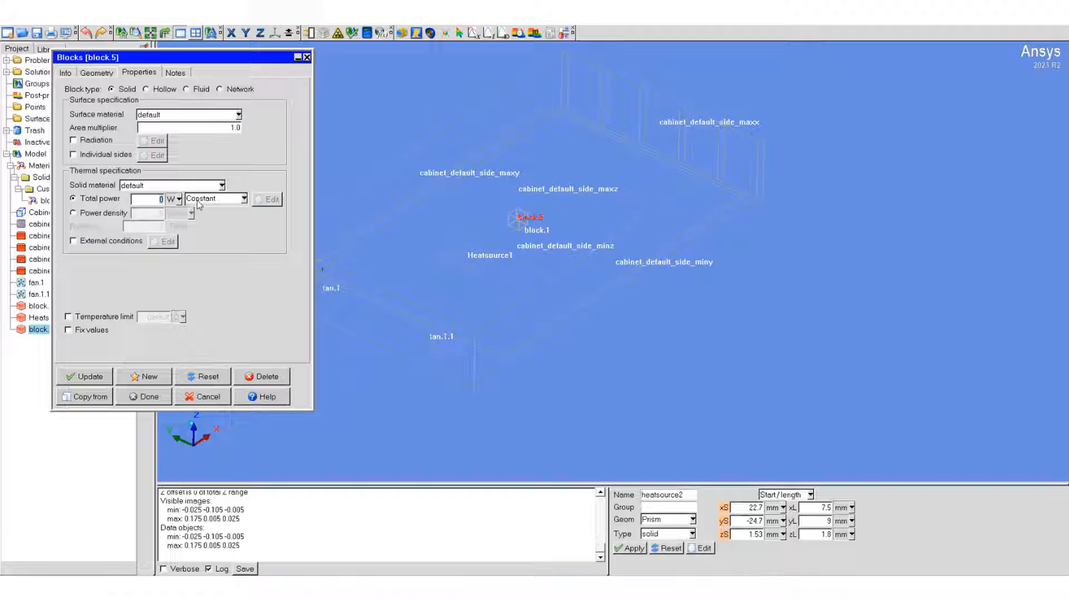
text(0.5)
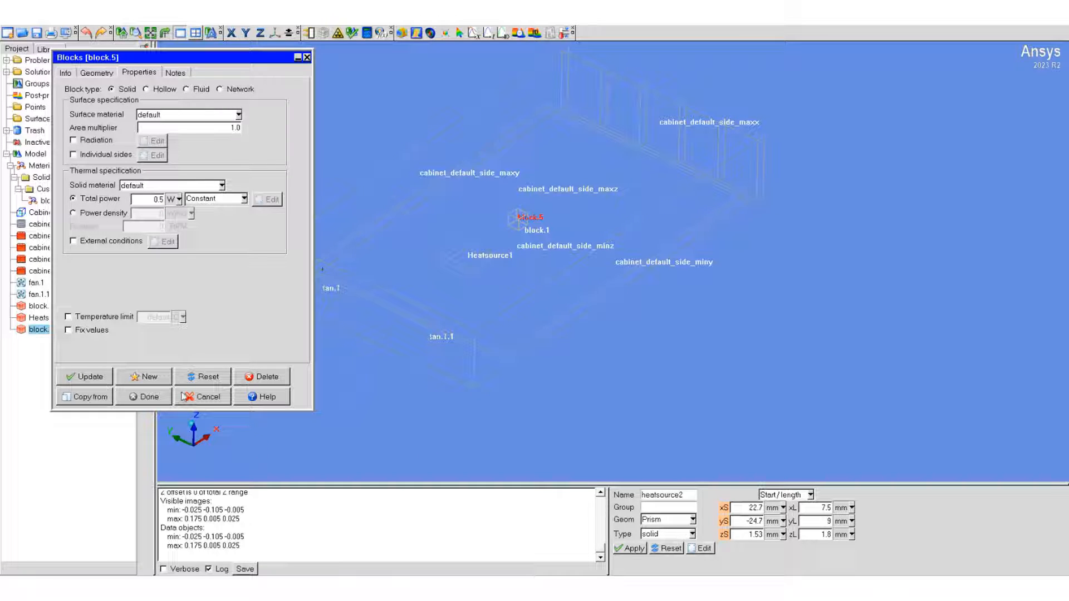
click(147, 396)
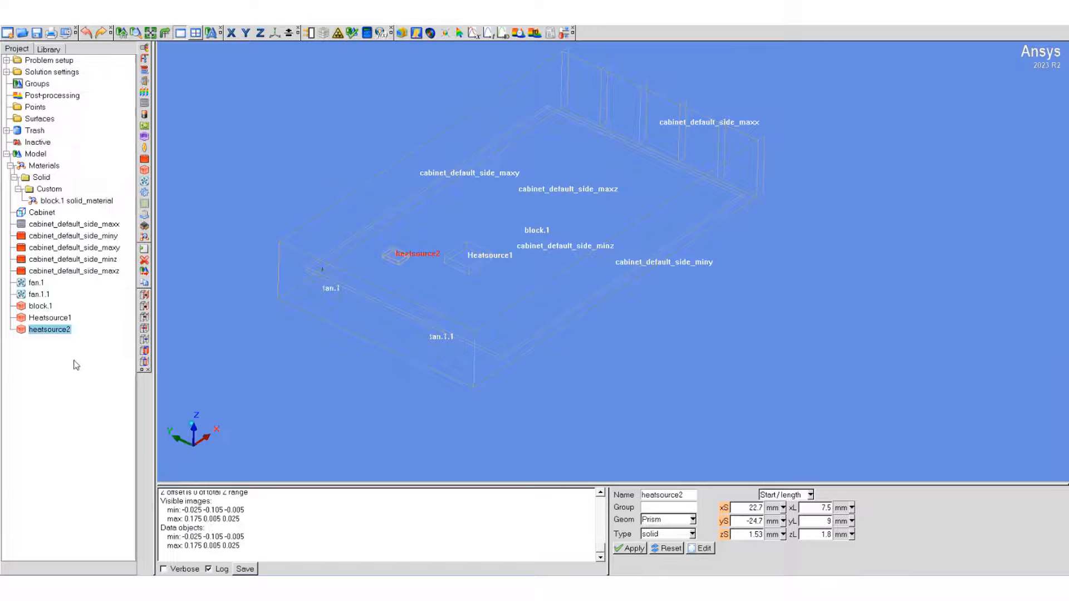
- Add another block to the model and name it heatsource3
click(145, 170)
double_click(41, 343)
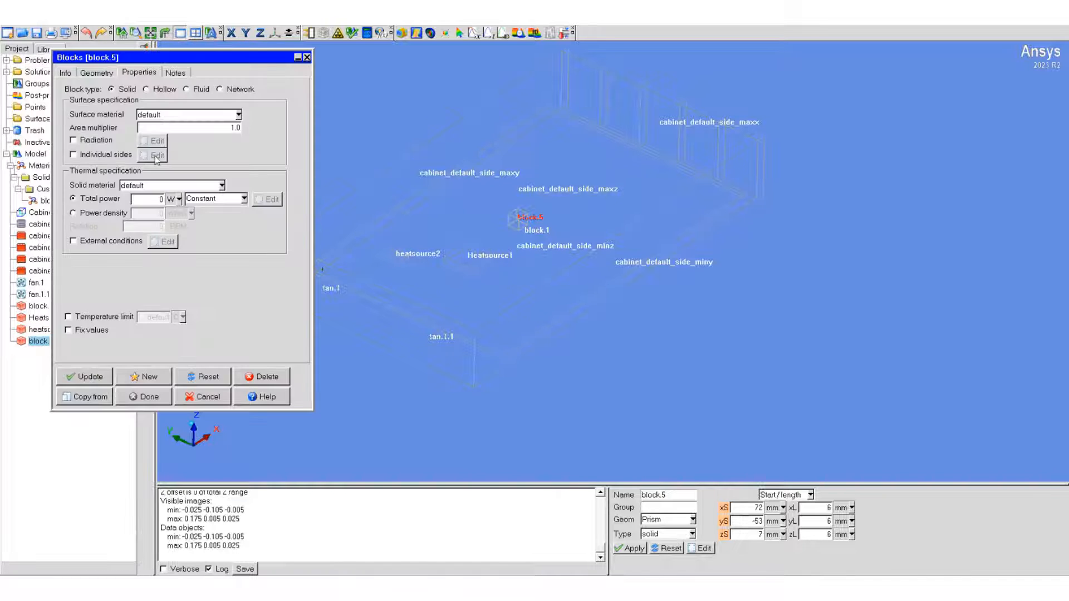
click(65, 73)
drag(132, 87, 72, 93)
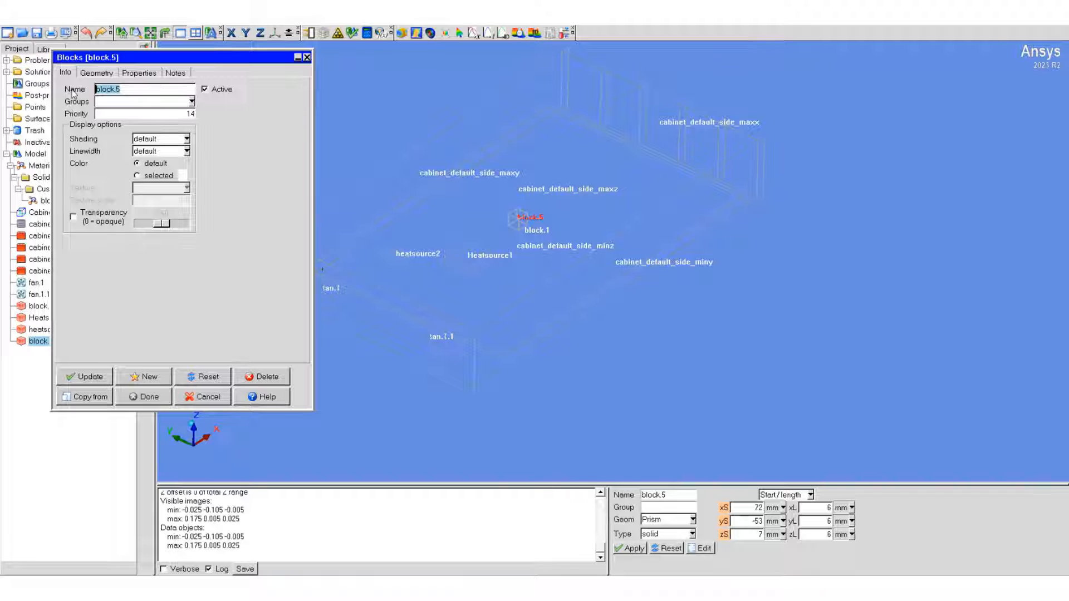
text(heatsource3)
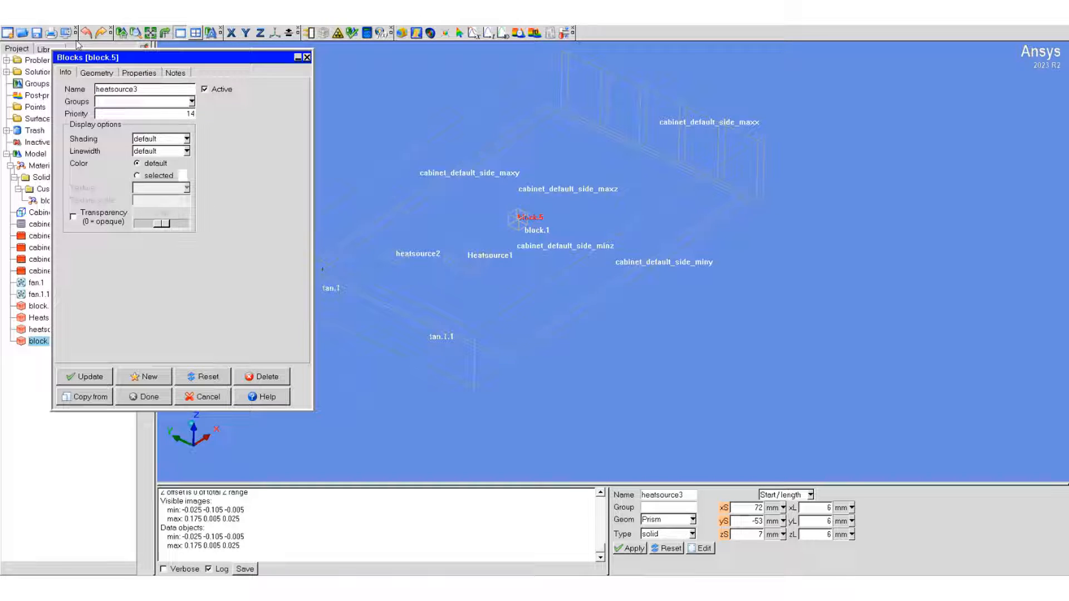
- Set heatsource3's start location to X 130 mm, Y -15 mm and Z 1.53 mm
click(96, 73)
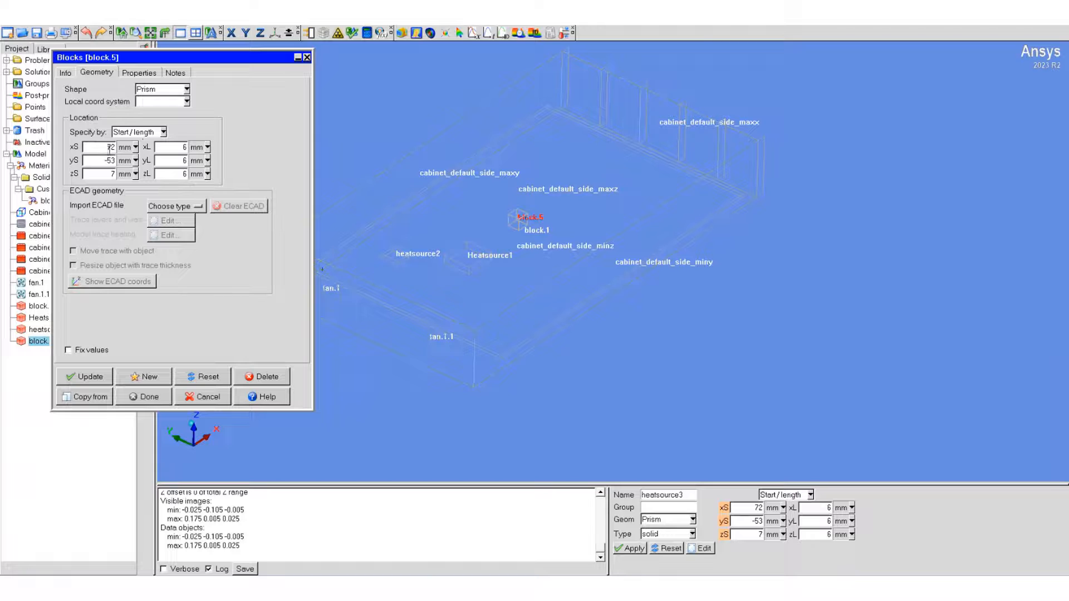
double_click(108, 147)
text(130)
key(Tab)
text(-15)
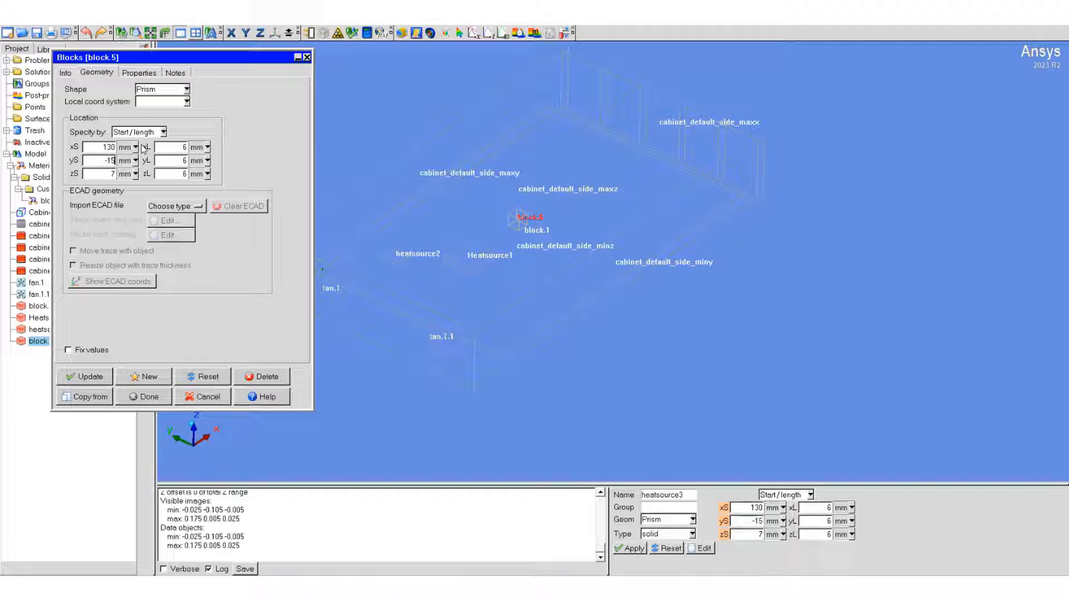
key(Tab)
text(1.53)
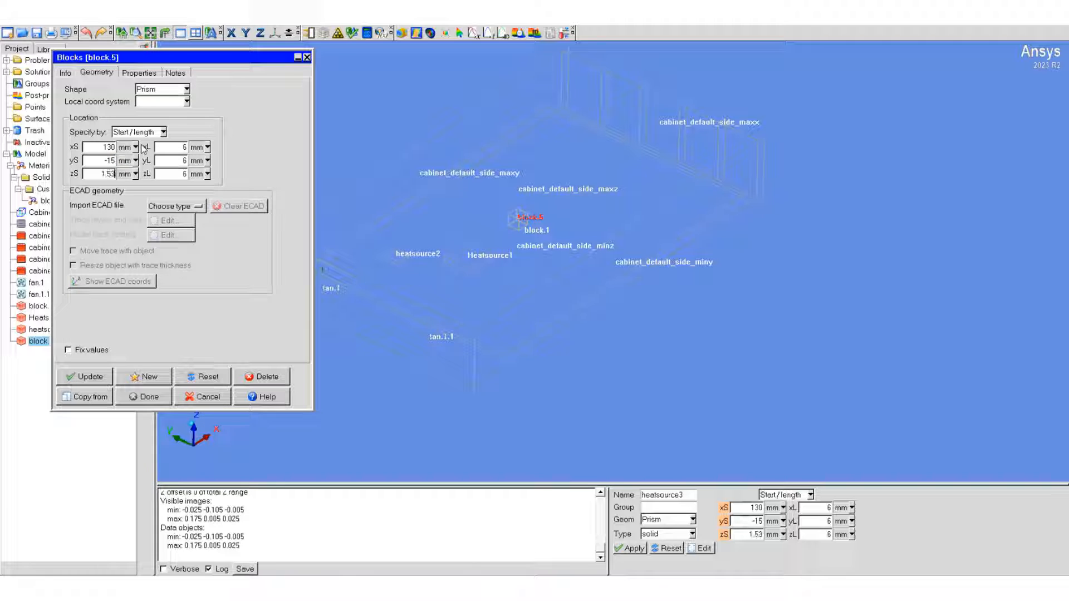
- Set heatsource3's lengths to 23 mm in X, 13 mm in Y and 1.2 mm in Z
key(Tab)
text(23)
key(Tab)
text(13)
key(Tab)
text(1.2)
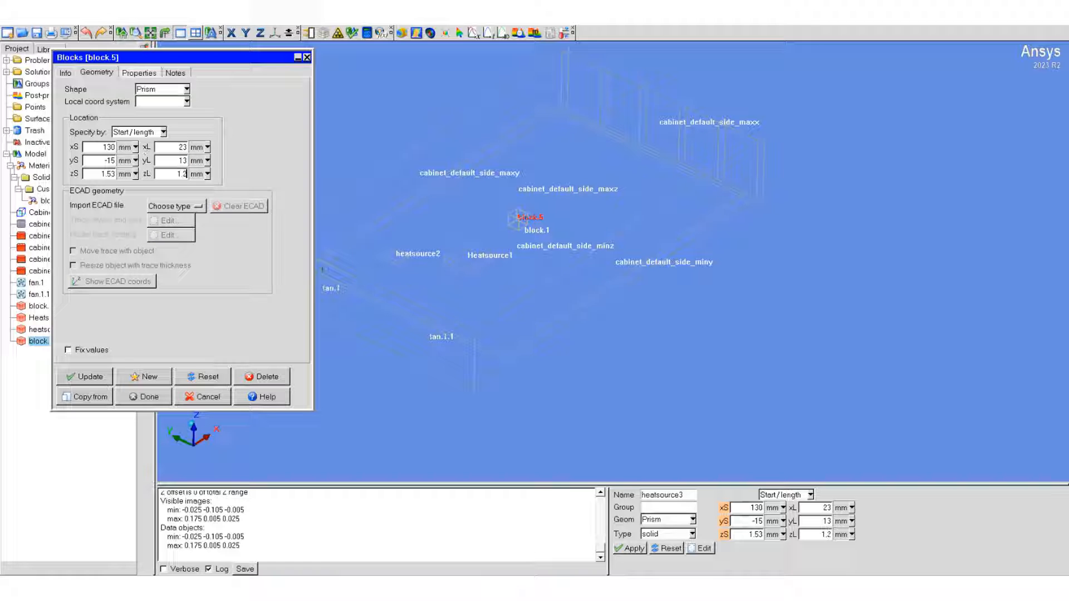
- Assign a total power of 1.5 W to heatsource3 and finish the block
click(139, 72)
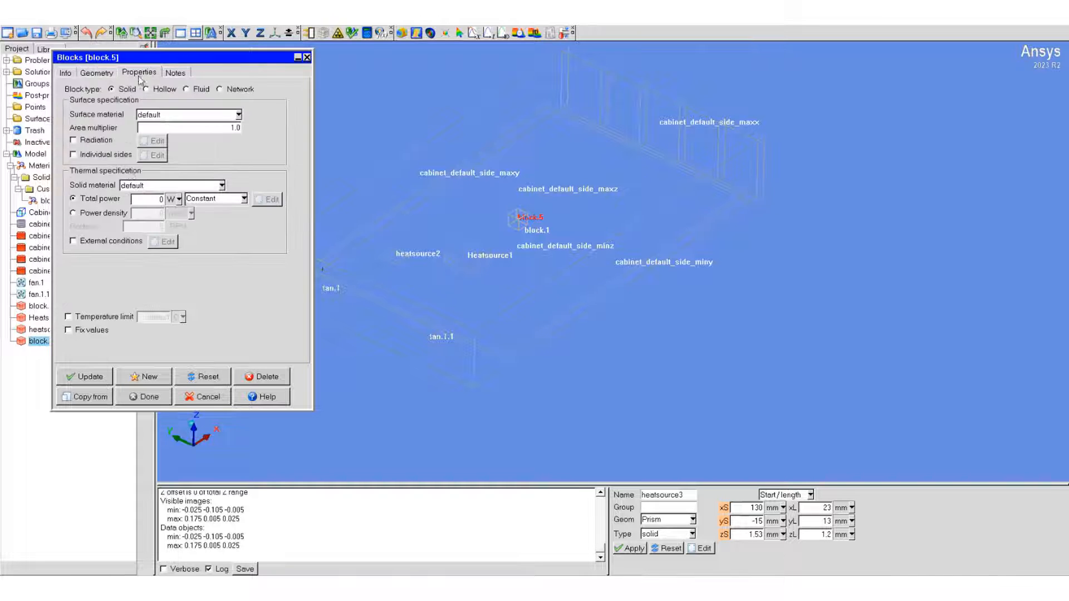
double_click(141, 201)
text(1.5)
click(145, 397)
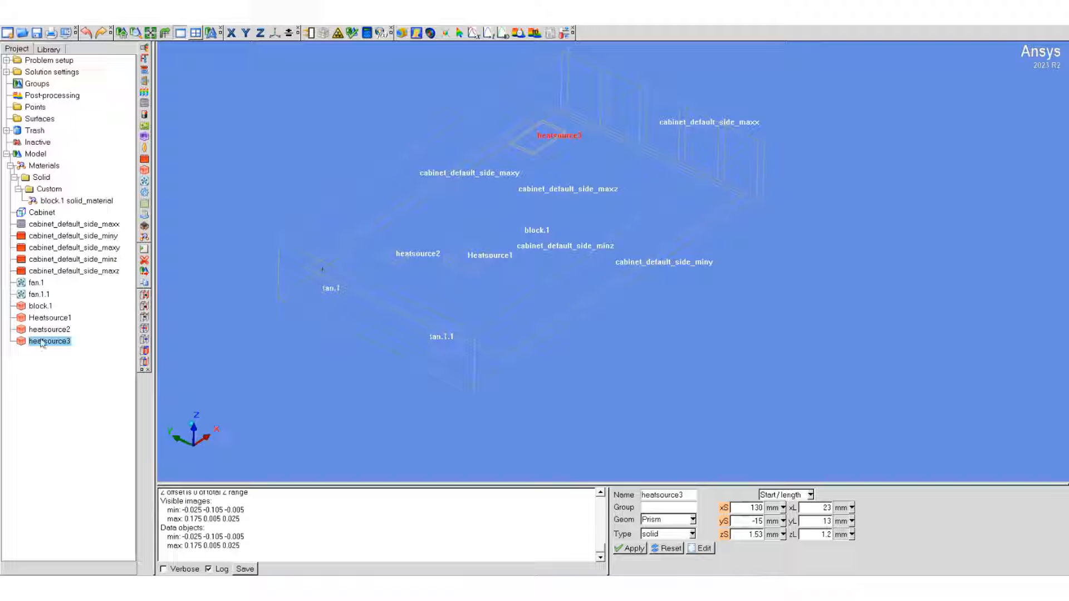
- Create a further block and name it heatsource4
click(144, 169)
double_click(43, 354)
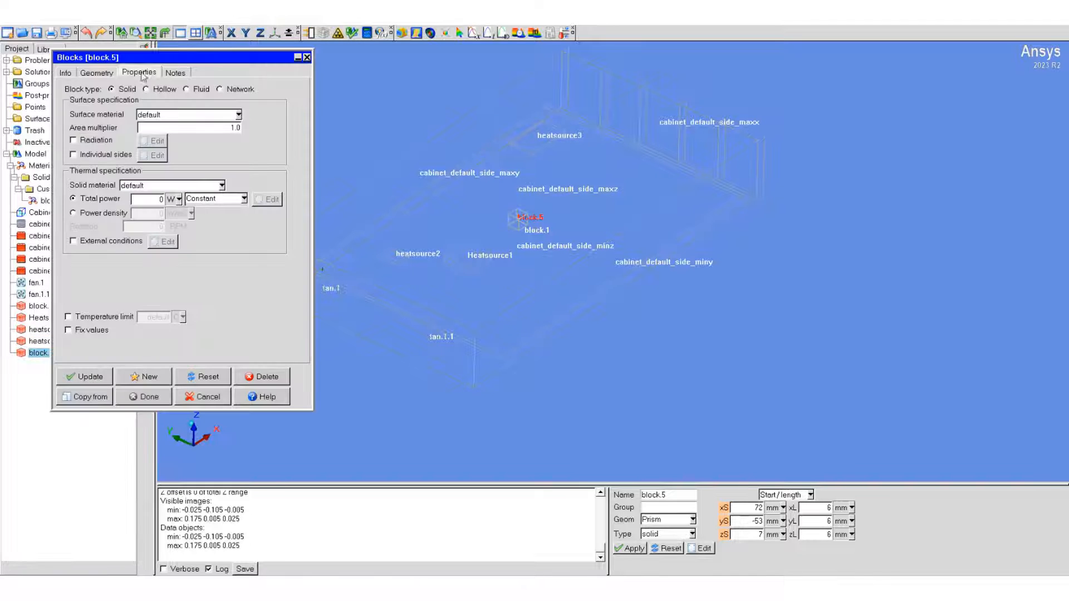
click(65, 72)
key(shift+y)
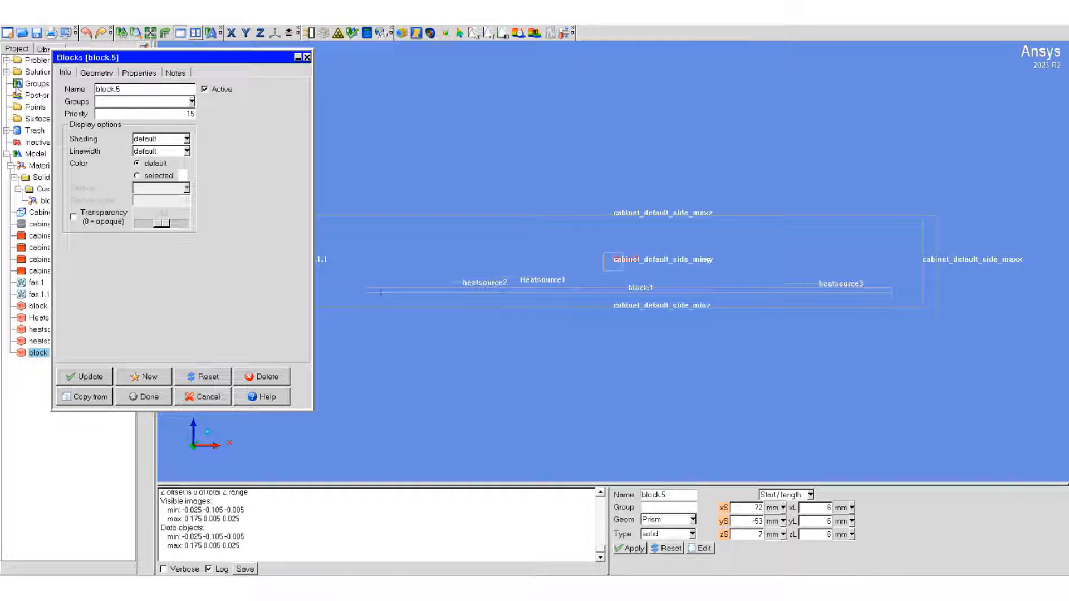
double_click(105, 90)
text(heat)
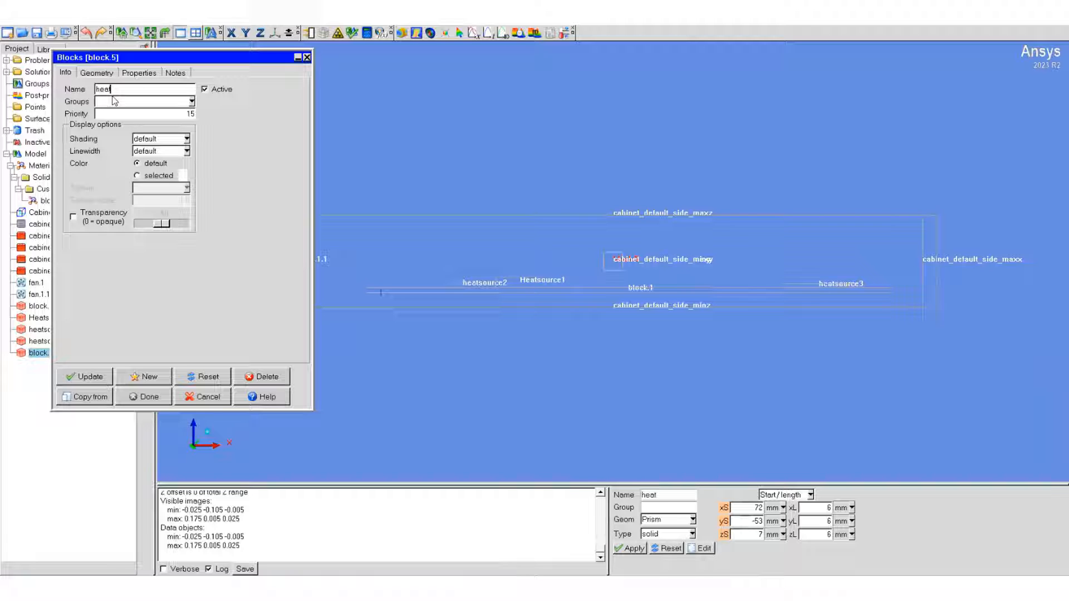
text(source)
drag(134, 58, 207, 60)
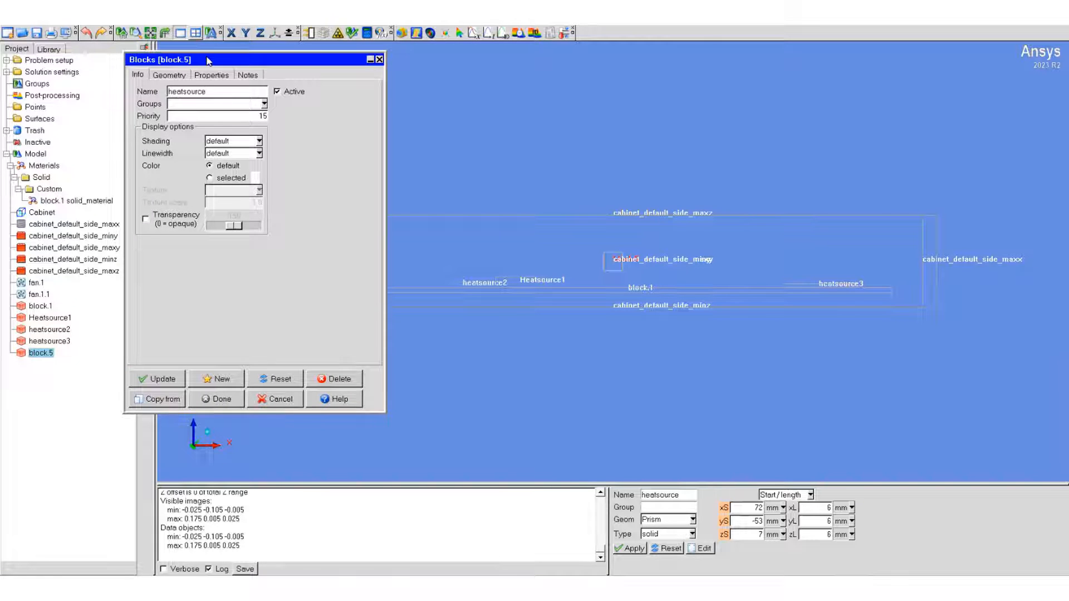
text(4)
- Set heatsource4's start location to X 130 mm, Y -15 mm and Z 1.53 mm
click(169, 75)
drag(168, 151, 197, 150)
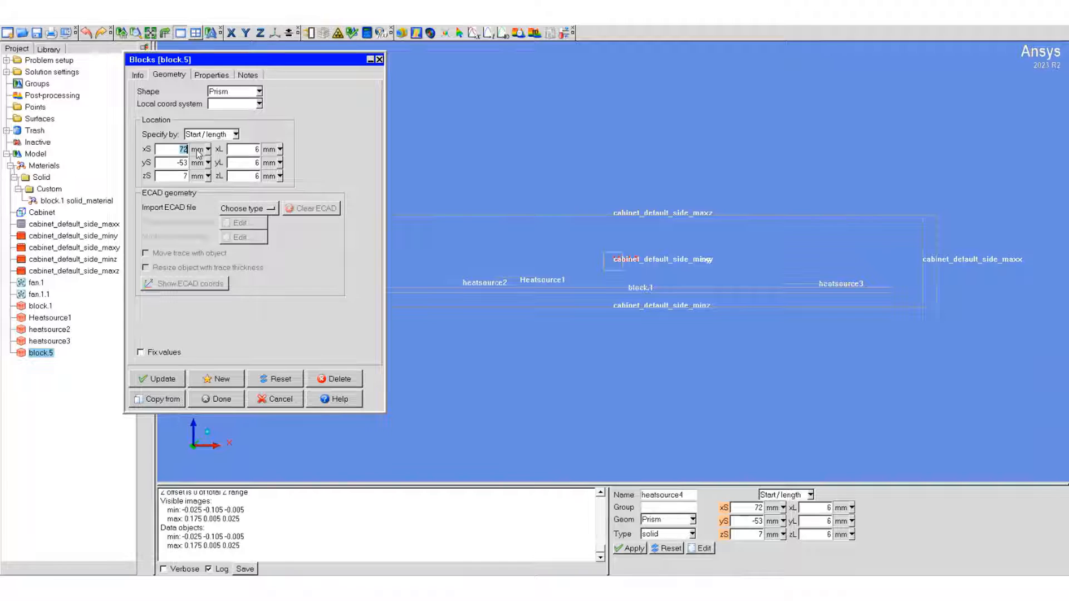
text(130)
key(Tab)
text(-15)
key(Tab)
text(1.53)
- Set heatsource4's lengths to 23 mm in X, 13 mm in Y and 1.2 mm in Z
key(Tab)
text(23)
key(Tab)
text(13)
key(Tab)
text(1.2)
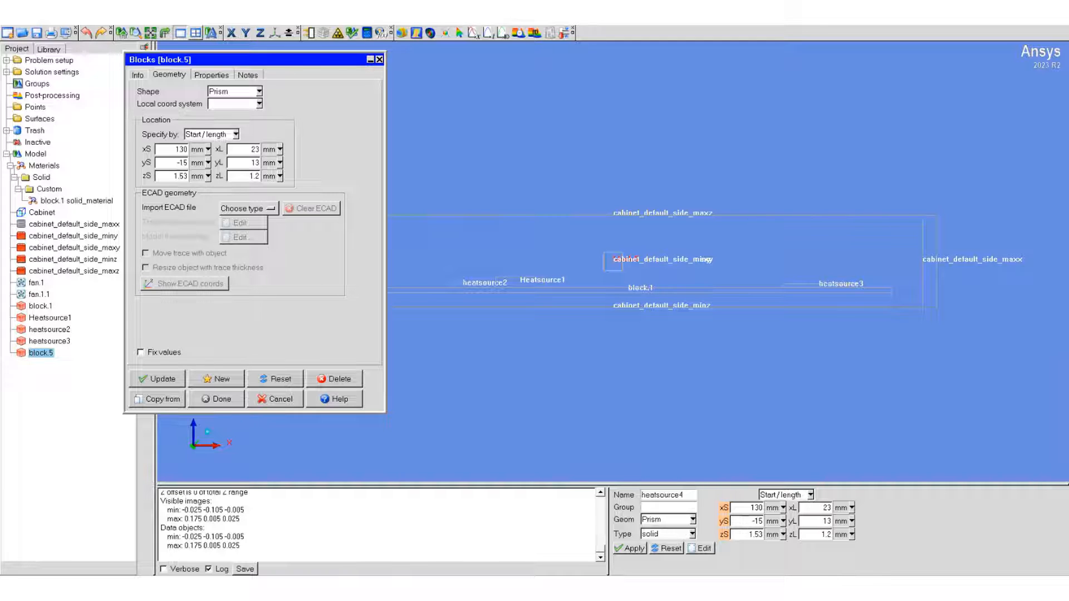
- Assign a total power of 1.5 W to heatsource4 and finish the block
click(212, 74)
double_click(235, 200)
text(1.5)
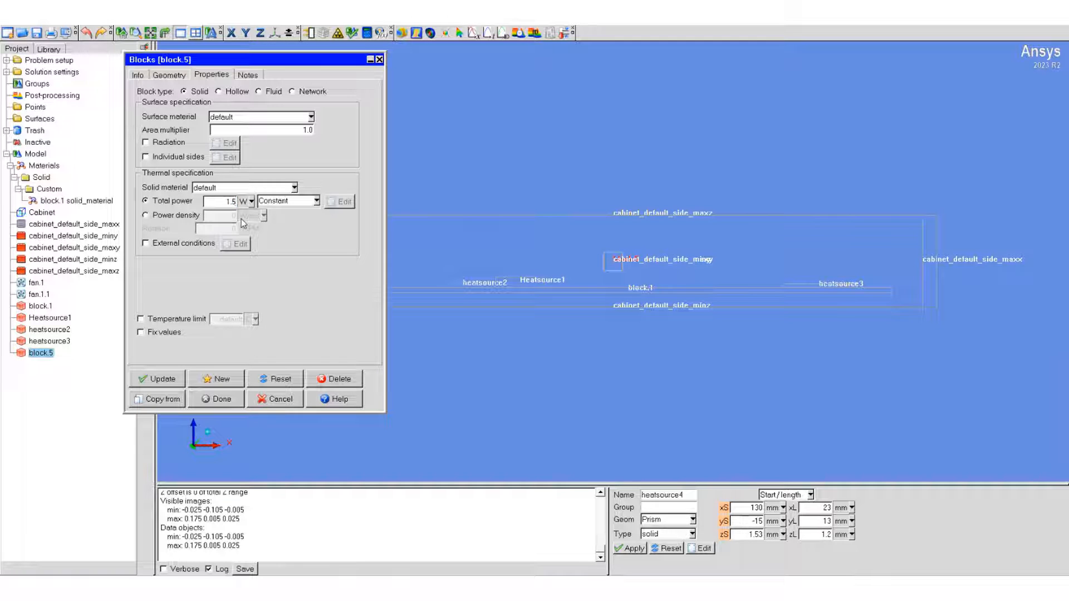
click(218, 399)
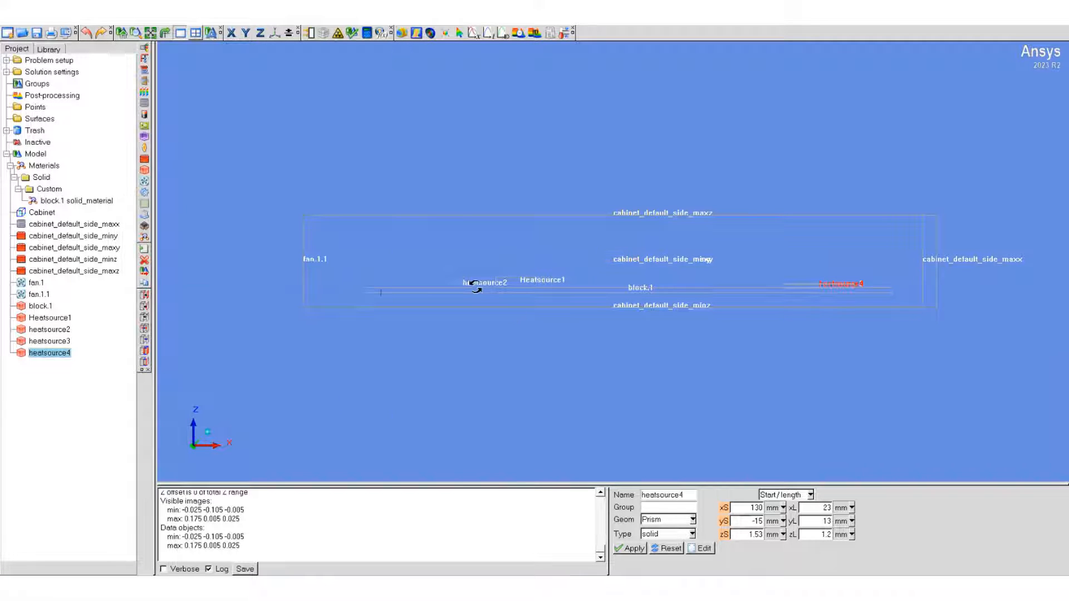
- Make one copy of the heatsource3 block, translated by a Y offset of -18 mm
drag(467, 279, 624, 378)
right_click(49, 341)
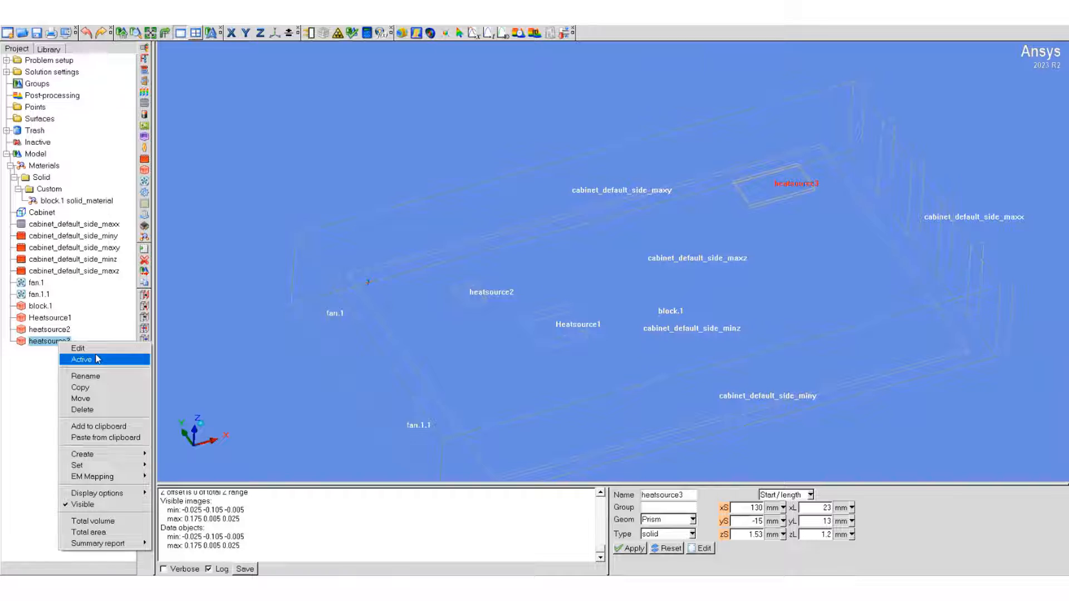
click(93, 388)
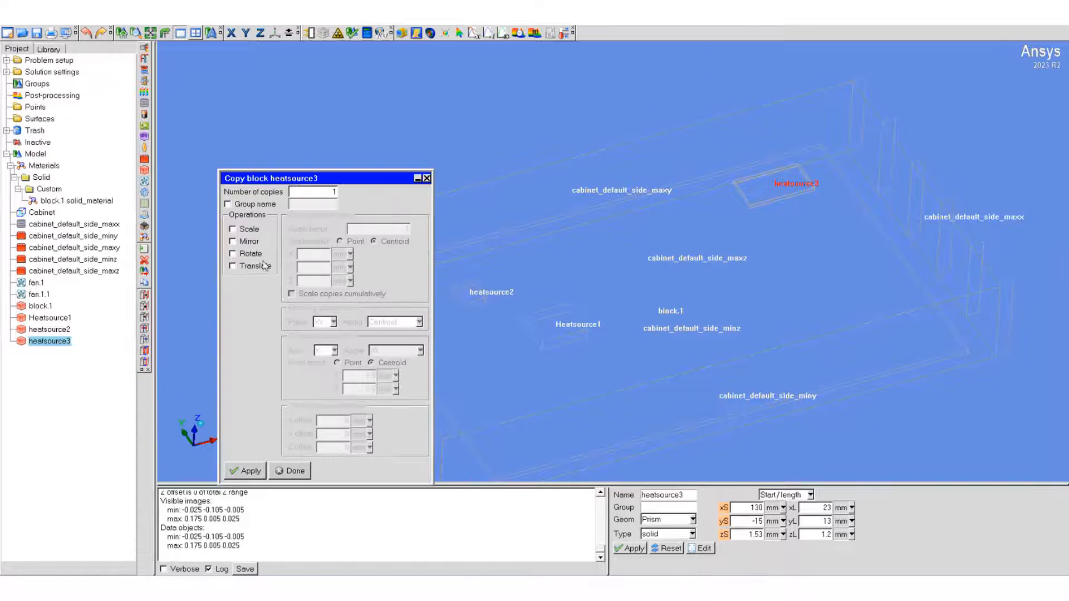
click(245, 272)
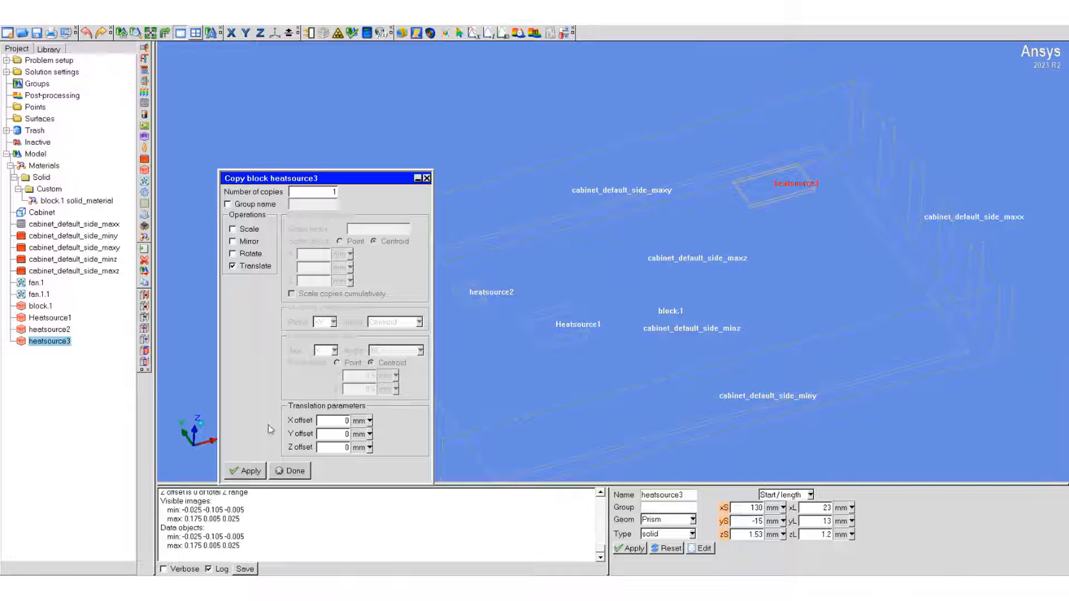
click(343, 434)
text(-18)
click(245, 472)
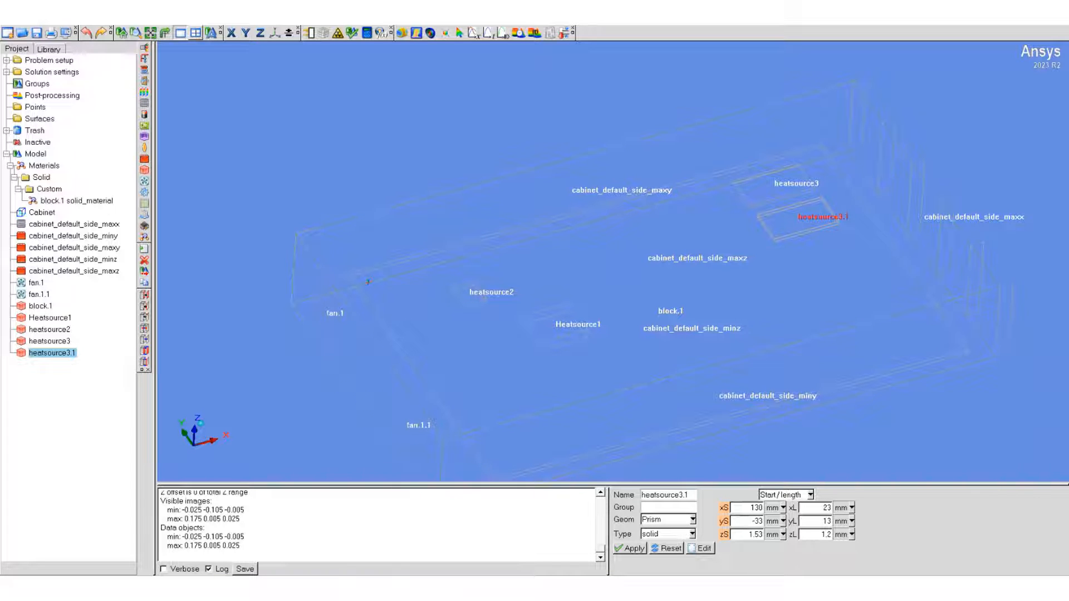
- Copy heatsource3 and heatsource3.1 together once, translated by a Y offset of -43 mm
click(56, 341)
ctrl+click(60, 354)
right_click(59, 354)
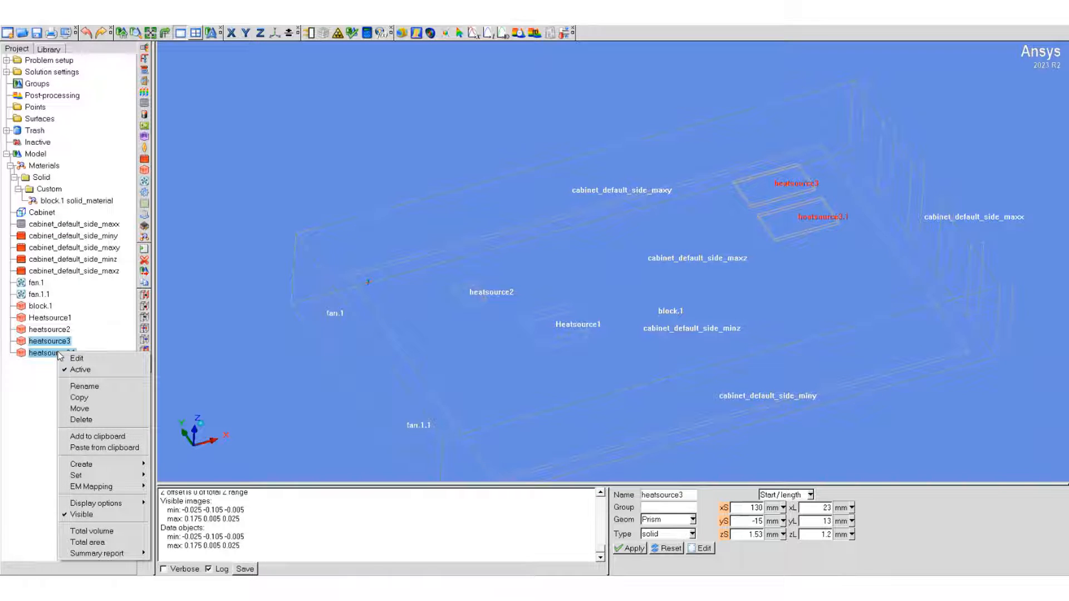
click(83, 397)
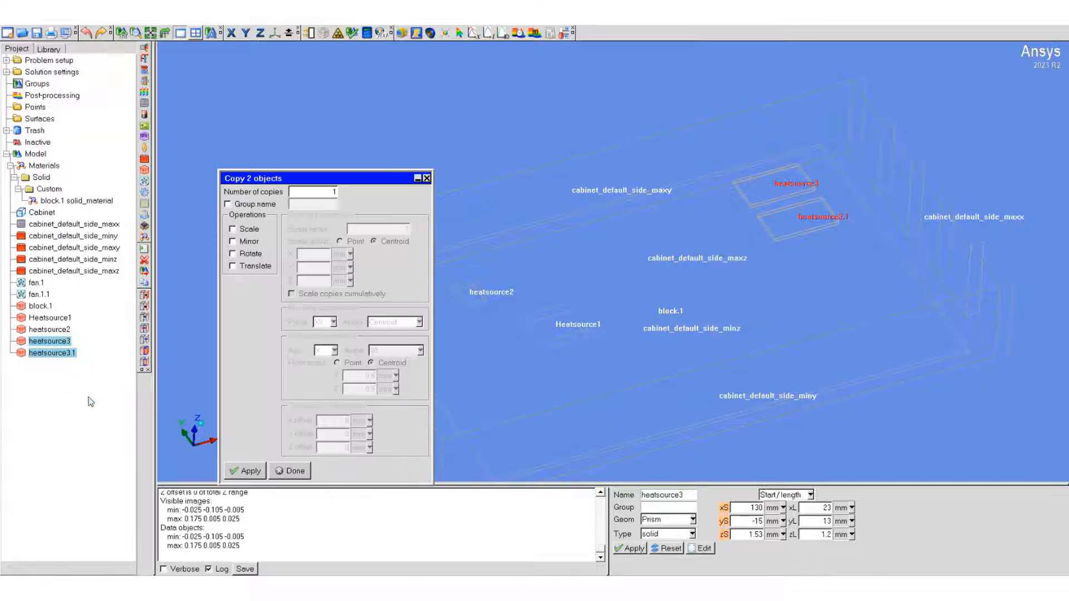
click(233, 265)
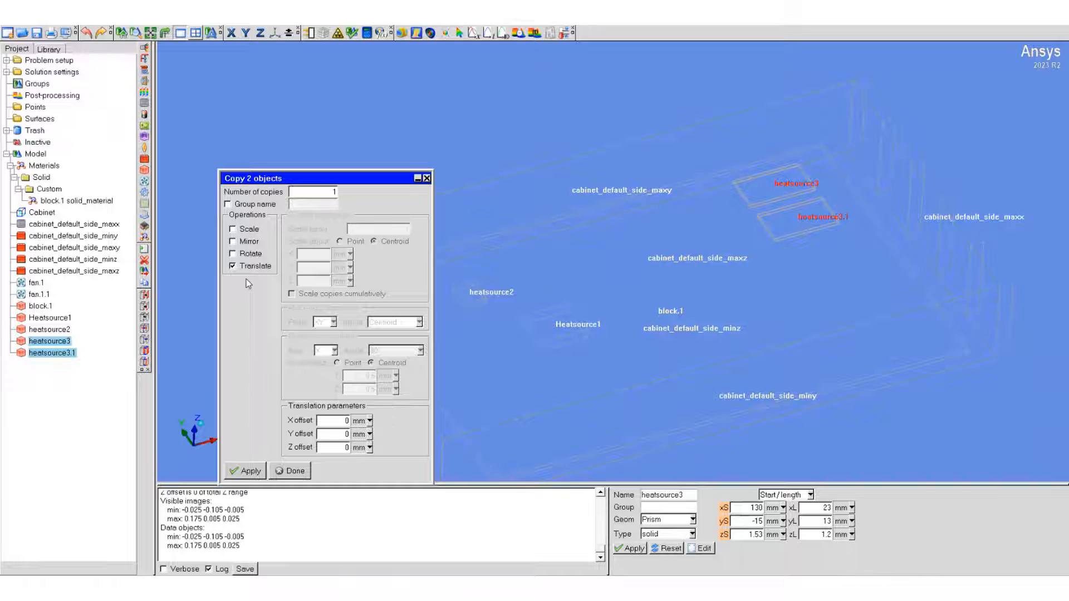
double_click(347, 435)
text(-43)
click(250, 471)
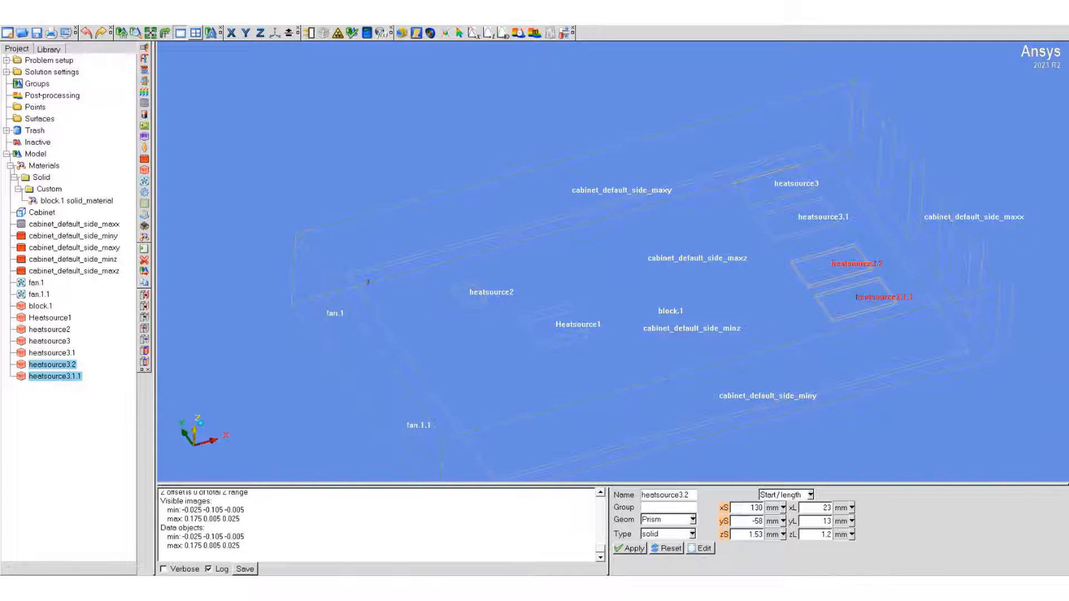
- Create a new block and name it networkblock
click(144, 170)
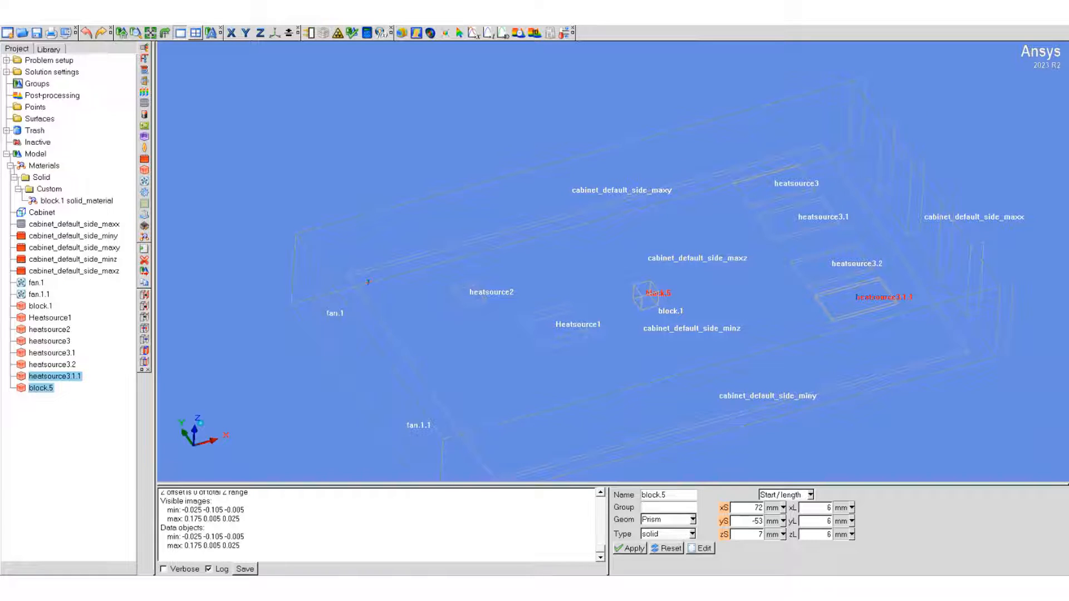
click(46, 393)
double_click(45, 390)
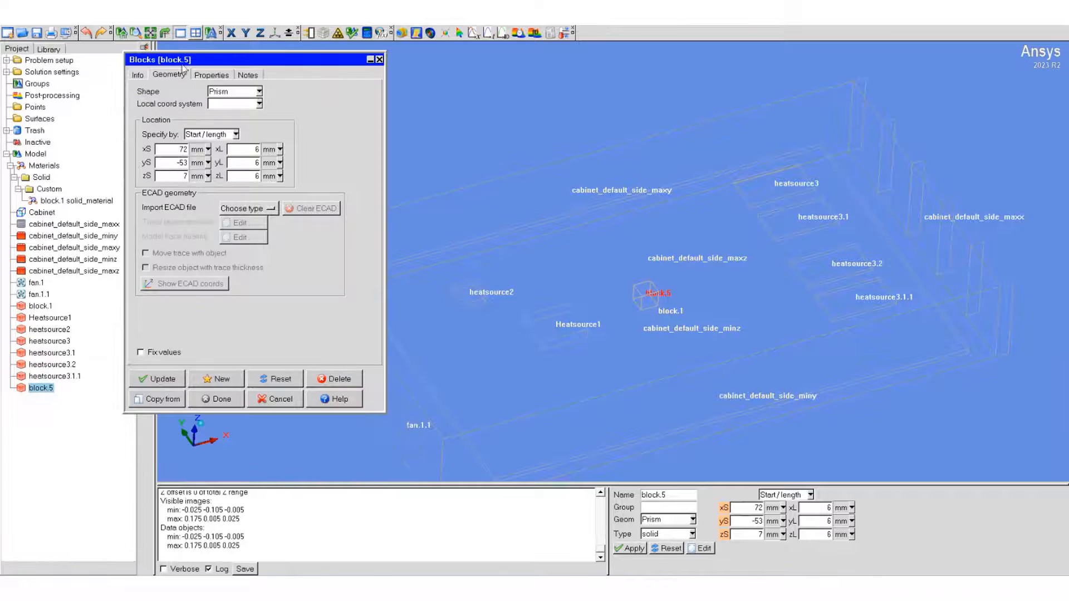
click(138, 74)
drag(192, 92, 167, 91)
text(net)
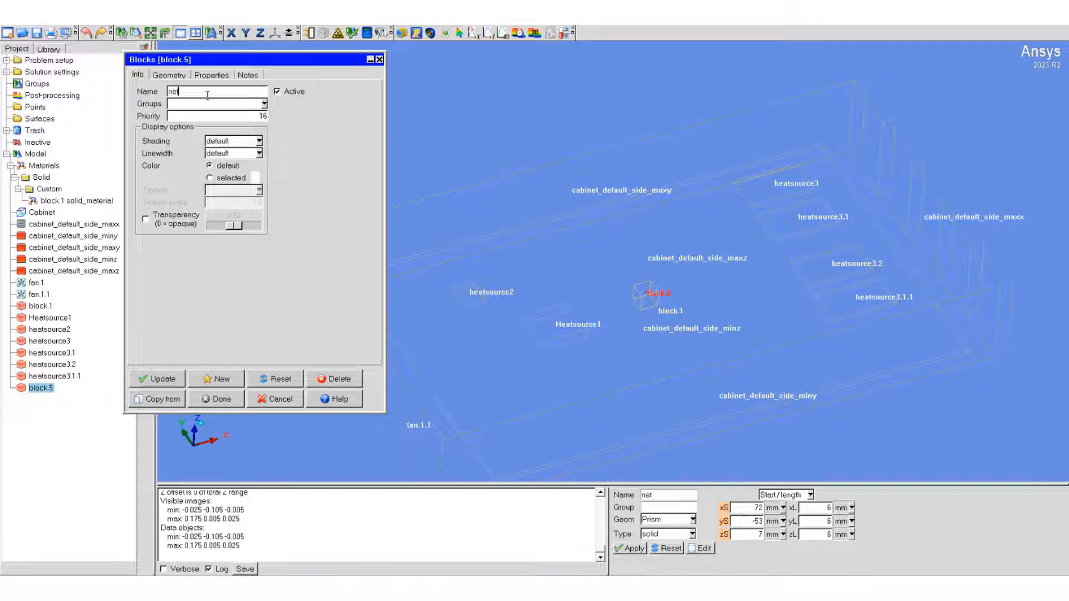
text(workblock)
- Set networkblock's start coordinates to X 74 mm, Y -96.5 mm and Z 1.53 mm
click(169, 75)
click(174, 148)
drag(174, 148, 198, 151)
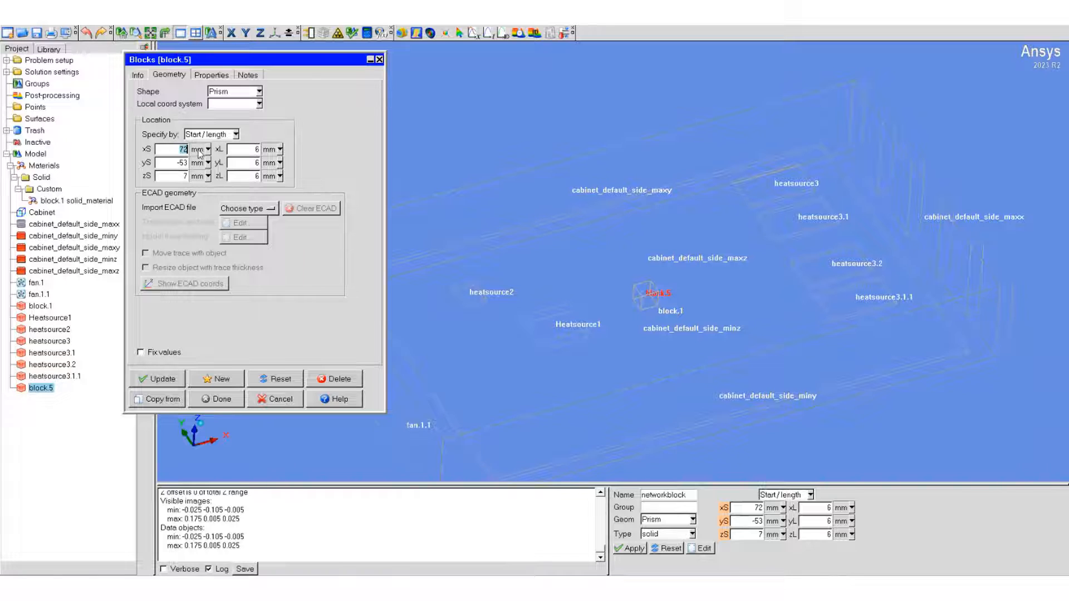
text(74)
key(Tab)
text(96.5)
key(BackSpace)
key(BackSpace)
key(BackSpace)
key(BackSpace)
text(-96.5)
key(Tab)
text(1.53)
- Set networkblock's lengths to 35.5 mm in X, 28.8 mm in Y and 2.5 mm in Z
key(Tab)
text(35.5)
key(Tab)
text(28.8)
key(Tab)
text(2.5)
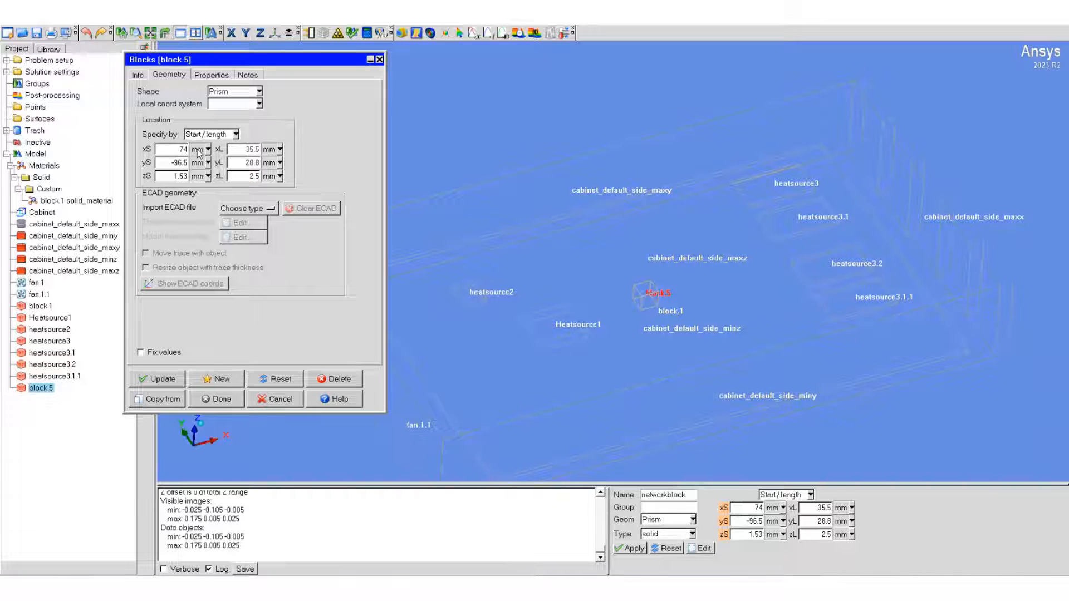
- Make networkblock a Network type block with its board side at Min Z
click(214, 75)
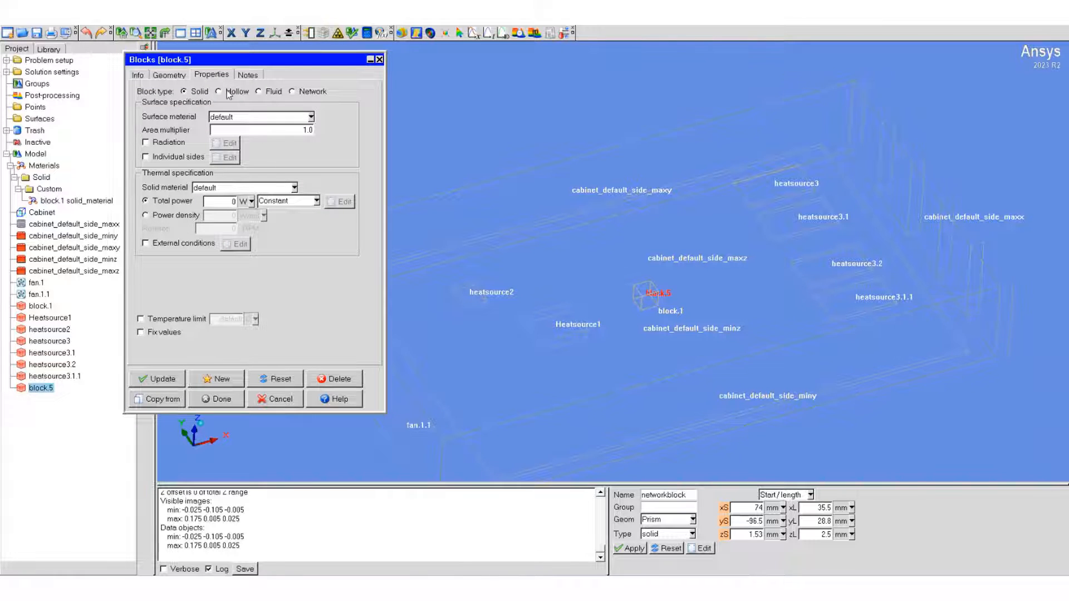
click(293, 92)
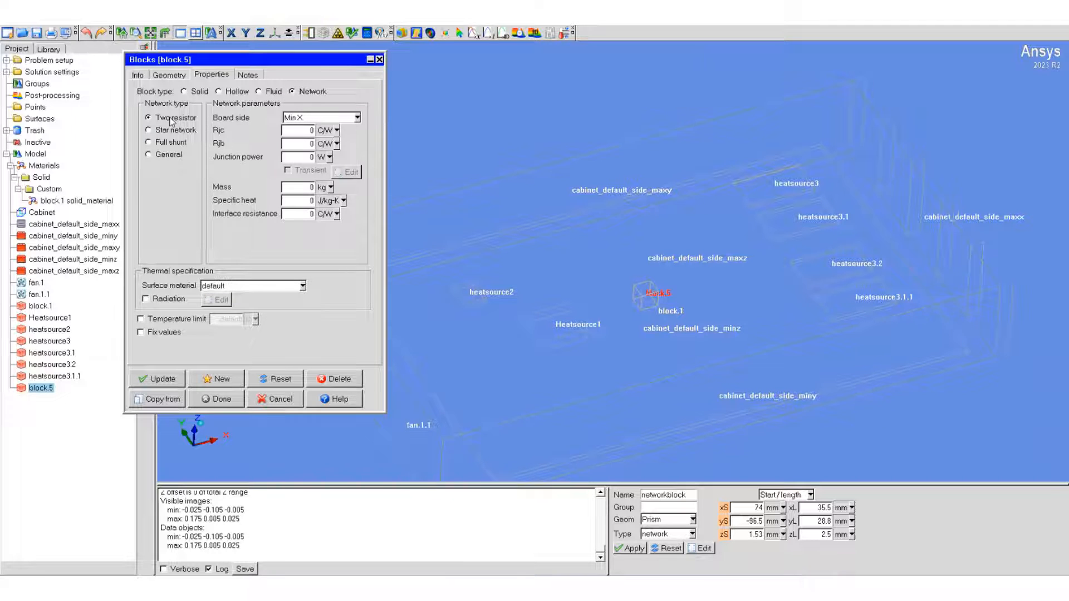
click(357, 117)
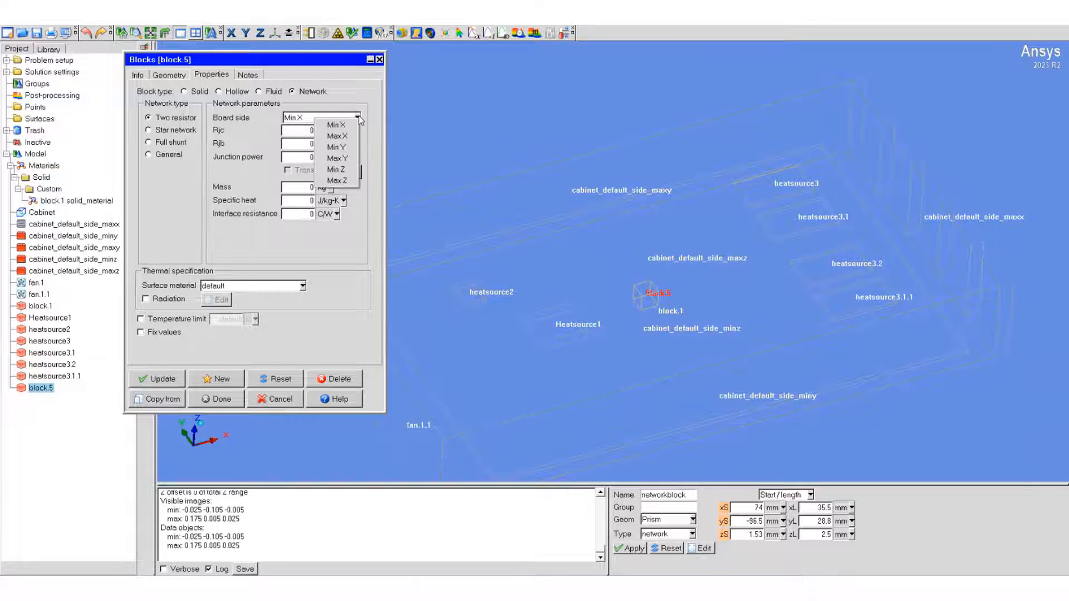
click(345, 170)
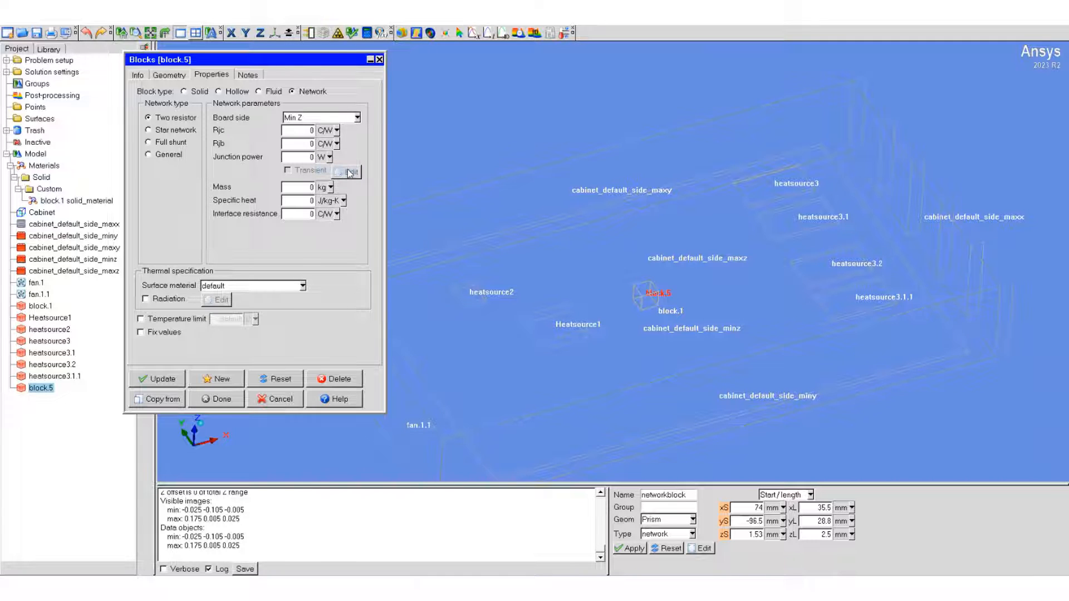
- Give networkblock an Rjc of 1.5 C/W, an Rjb of 3.5 C/W and a junction power of 2 W, and finish the block
double_click(312, 130)
text(1.5)
click(310, 143)
text(3.5)
click(310, 157)
text(2.)
click(222, 398)
drag(577, 318, 554, 324)
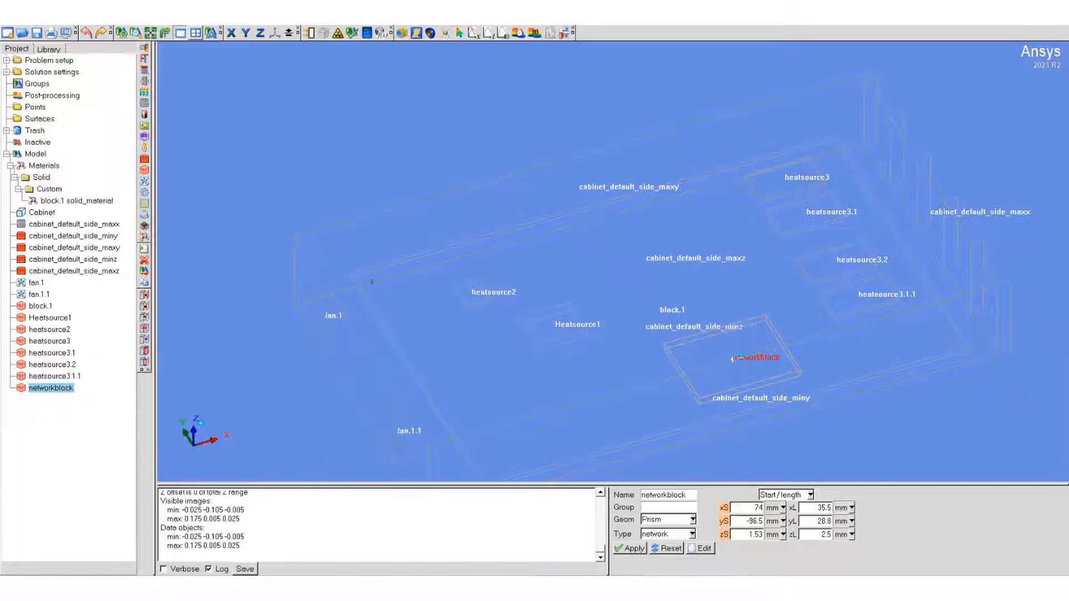
- Create another block and name it networkblock2
click(144, 170)
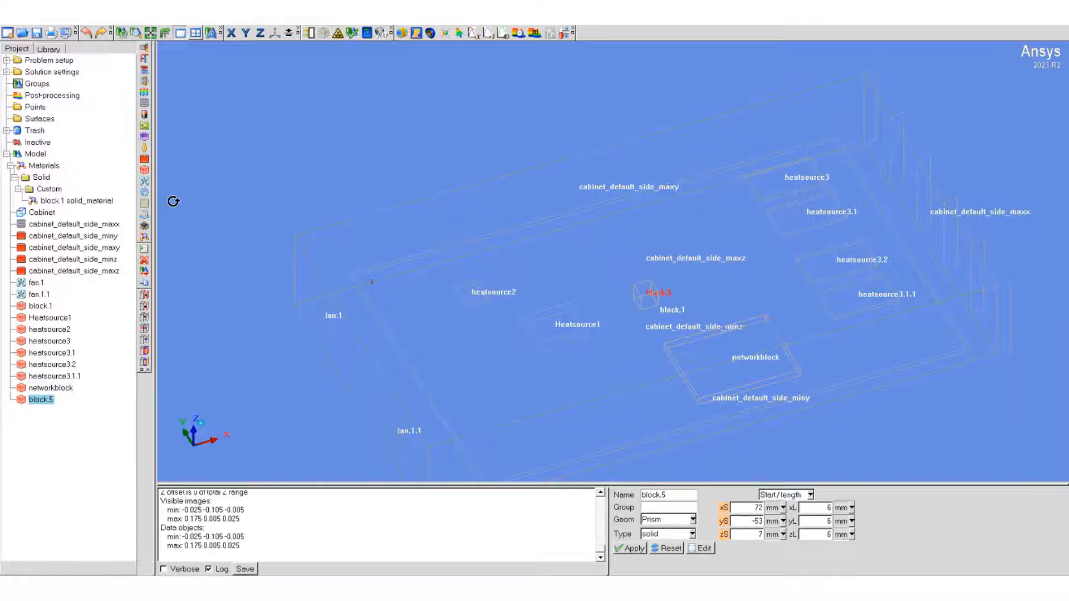
right_click(39, 401)
click(55, 196)
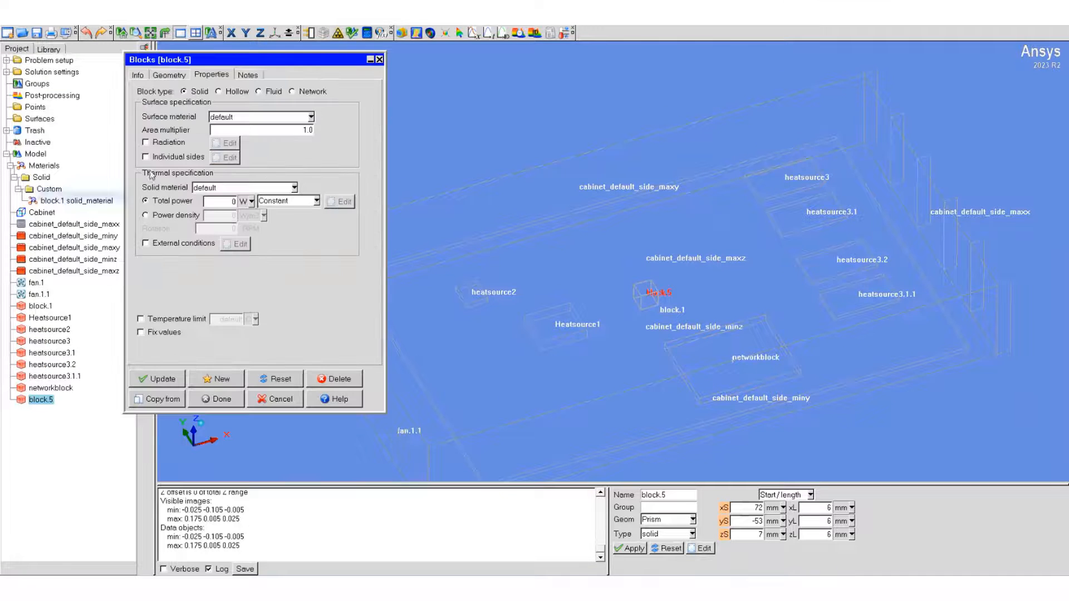
click(137, 74)
drag(195, 92, 152, 96)
text(n)
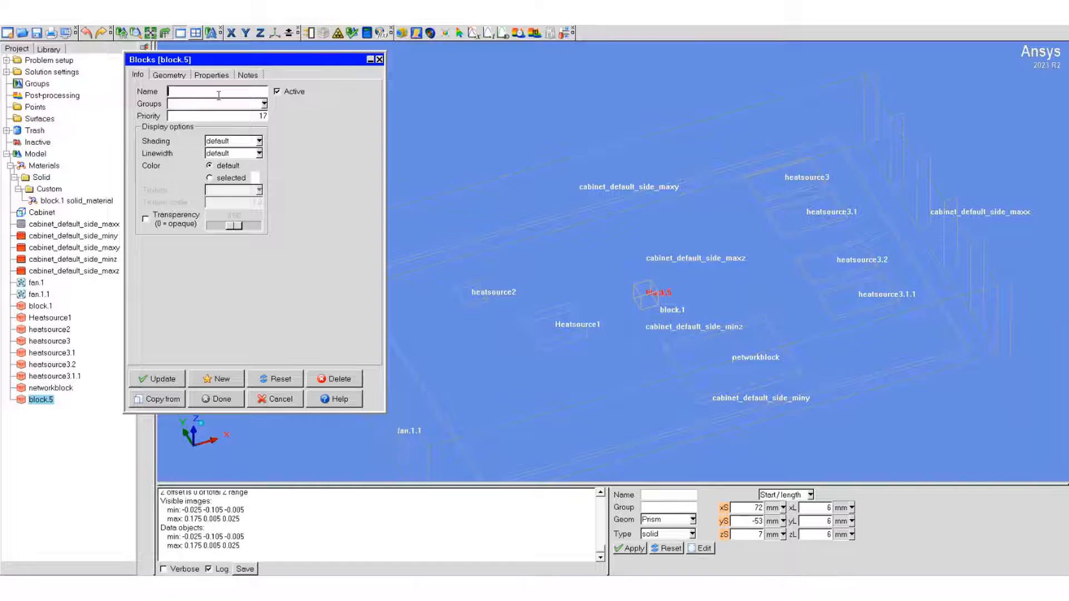
text(etworkblock2)
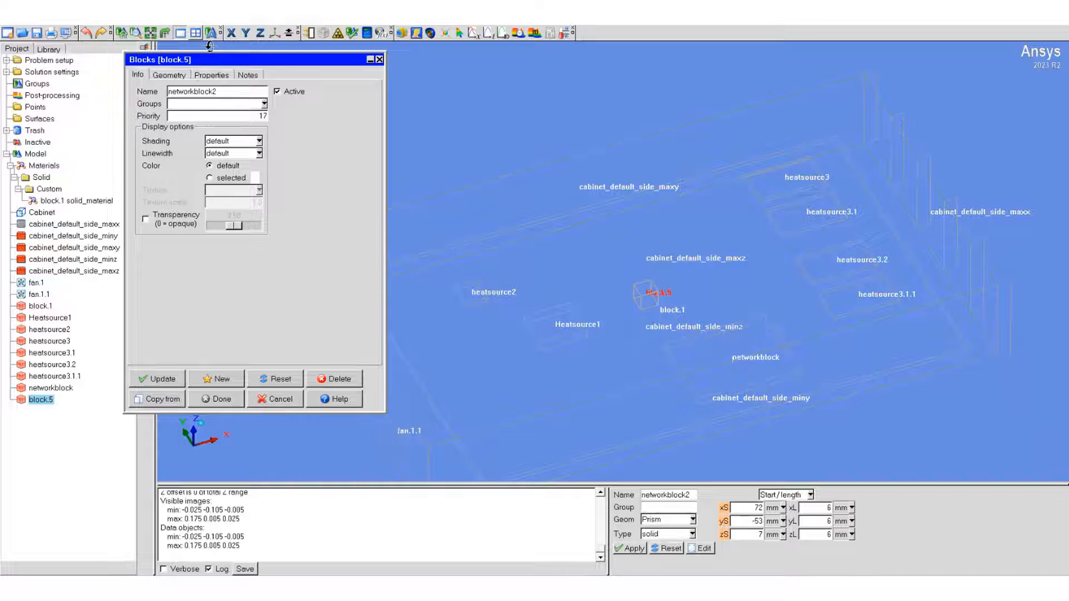
- Set networkblock2's start coordinates to X 74 mm, Y -57 mm and Z 1.53 mm
click(169, 75)
double_click(182, 149)
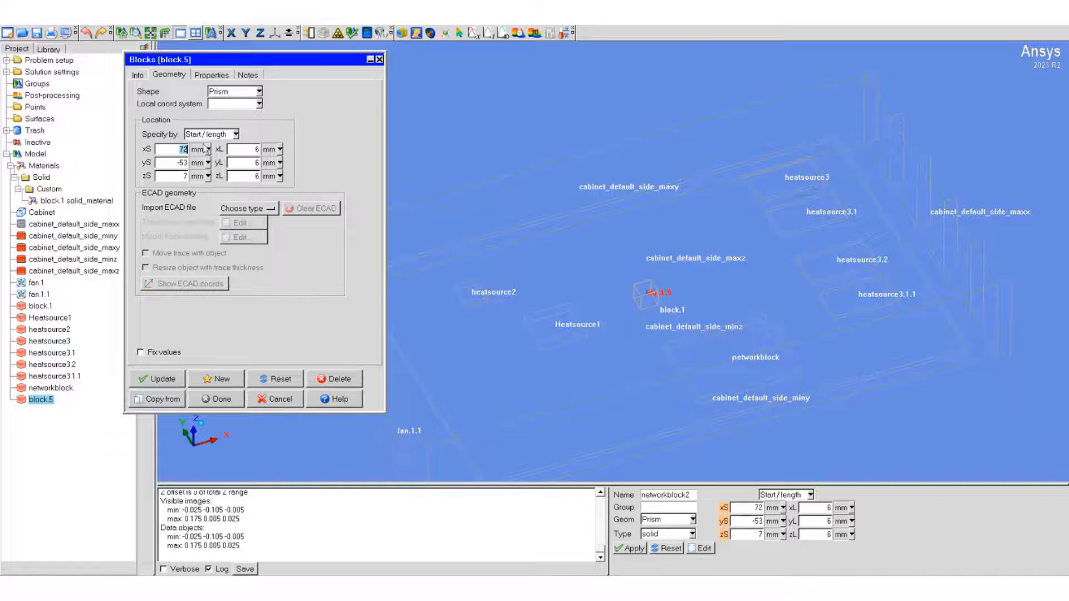
text(74)
key(Tab)
text(-57)
key(Tab)
text(1.53)
- Set networkblock2's lengths to 37.5 mm in X, 37.5 mm in Y and 2.5 mm in Z
key(Tab)
text(37.5)
key(Tab)
text(37.5)
key(Tab)
text(2.5)
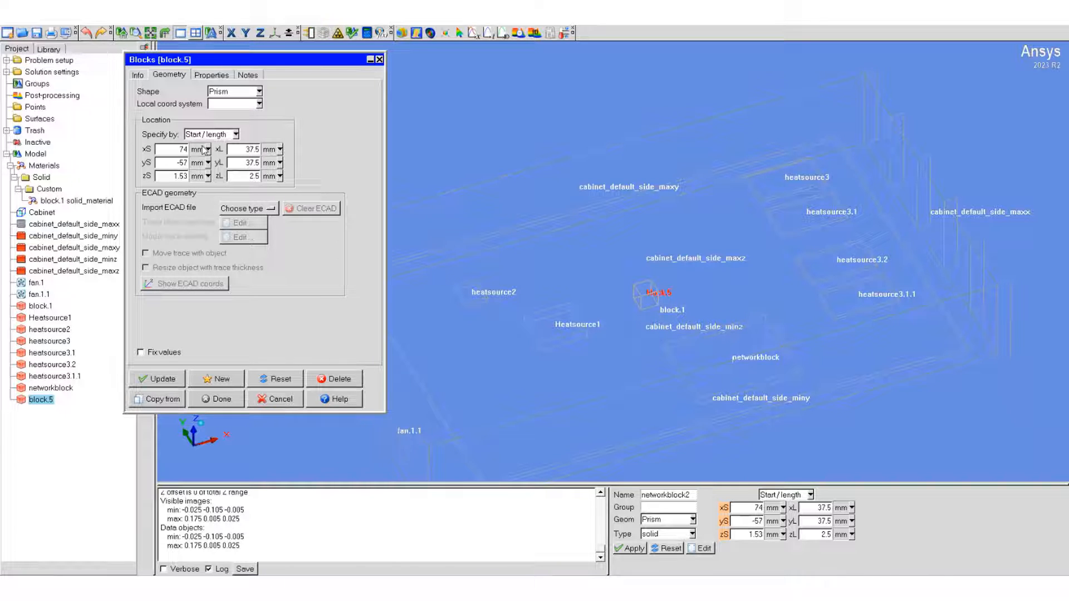
- Make networkblock2 a Network type block with its board side at Min Z
click(210, 75)
click(294, 92)
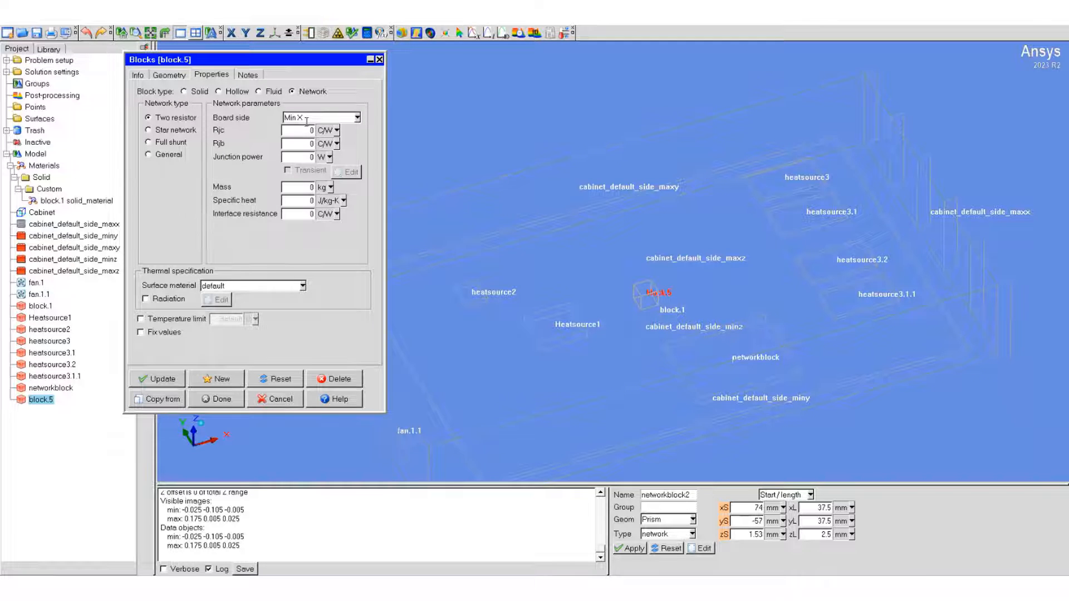
click(356, 117)
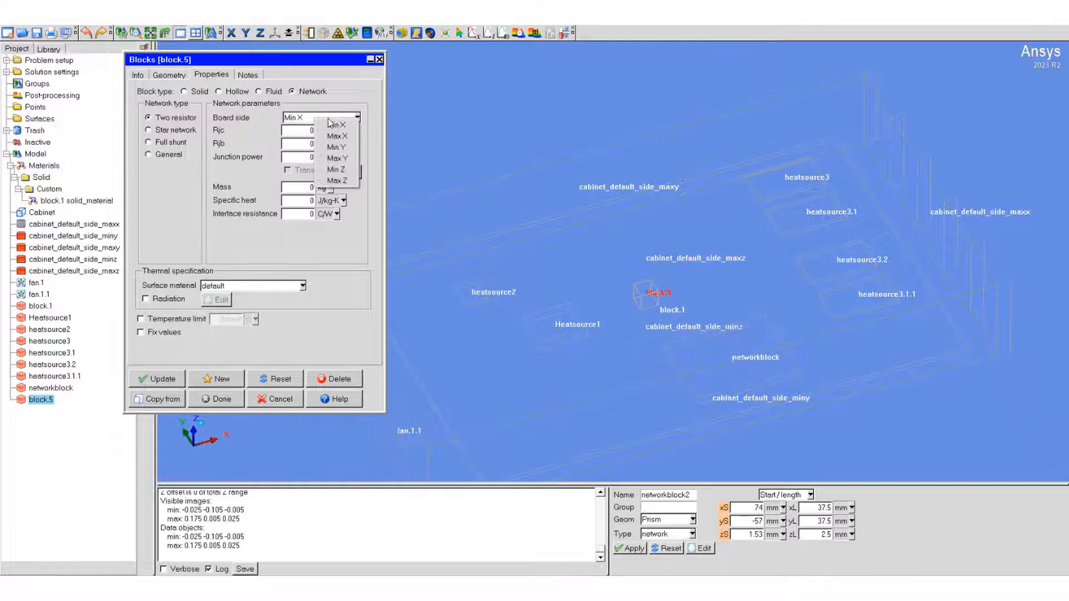
click(335, 170)
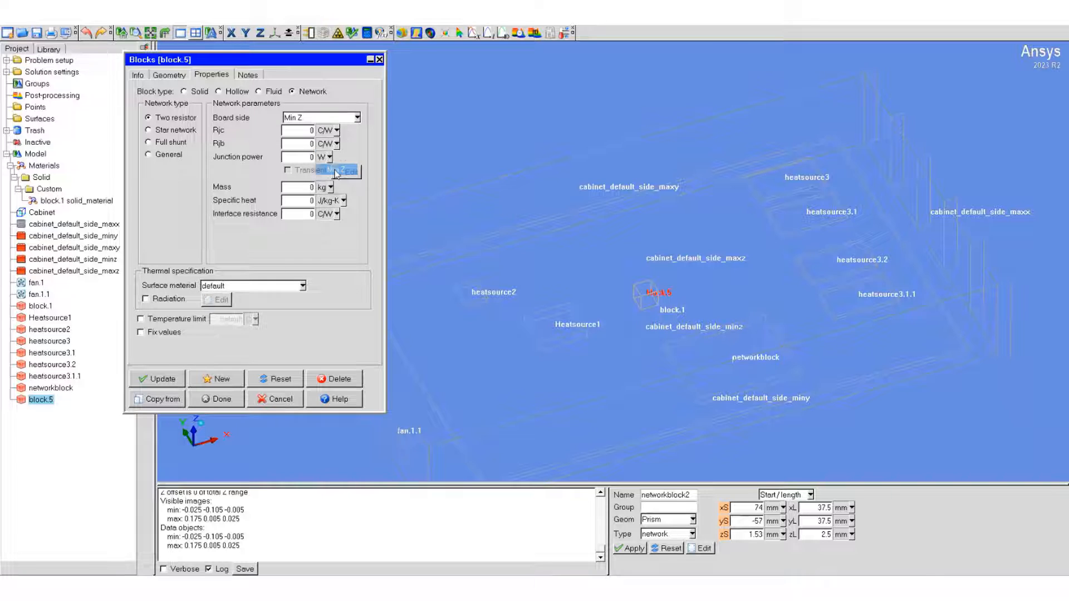
- Give networkblock2 an Rjc of 1.2 C/W, an Rjb of 4 C/W and a junction power of 54 W, and finish the block
double_click(299, 134)
text(1.2)
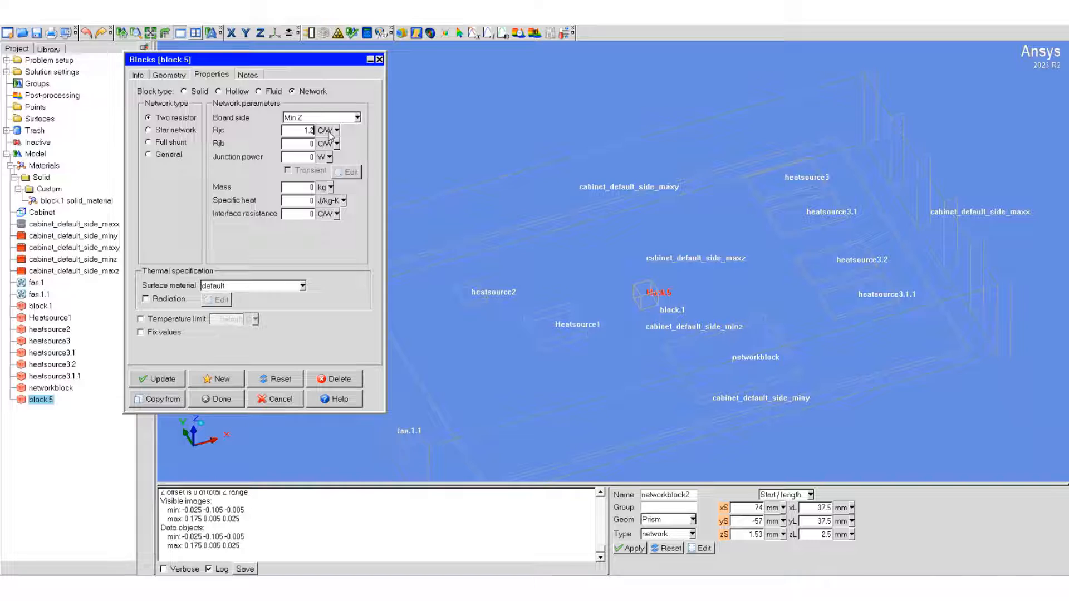
key(Tab)
text(4)
key(Tab)
text(54)
click(215, 399)
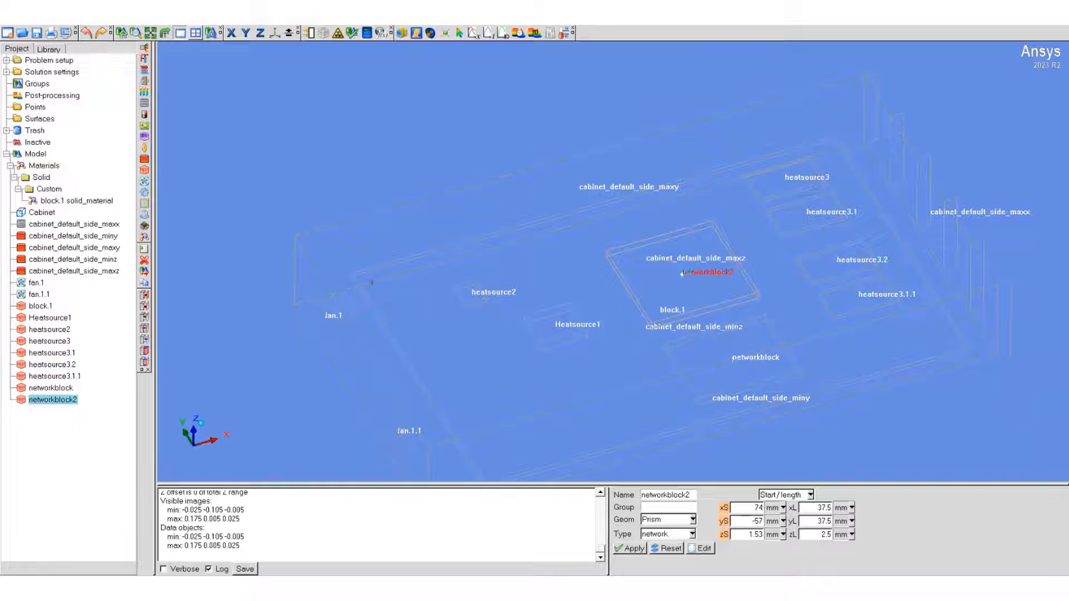
- Add three note lines to networkblock2: "Manufacturer: ACME", "Part number A1" and "54 W Die", and finish the block
double_click(67, 404)
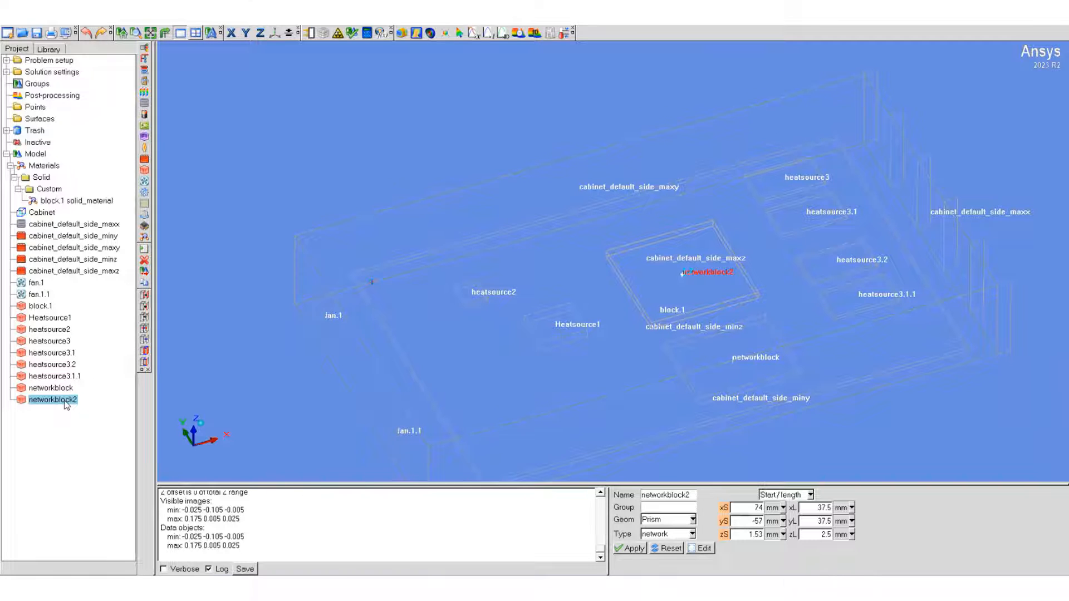
click(257, 76)
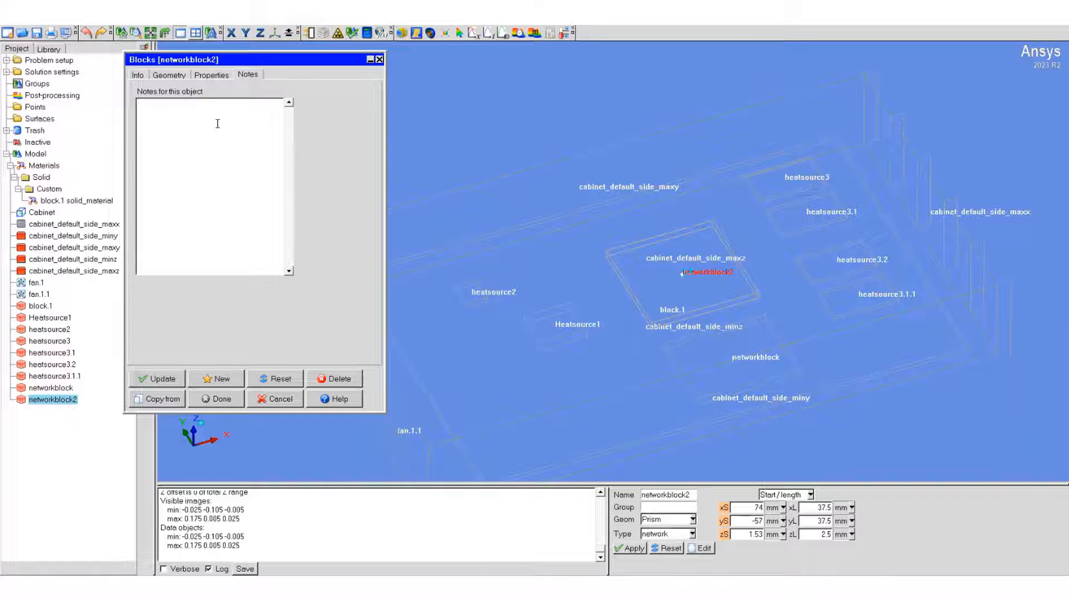
text(Me)
text(nu)
text(fac)
text(turer)
text(: A)
text(CM)
text(E)
key(Return)
text(Part number A1)
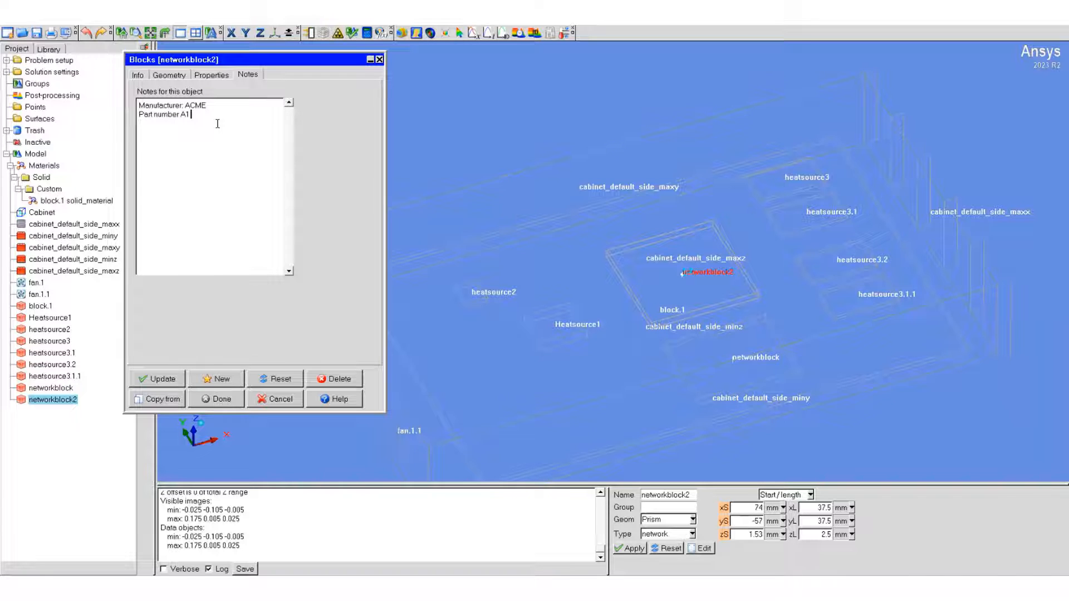
key(Return)
text(54 W Die)
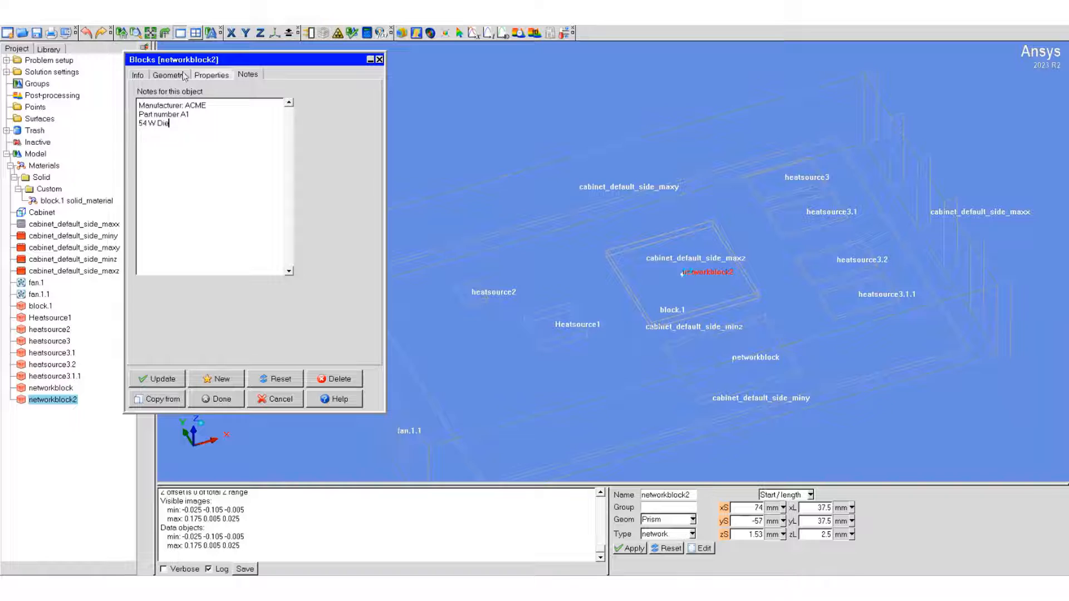
click(216, 400)
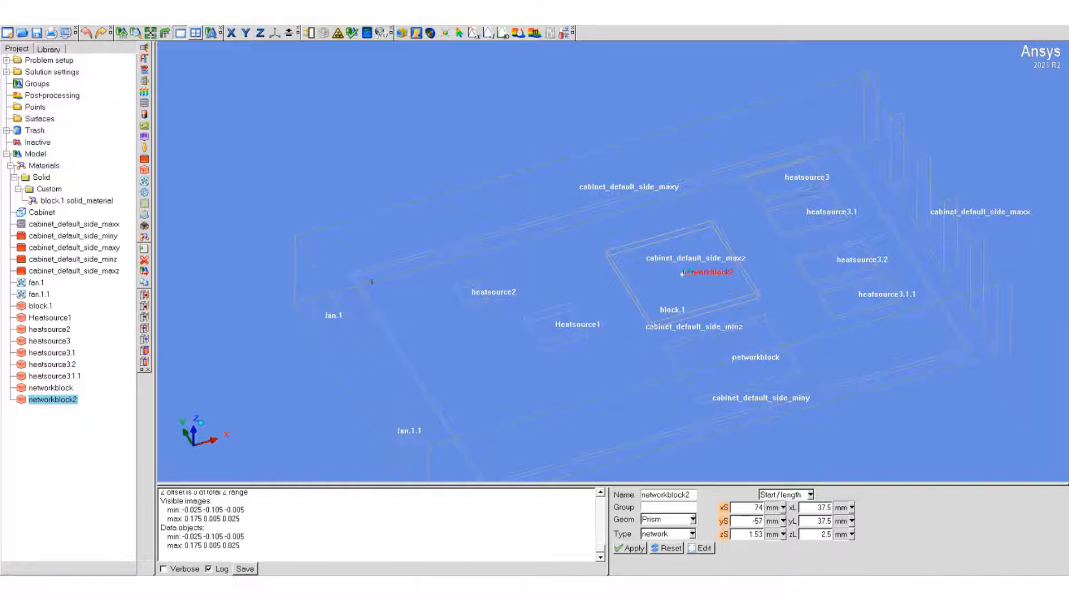
- Create a heat sink with its base in the X-Y plane and its location specified by Start/end
click(143, 216)
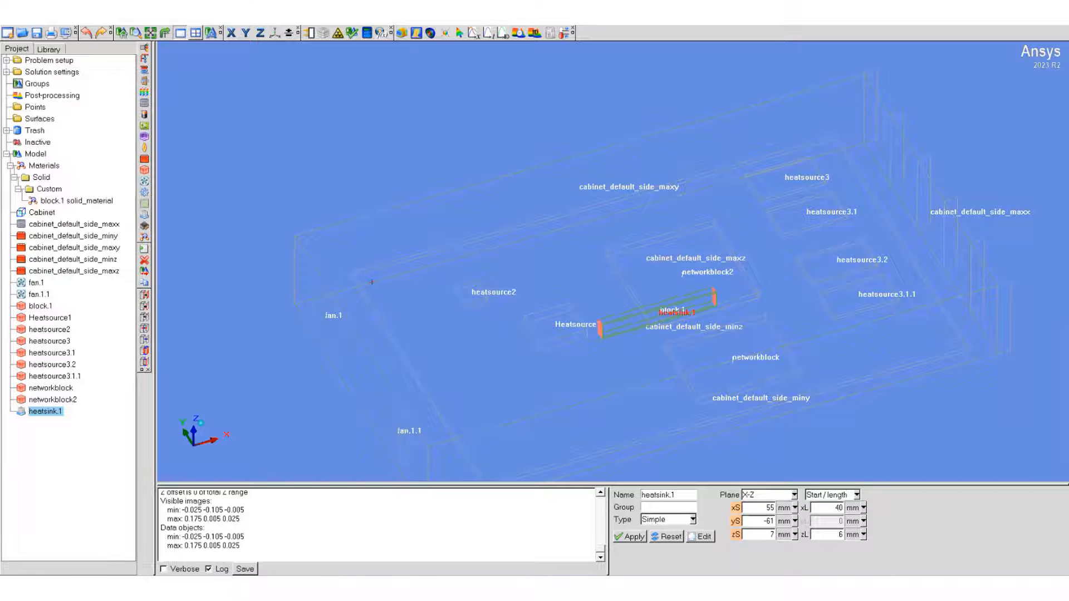
double_click(45, 412)
drag(868, 266, 103, 103)
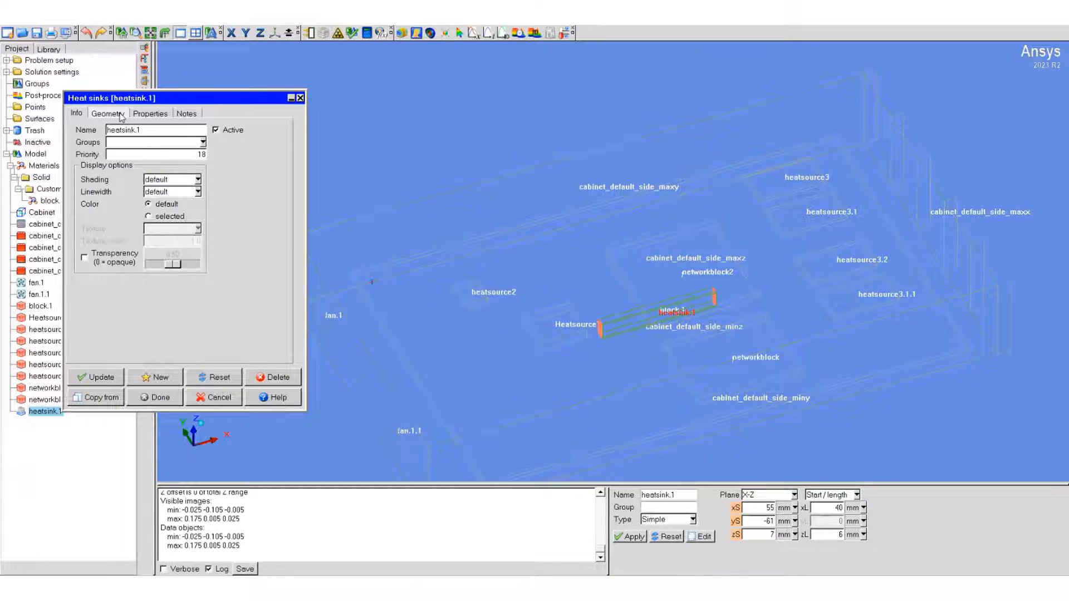
click(119, 115)
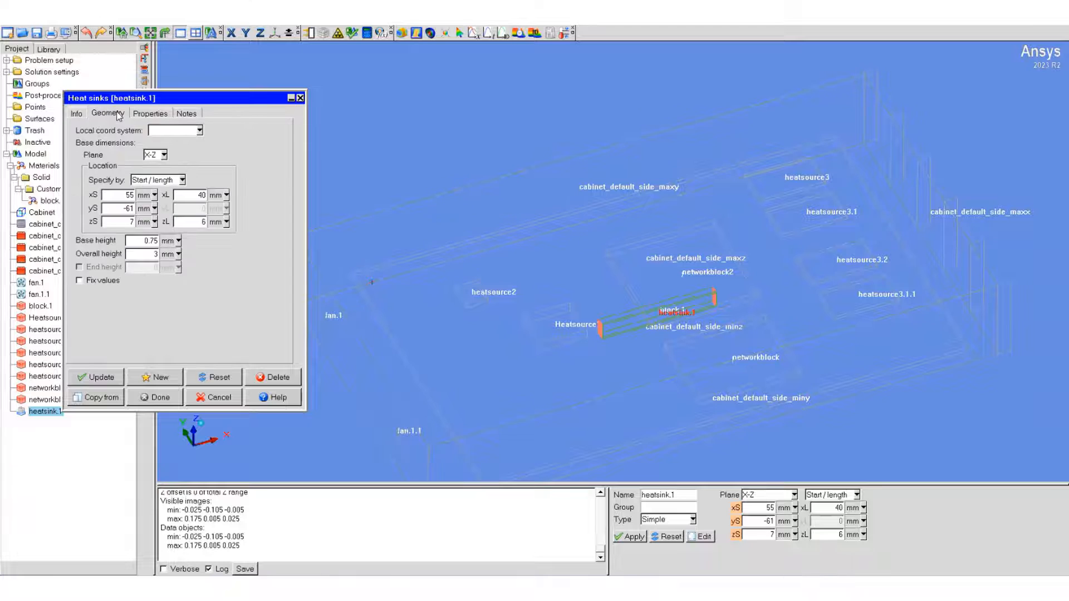
click(164, 156)
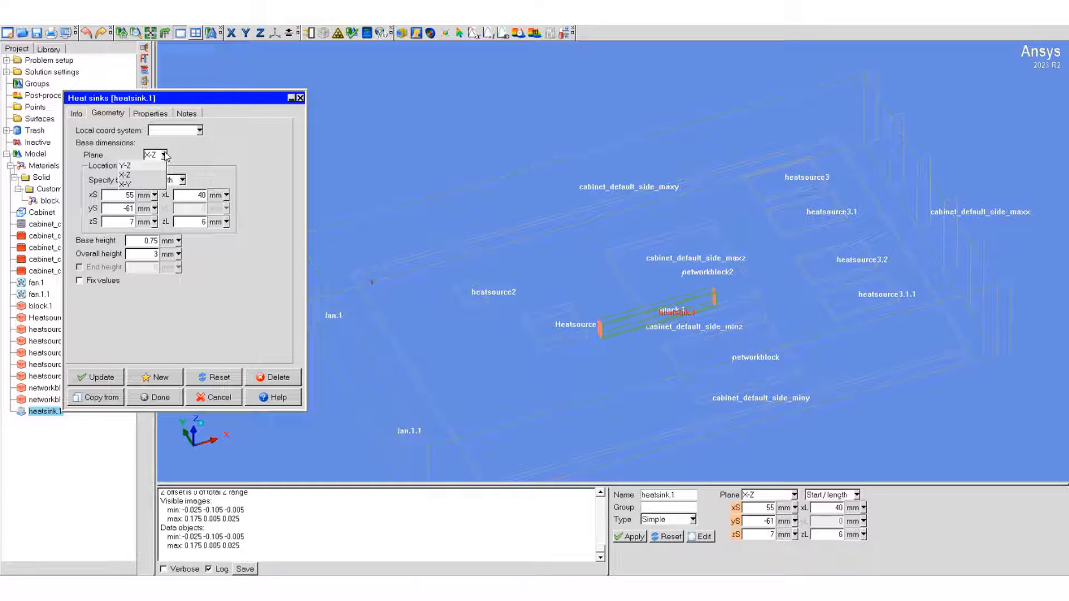
click(125, 184)
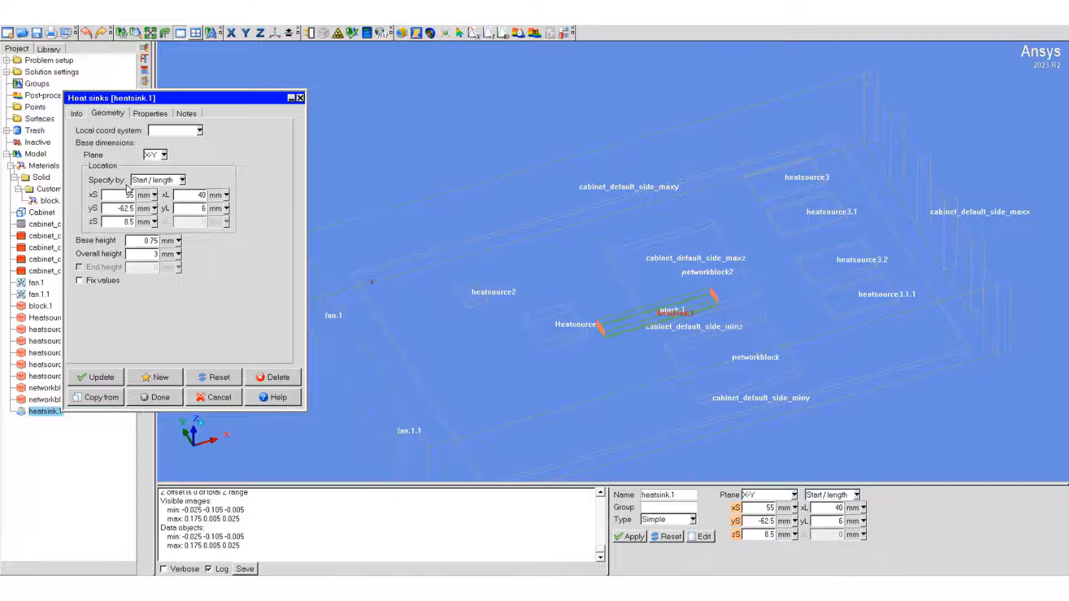
click(182, 180)
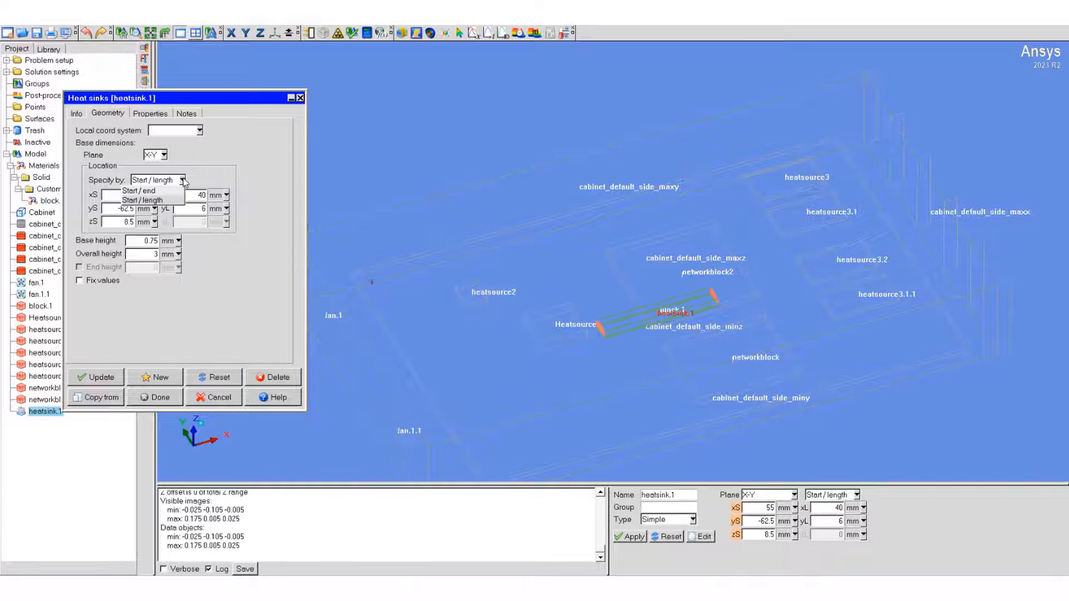
click(156, 194)
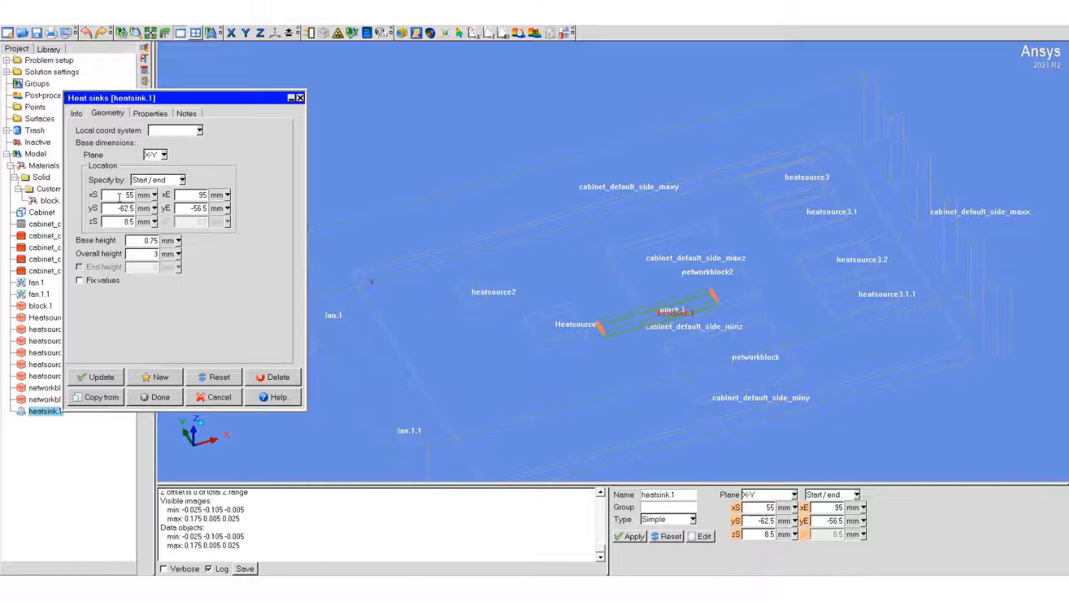
- Set the heat sink's base height to 2 mm and open its overall height for editing
drag(113, 208, 150, 210)
click(145, 241)
text(2)
click(139, 253)
drag(140, 254, 177, 257)
- Set the heat sink's flow direction to X and finish it, allowing heatsink.1 to remain outside the cabinet
click(159, 114)
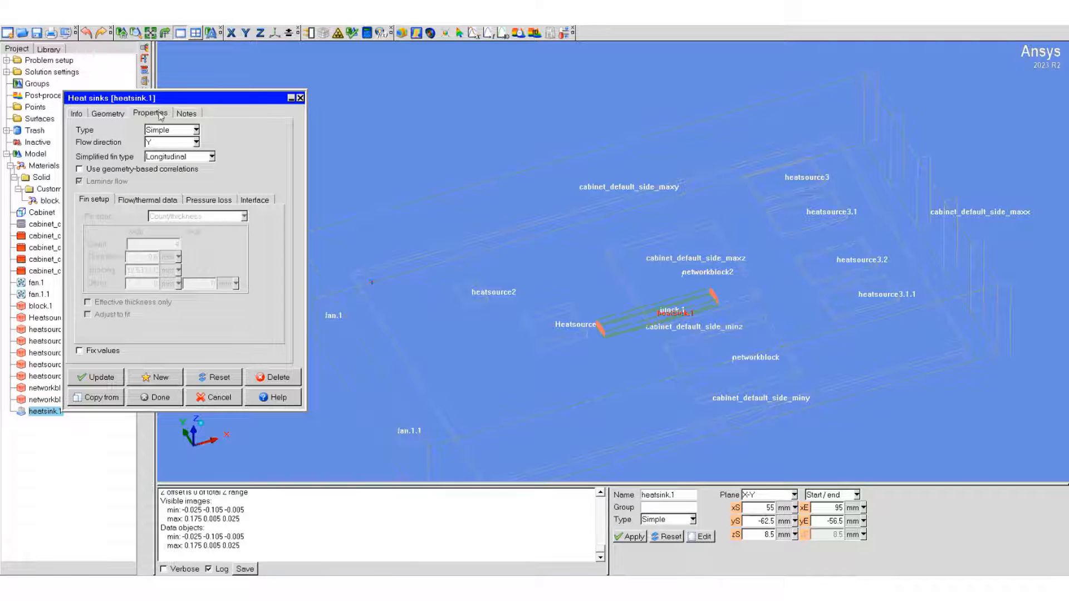
click(195, 142)
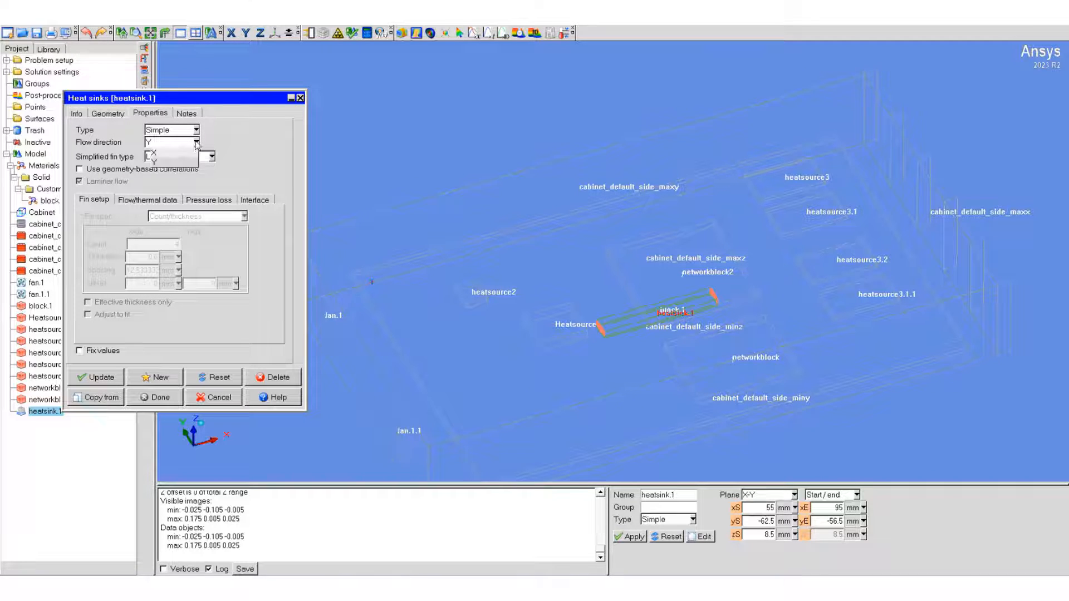
click(160, 154)
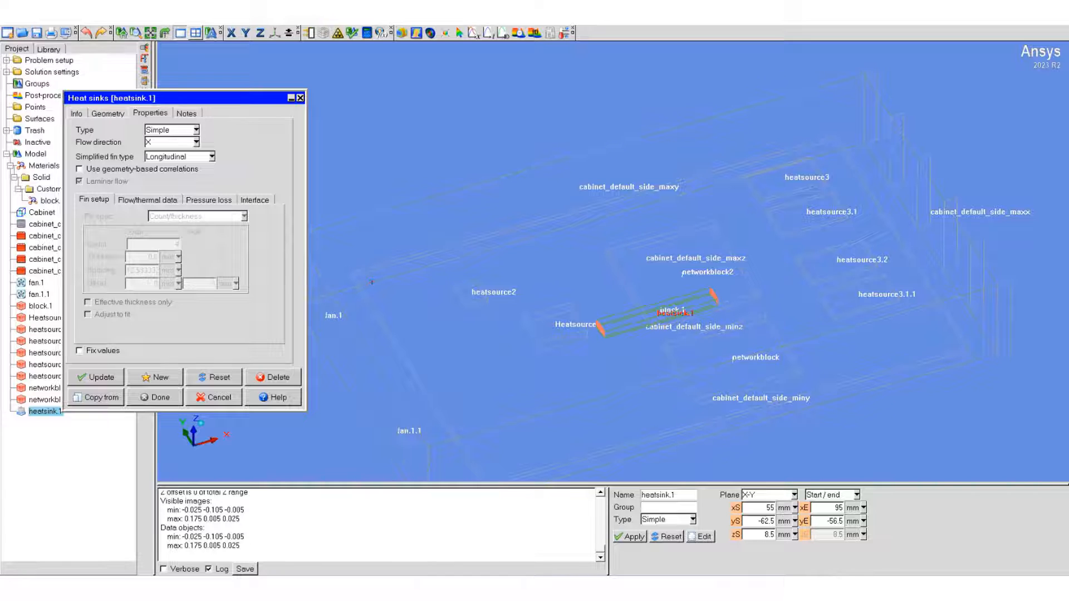
click(155, 400)
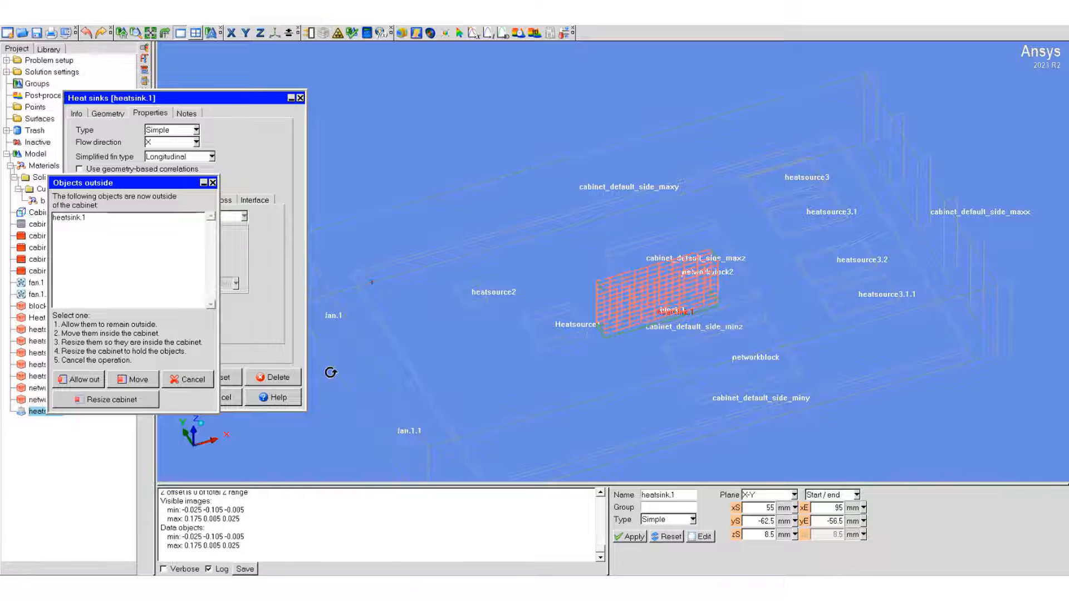
drag(716, 345, 259, 229)
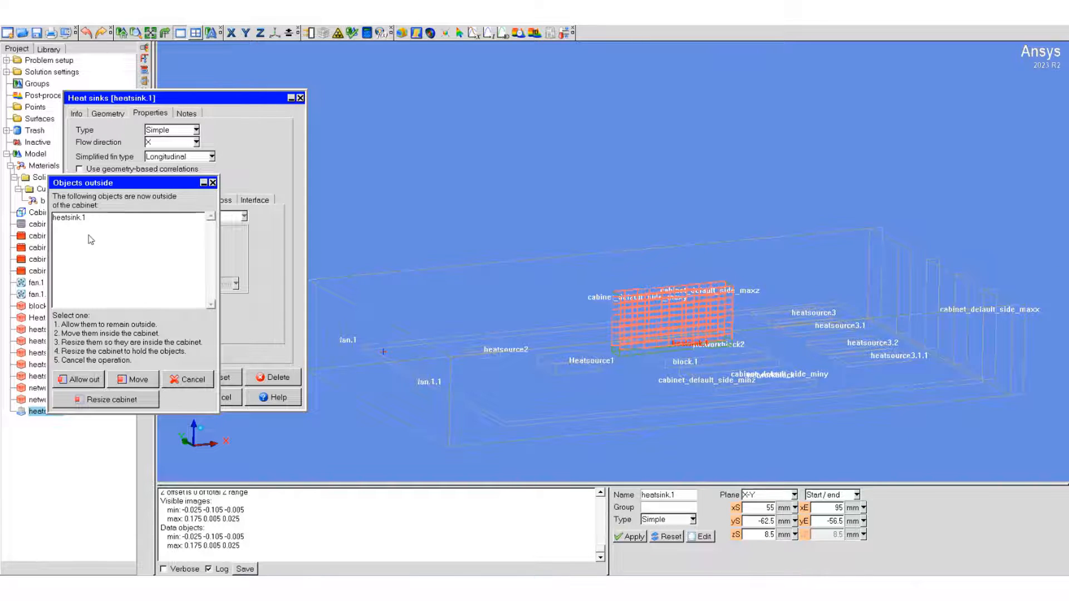
click(78, 218)
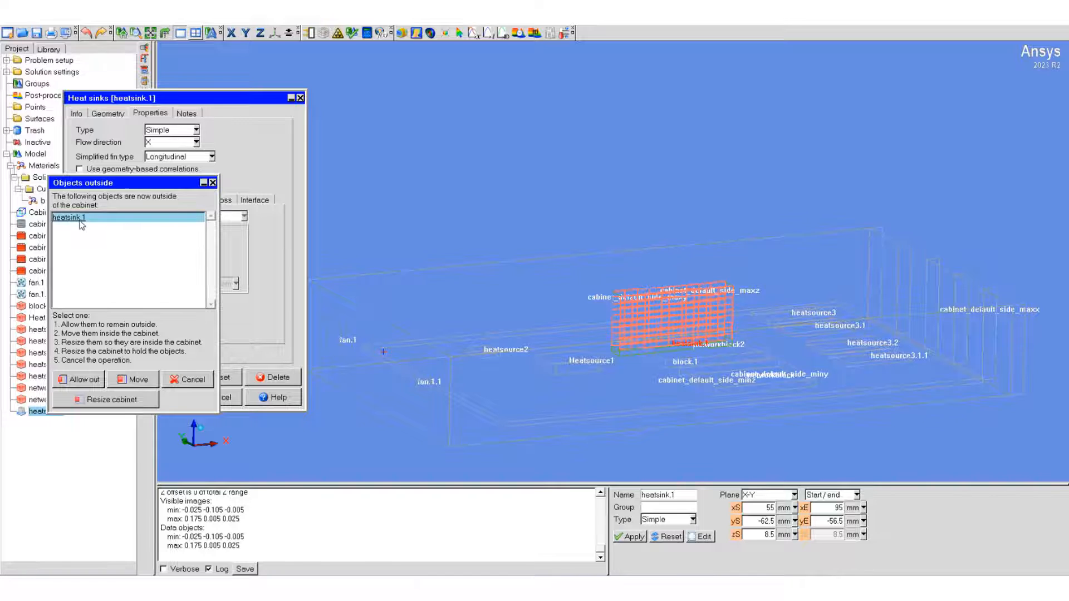
click(82, 381)
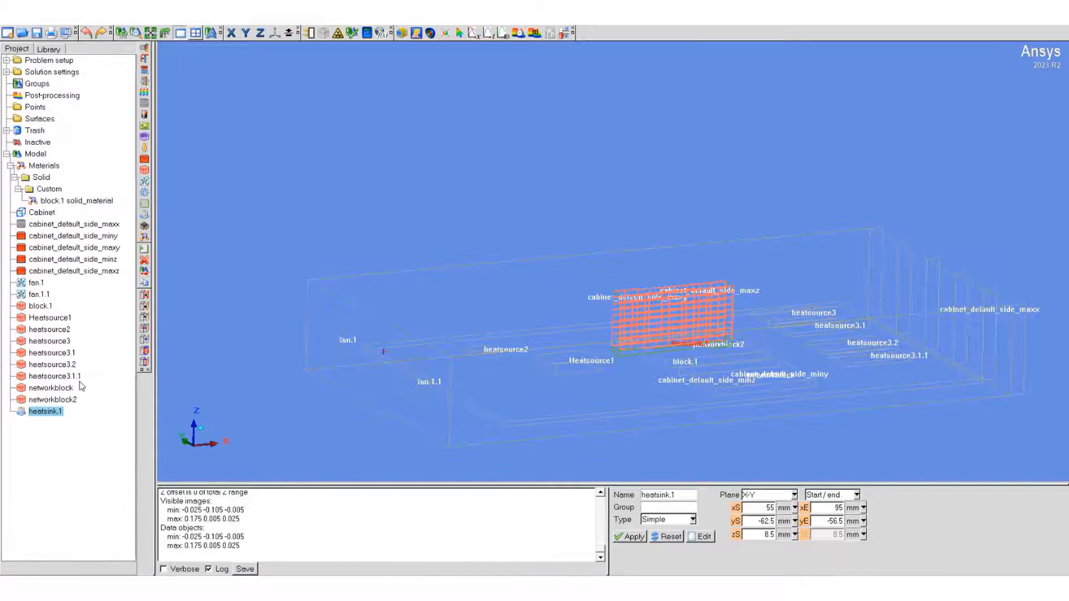
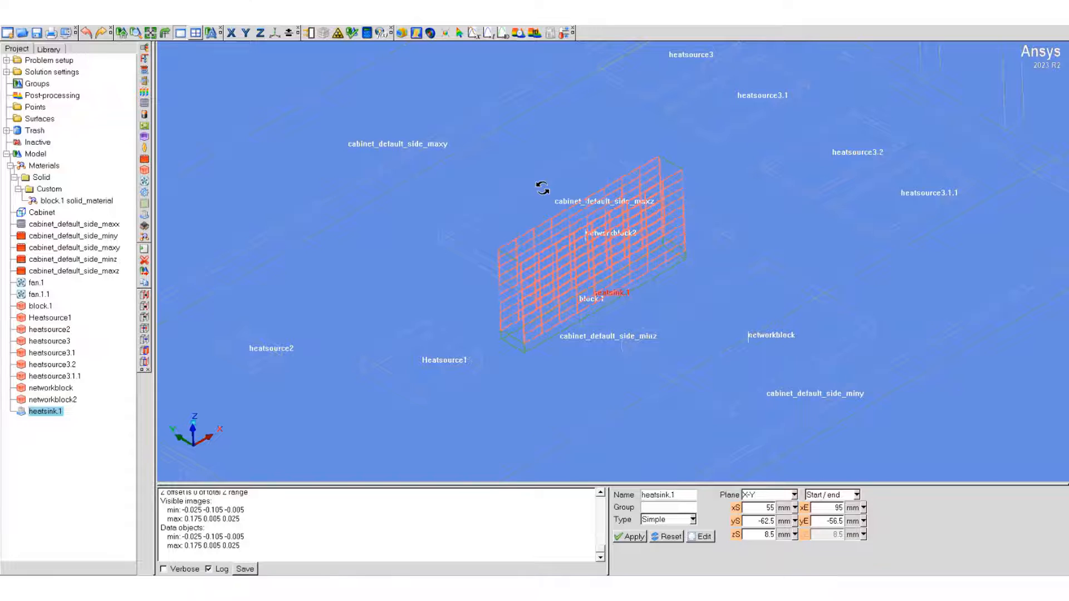
- Align the heat sink's start Z with the top of networkblock2 at 4.03 mm
drag(542, 188, 528, 196)
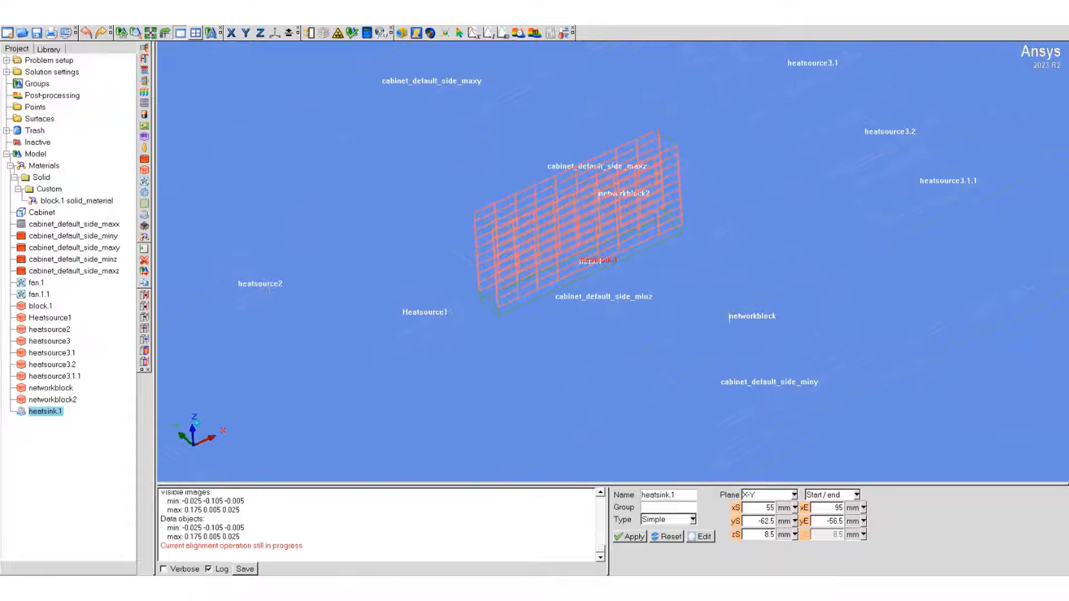
click(736, 535)
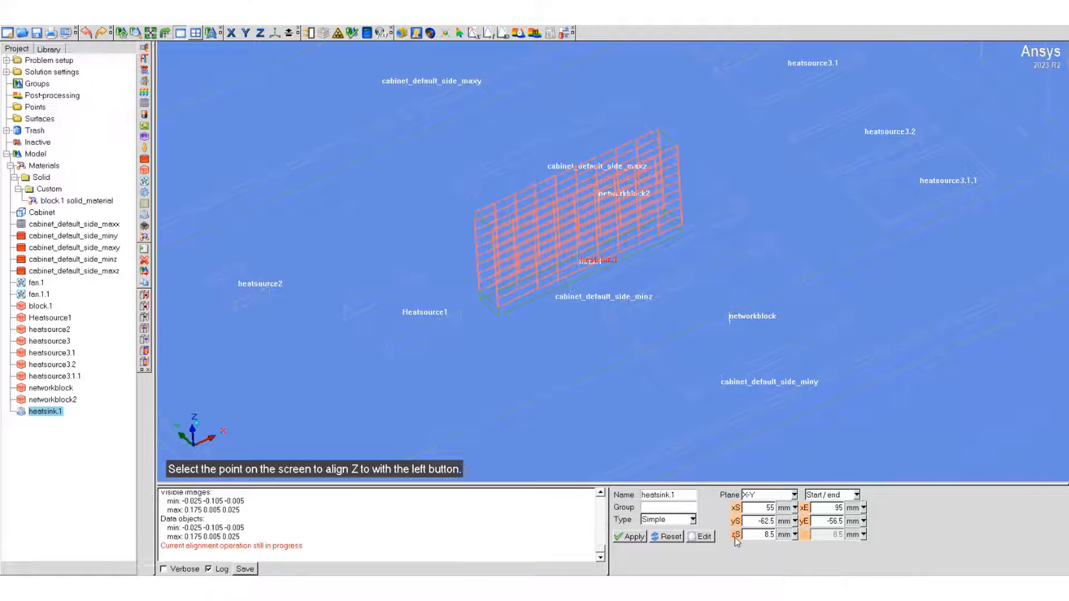
click(506, 173)
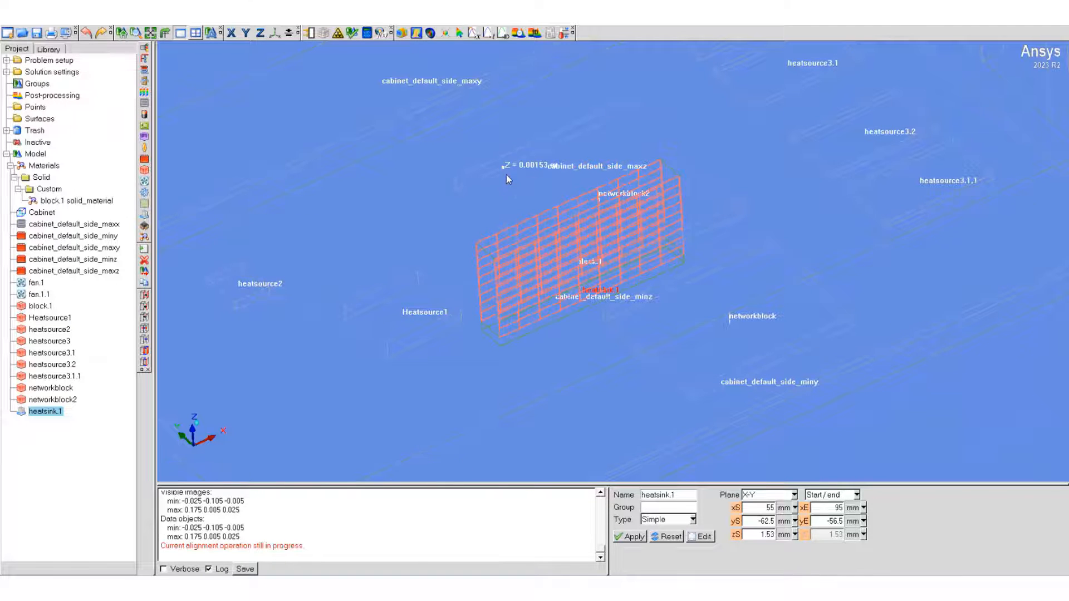
drag(590, 306, 639, 286)
click(478, 195)
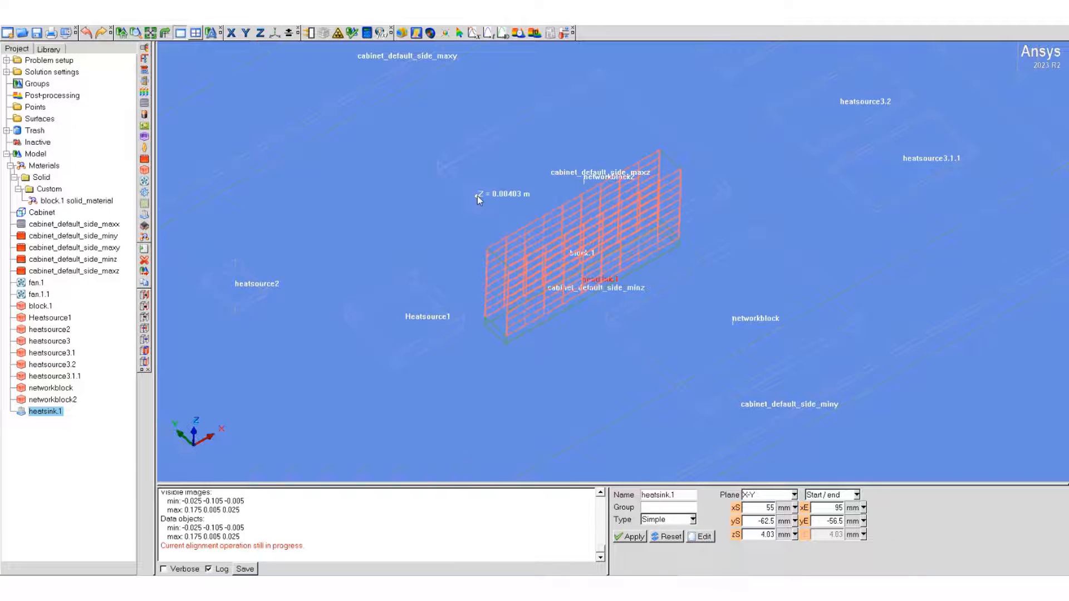
- Align the heat sink's X extents with the side edges of networkblock2, starting at 111.5 mm and ending at 74 mm
drag(708, 298, 585, 267)
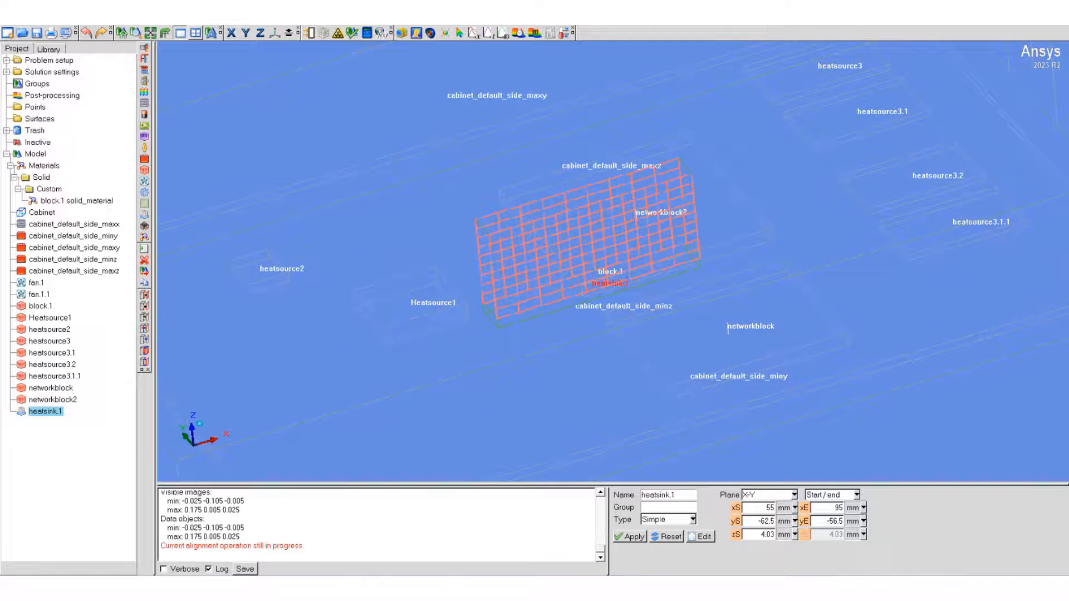
drag(609, 339, 626, 418)
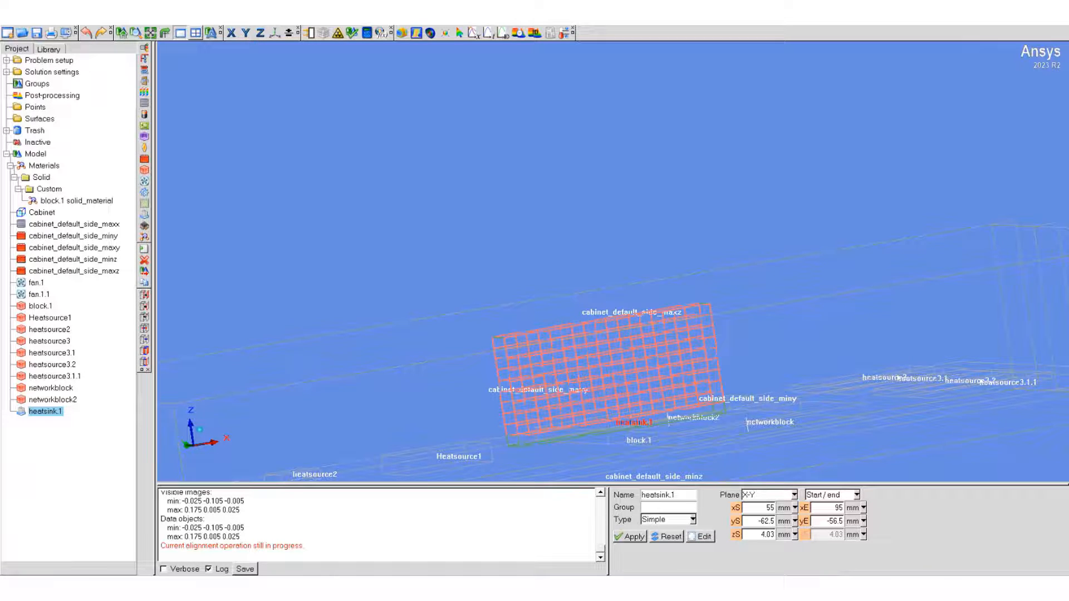
key(shift+z)
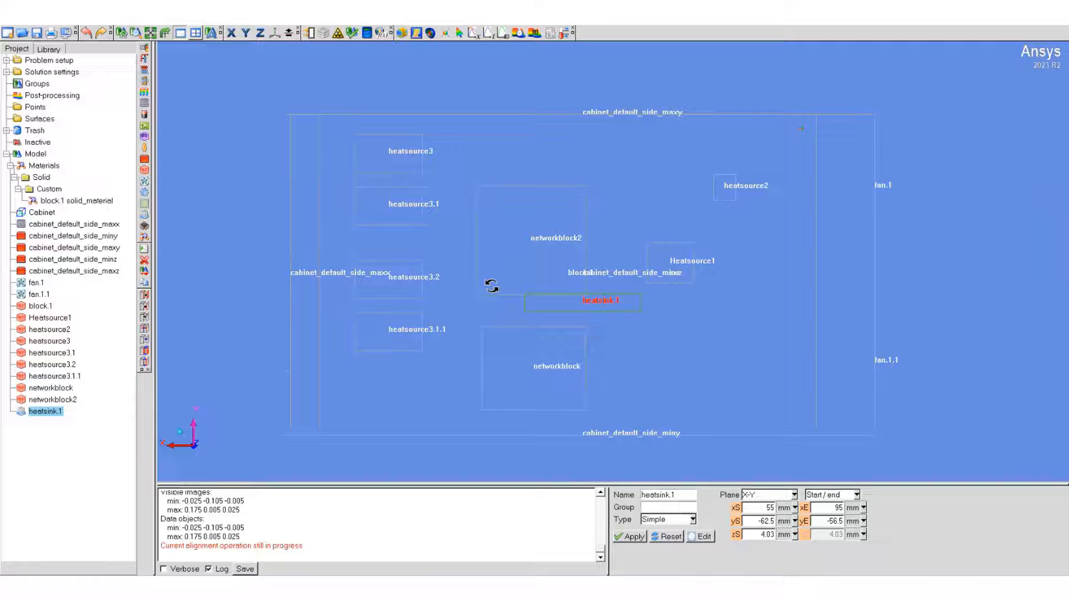
click(736, 508)
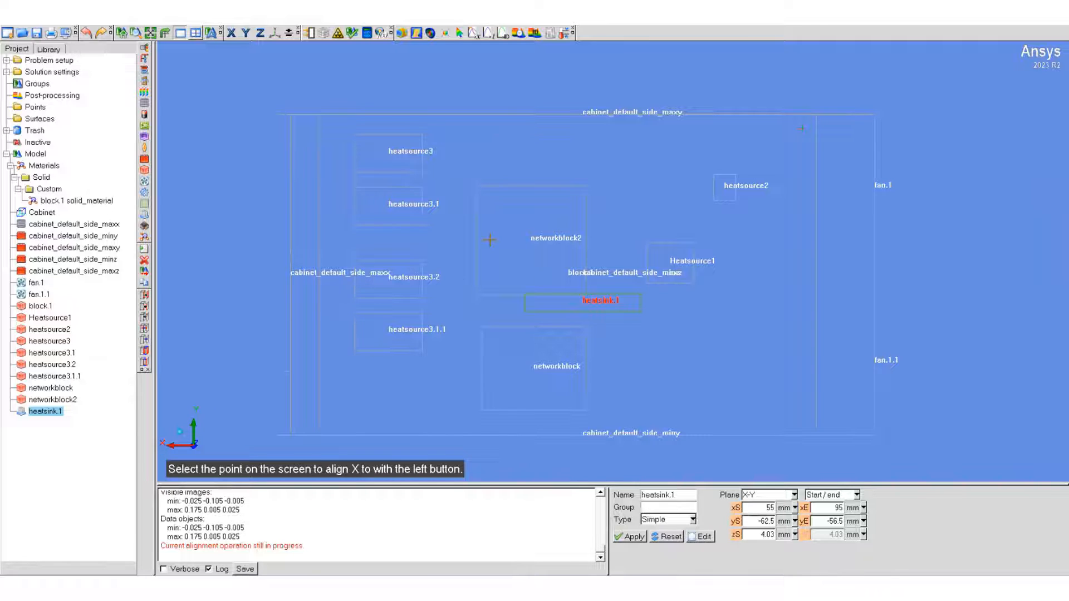
click(475, 270)
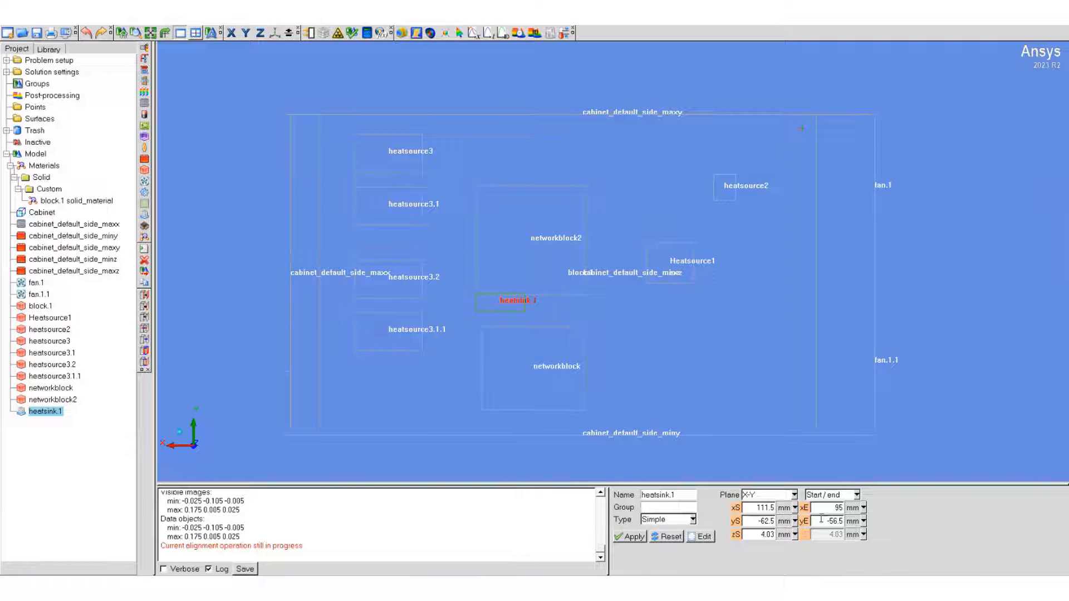
click(804, 508)
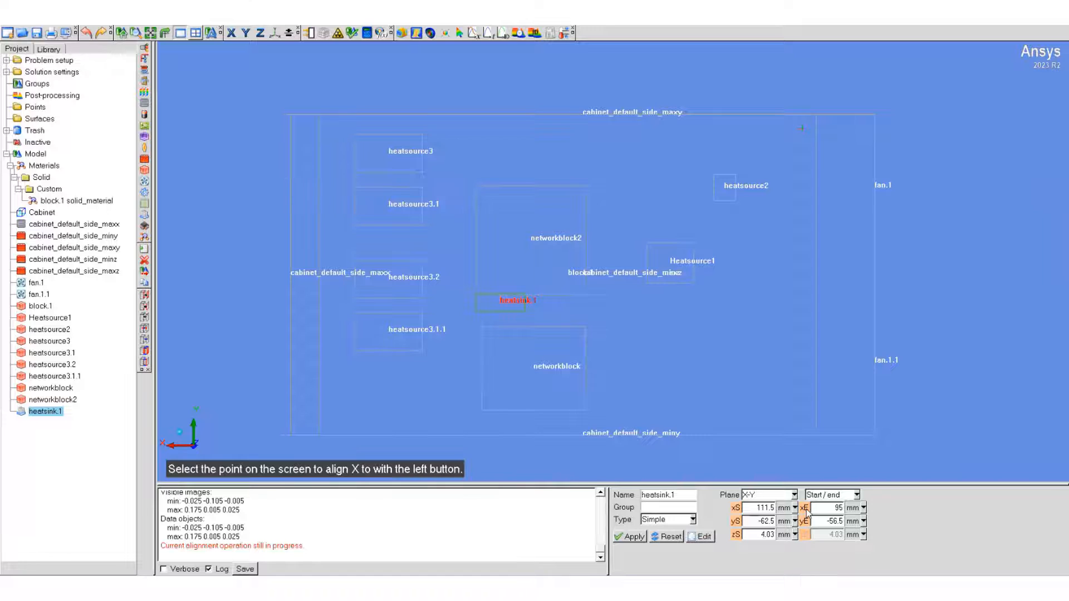
click(584, 282)
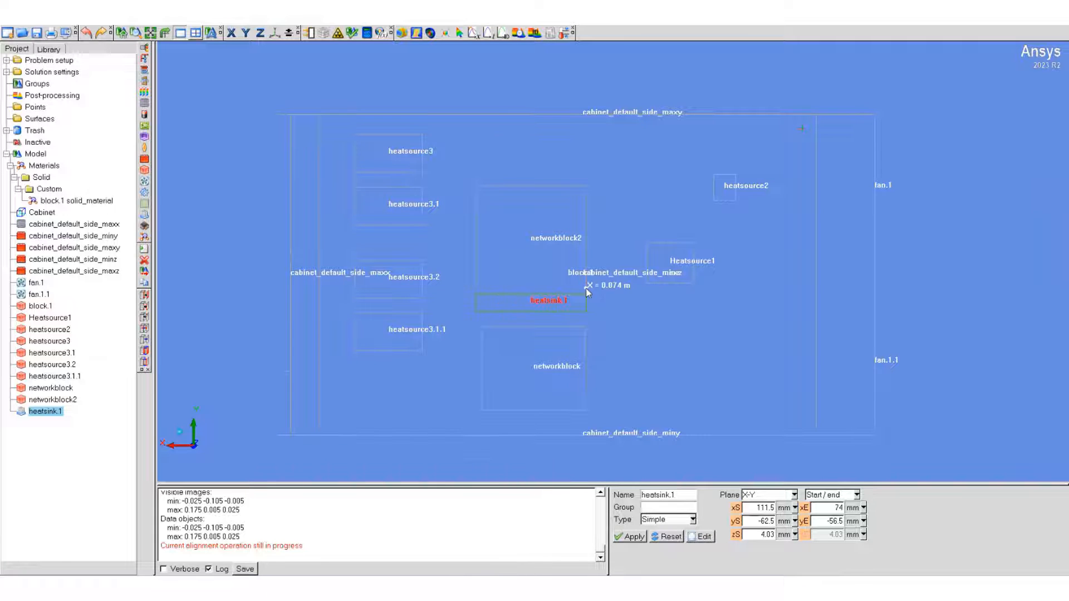
- Align the heat sink's Y extents with networkblock2's edges, starting at -19.5 mm and ending at -57 mm
click(735, 521)
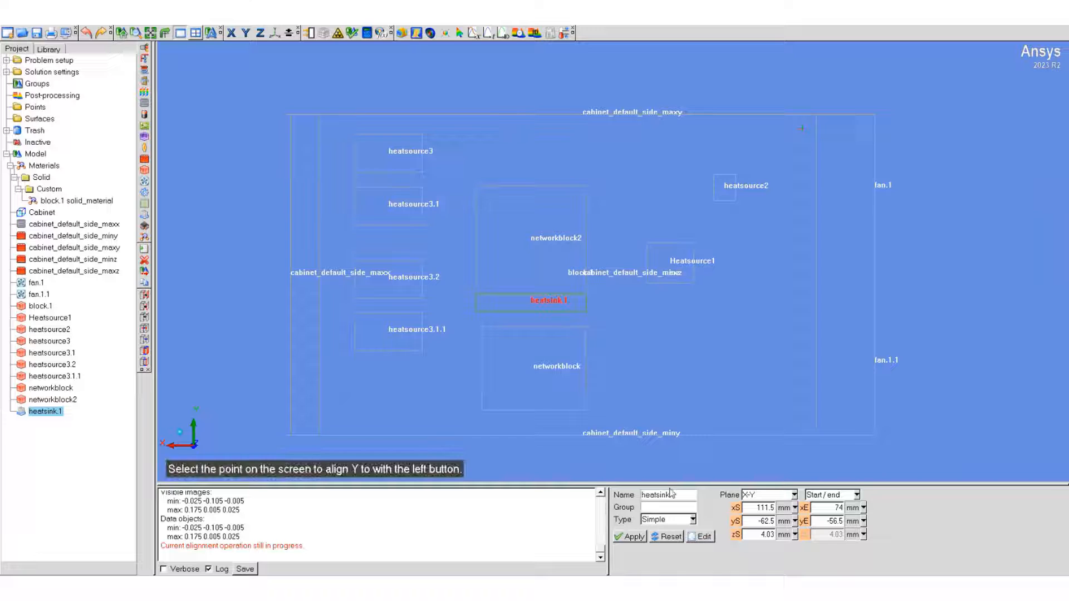
click(493, 185)
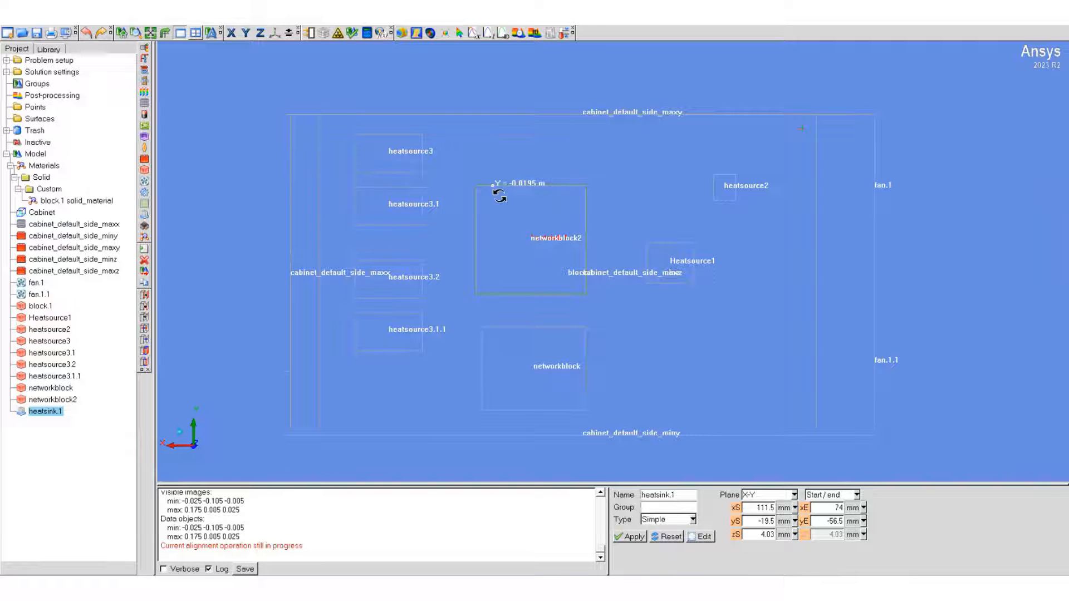
click(804, 521)
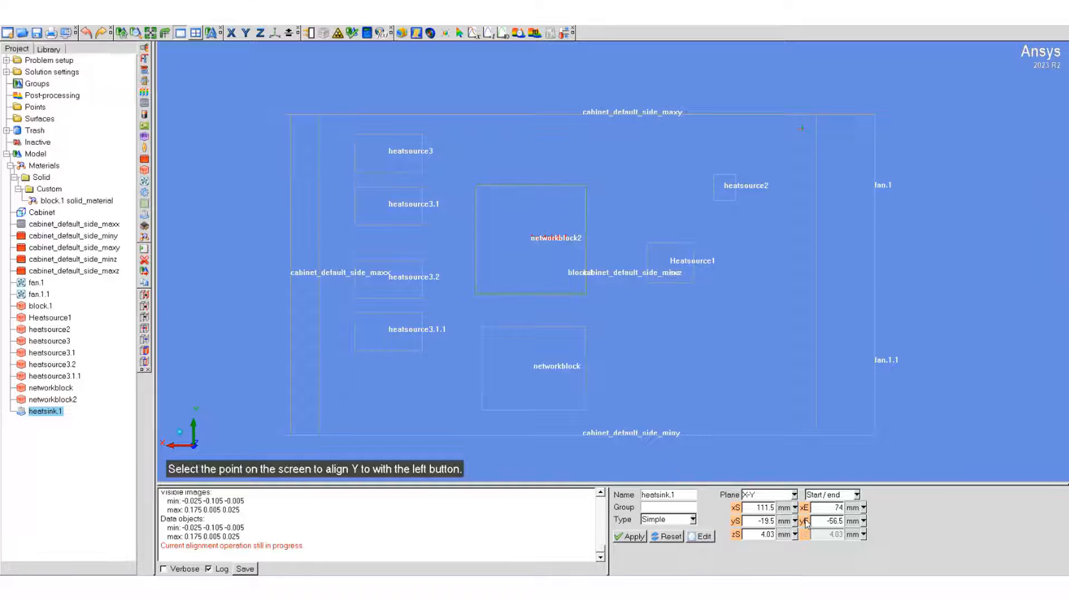
click(493, 295)
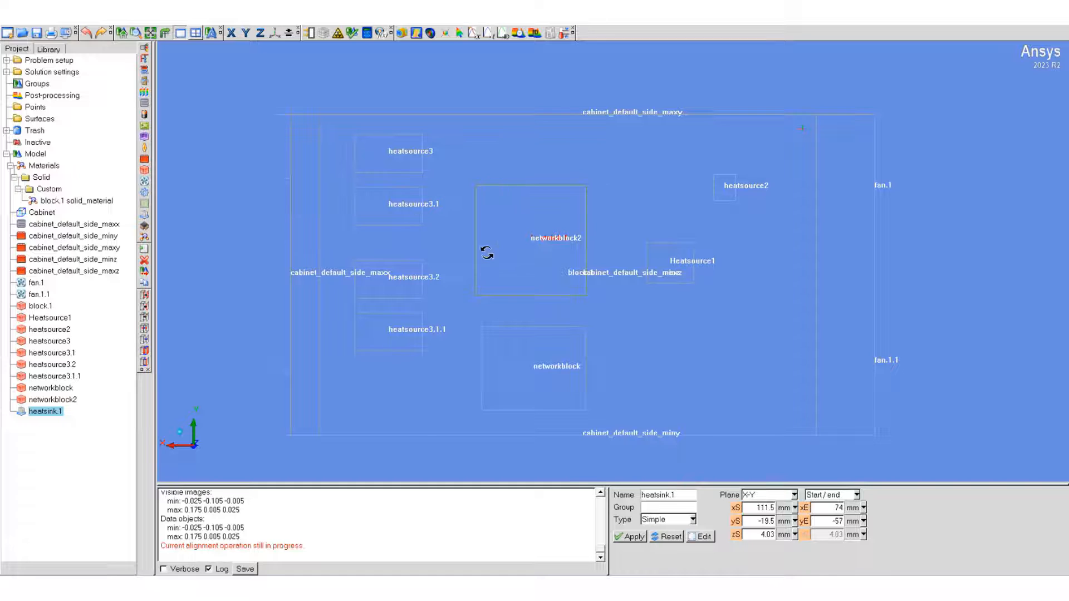
drag(465, 301, 493, 446)
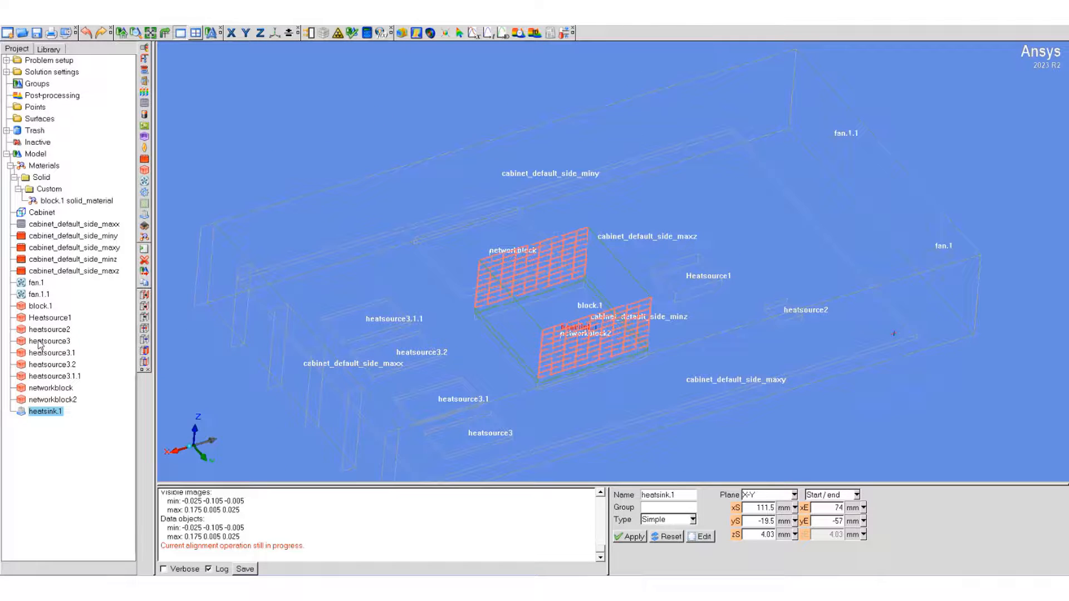
- Rename fan.1 as "fan.left" and finish editing the fan
click(39, 306)
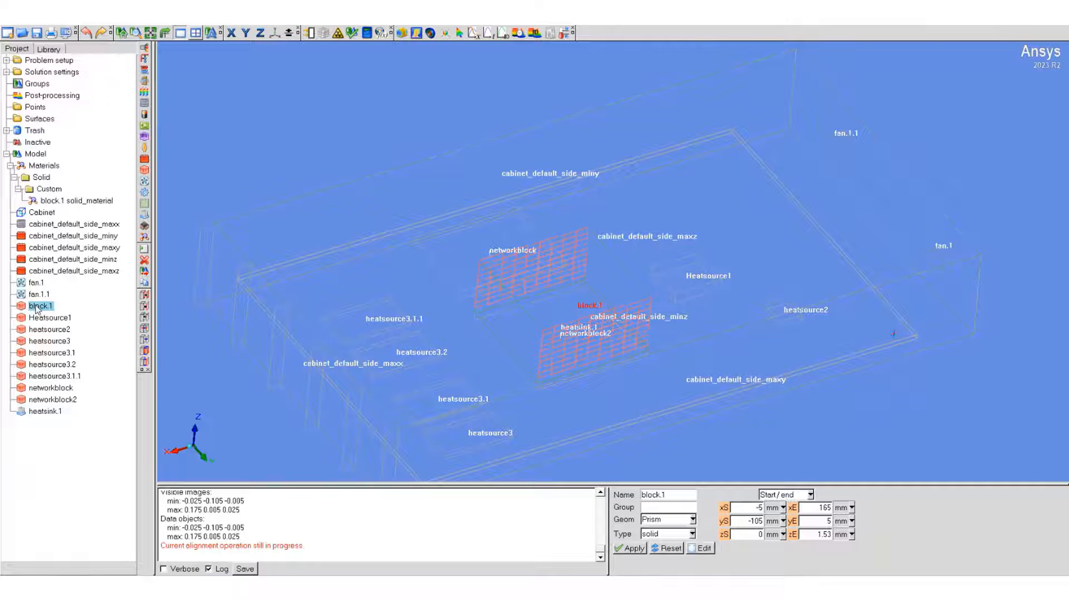
double_click(37, 282)
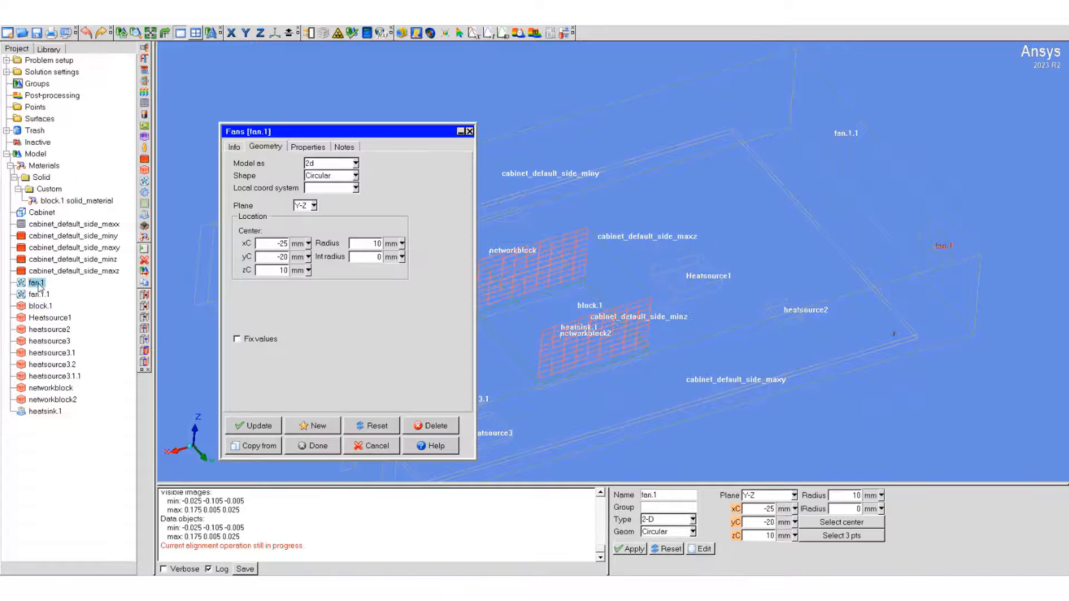
click(234, 146)
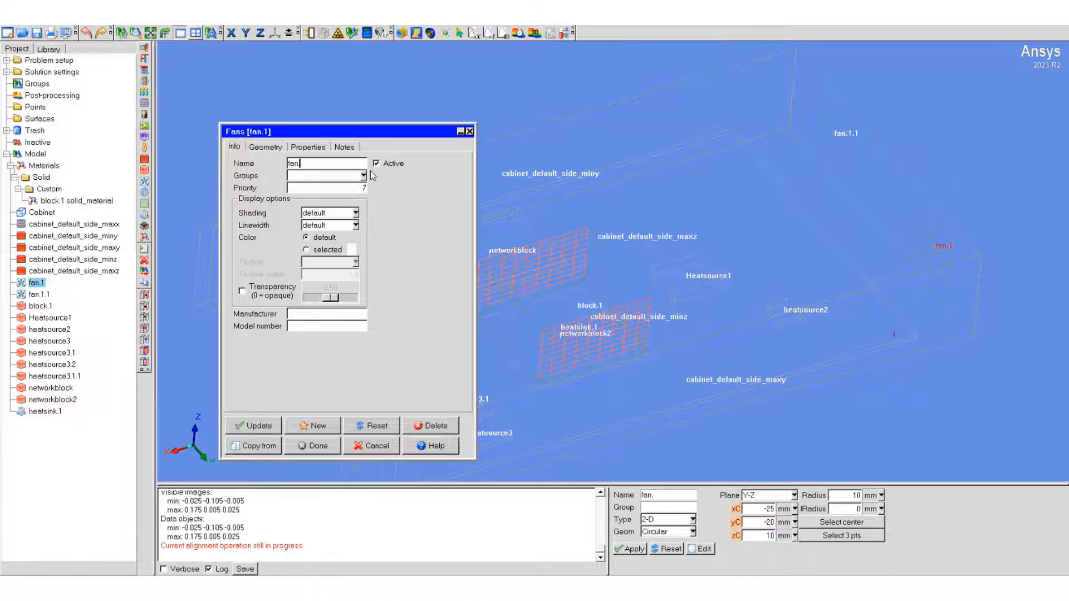
text(left)
click(316, 446)
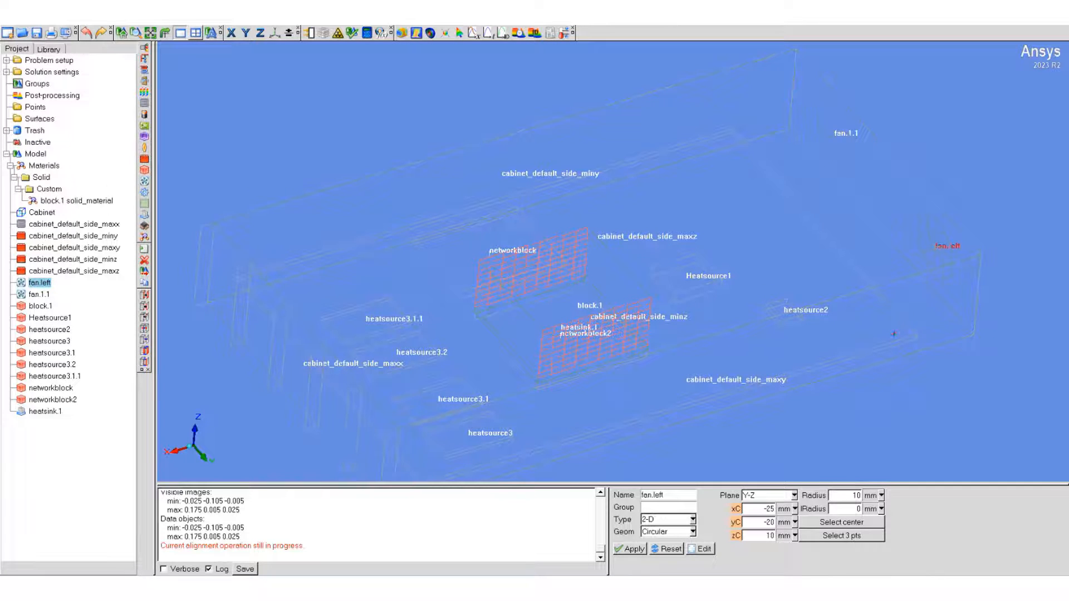
- Rename fan.1.1 as "fan.right", apply the change and close its settings
double_click(39, 293)
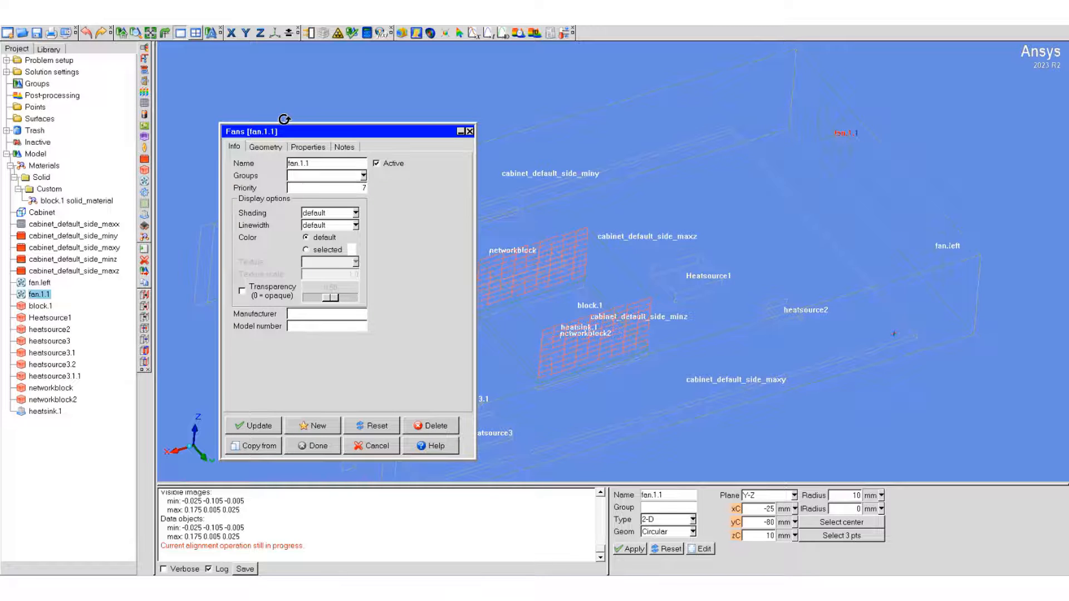
drag(315, 165, 300, 165)
text(right)
click(259, 426)
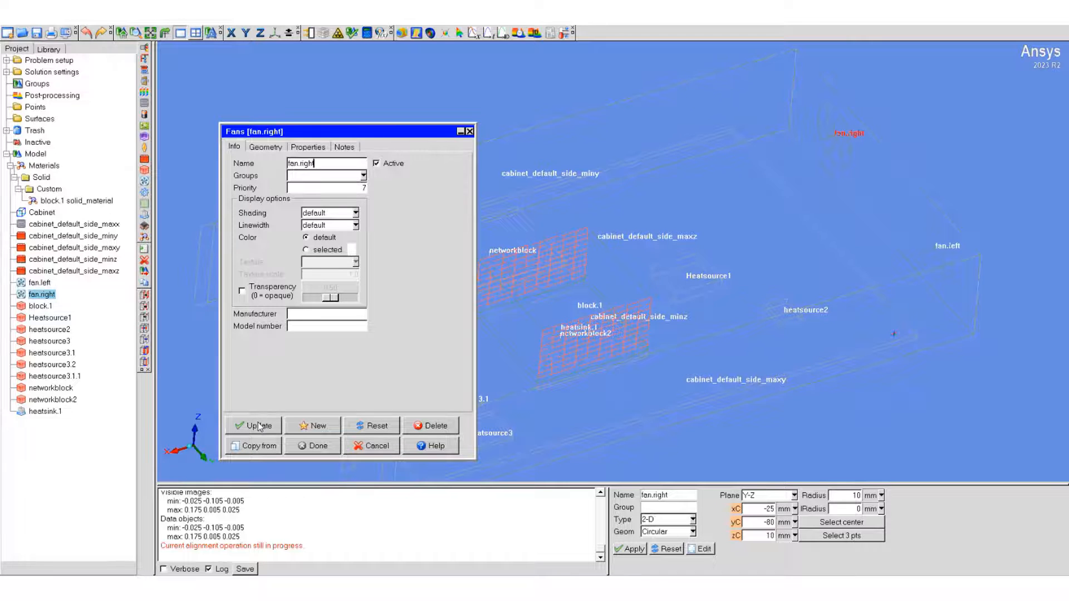
click(469, 131)
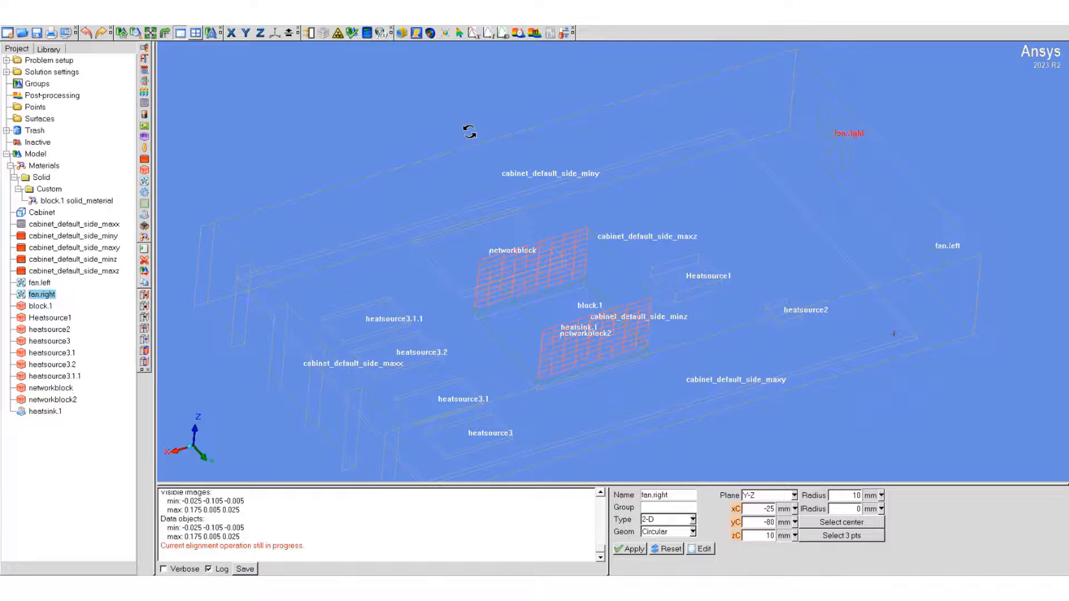
- Rename block.1 as "board" and finish editing the block
double_click(44, 307)
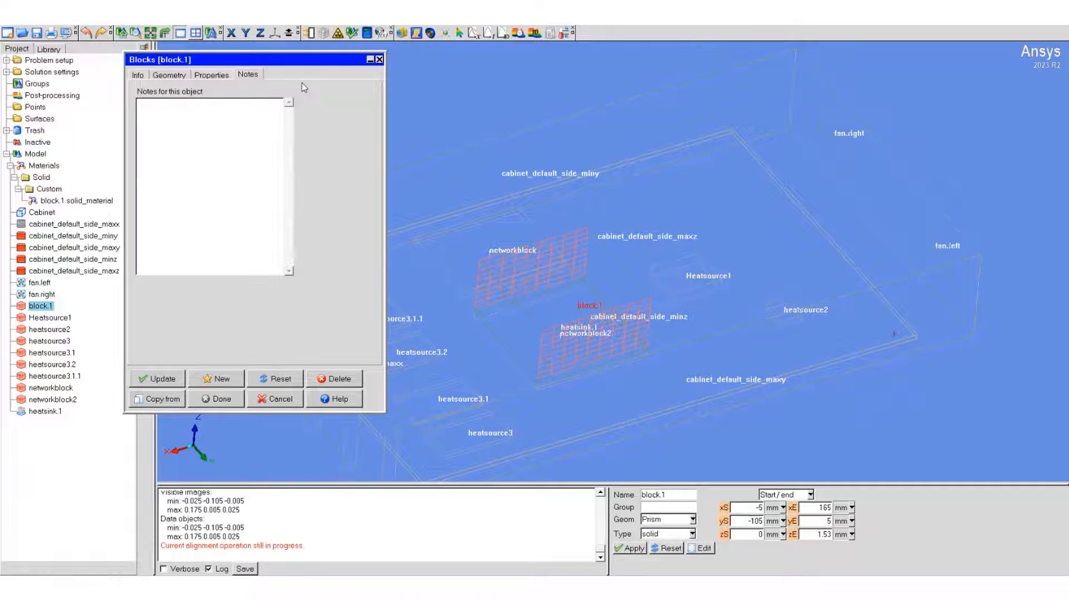
click(138, 76)
text(board)
click(171, 379)
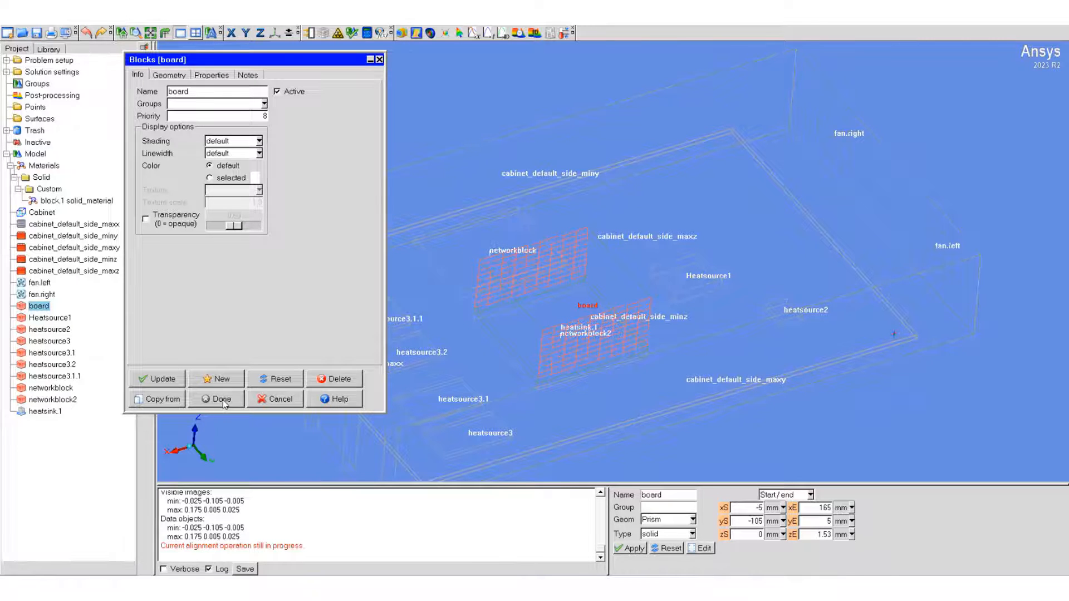
click(217, 399)
- Rename the Heatsource1 block as "large_flash" and finish editing the block
double_click(50, 317)
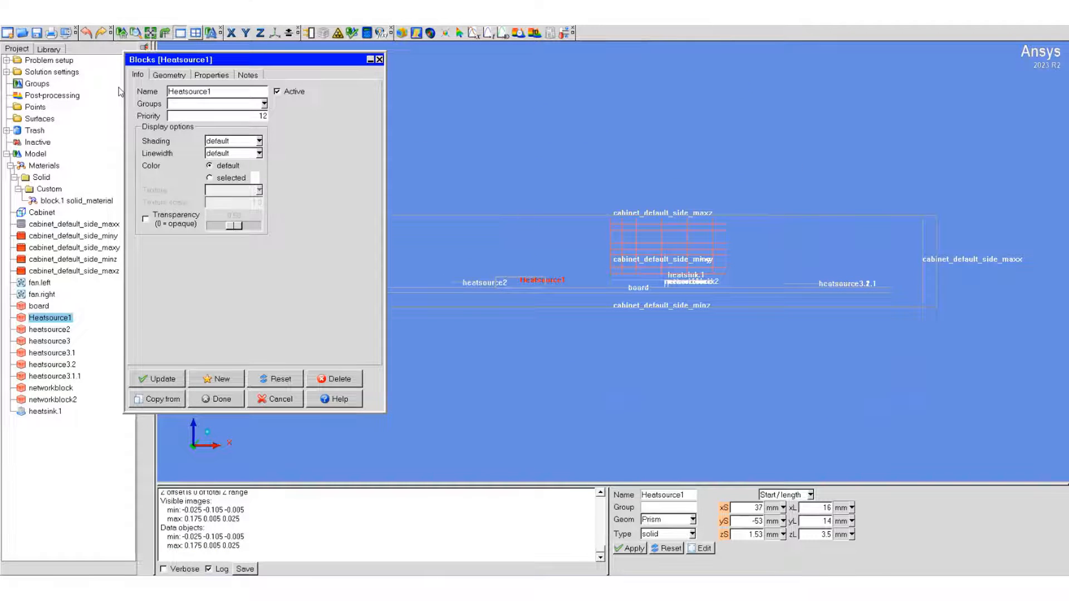
drag(267, 59, 266, 99)
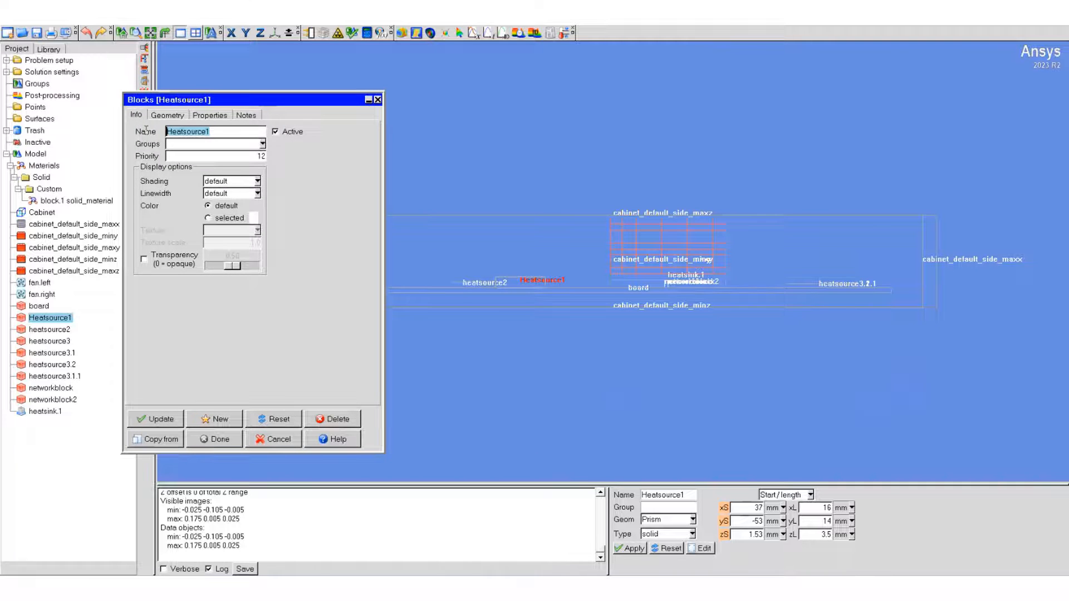
key(BackSpace)
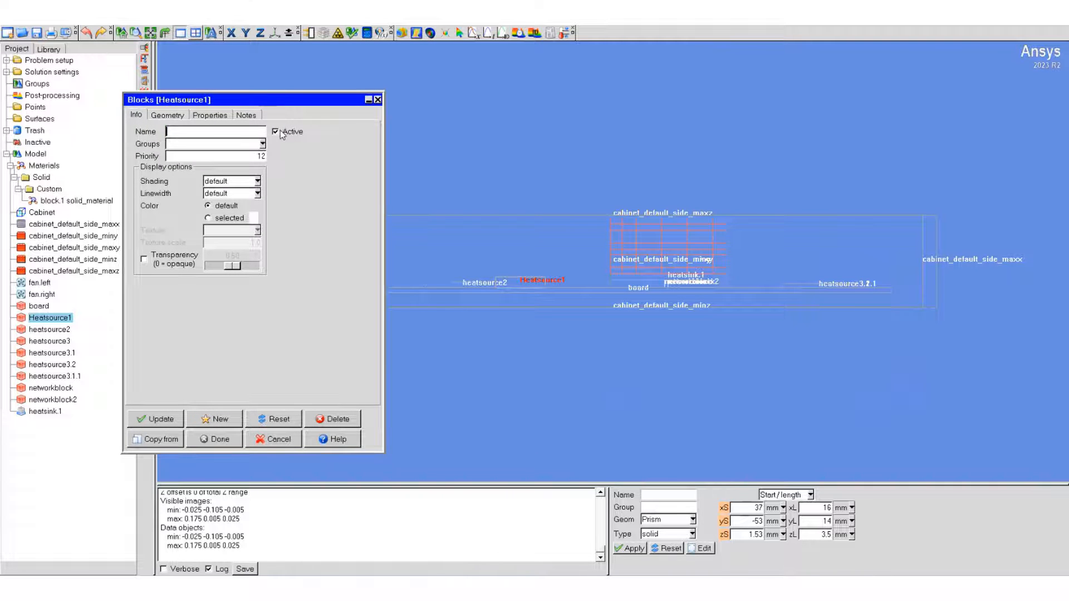
text(large_flash)
click(214, 439)
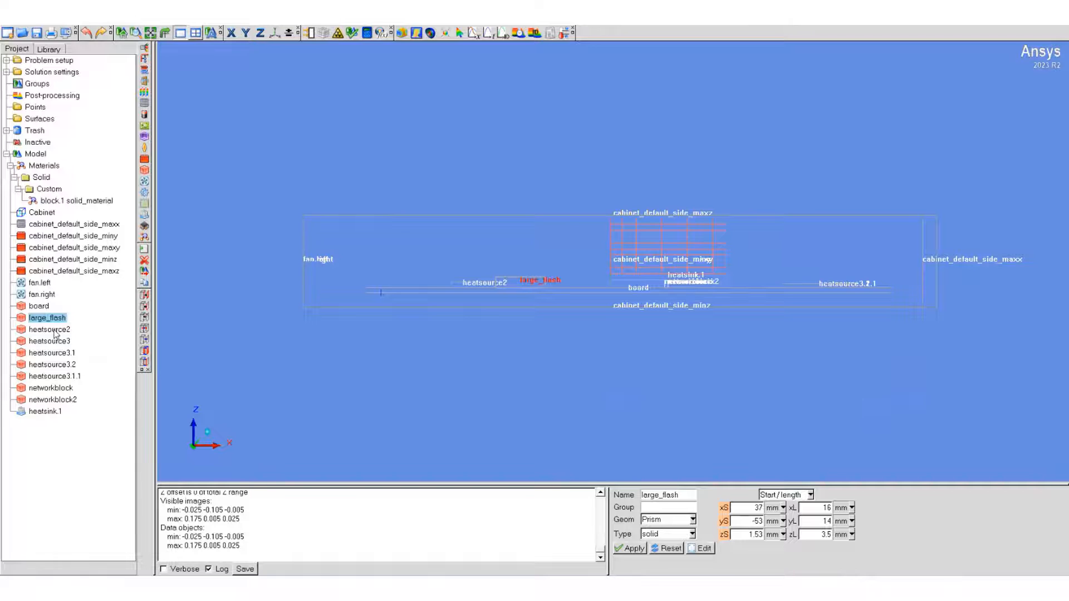
- Rename the heatsource2 block as "small_flash" and finish editing it
double_click(55, 329)
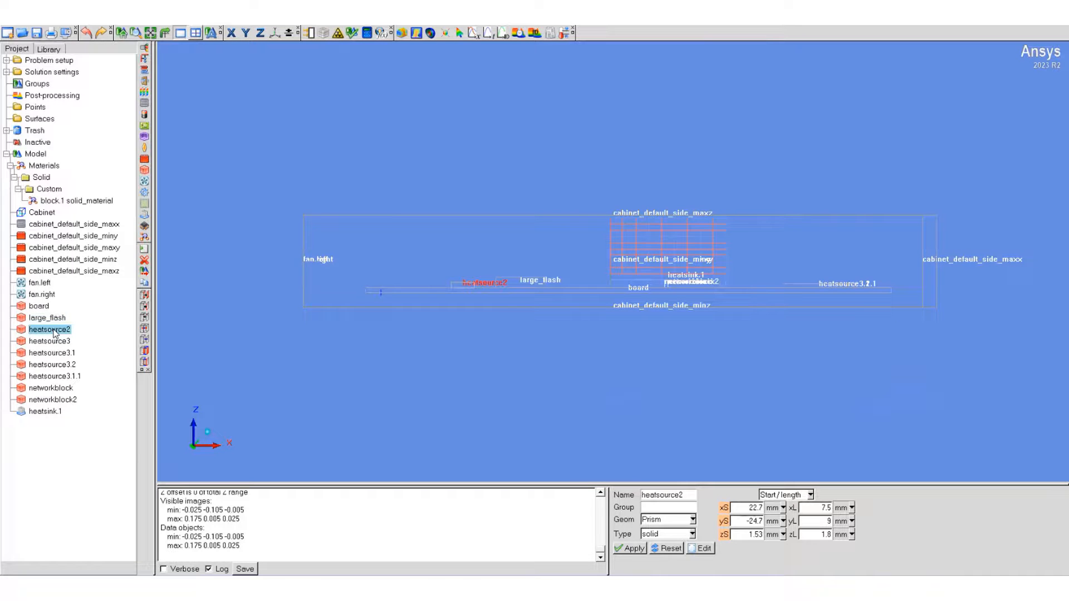
drag(220, 131, 160, 132)
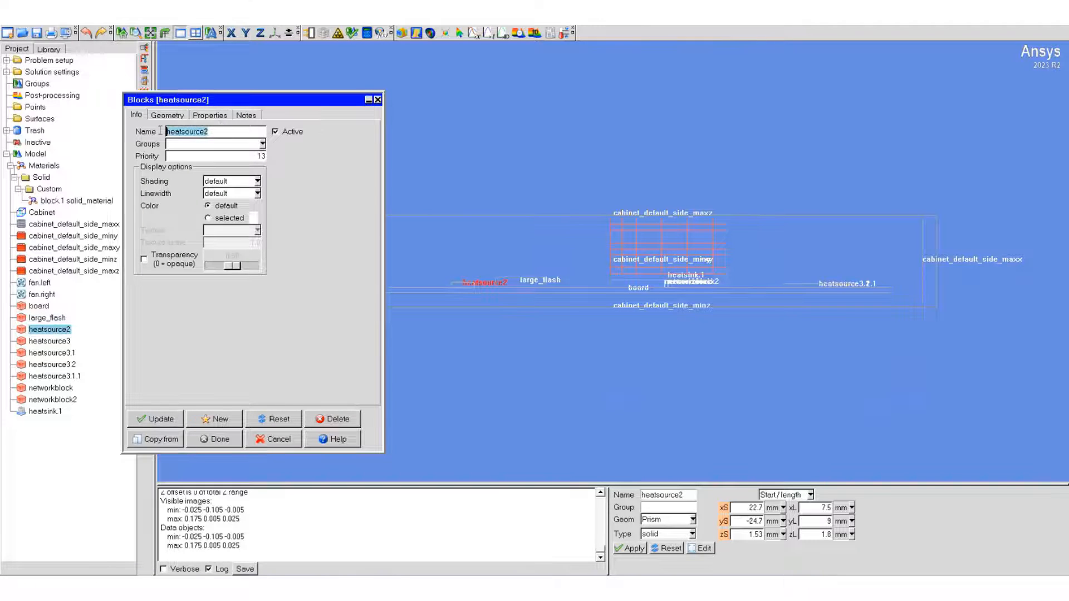
text(\)
key(BackSpace)
text(small_flash)
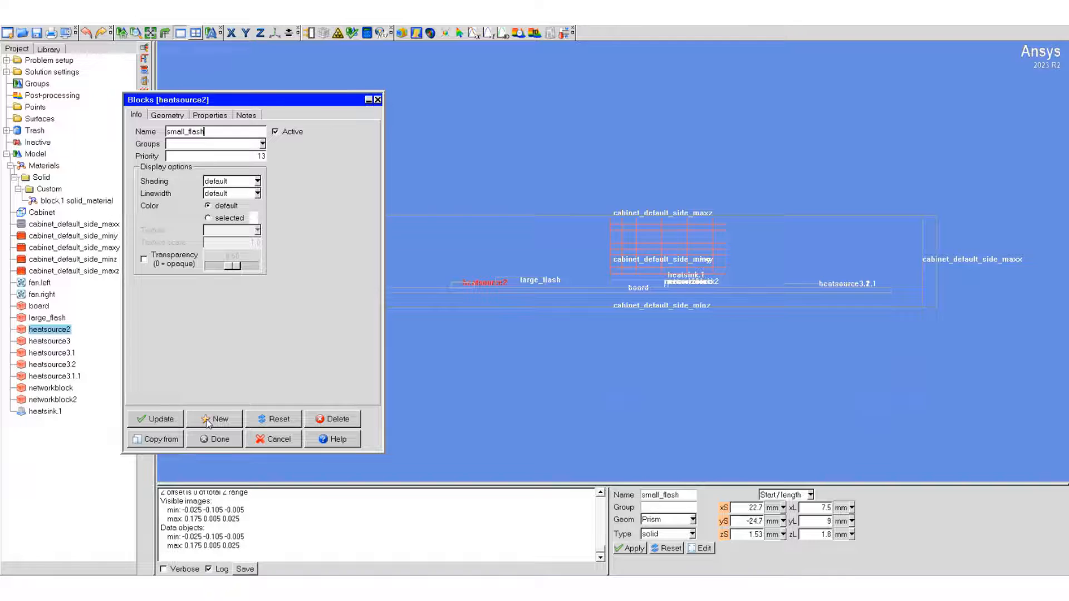
click(202, 445)
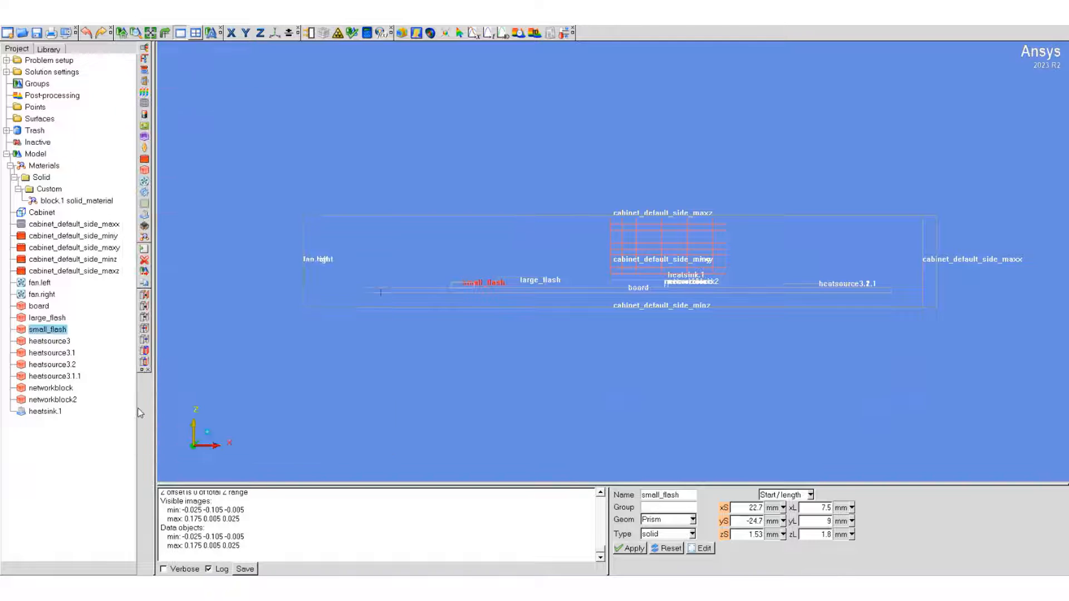
- Rename the four blocks heatsource3, heatsource3.1, heatsource3.2 and heatsource3.1.1 together, using "DDR" as their common name
click(55, 342)
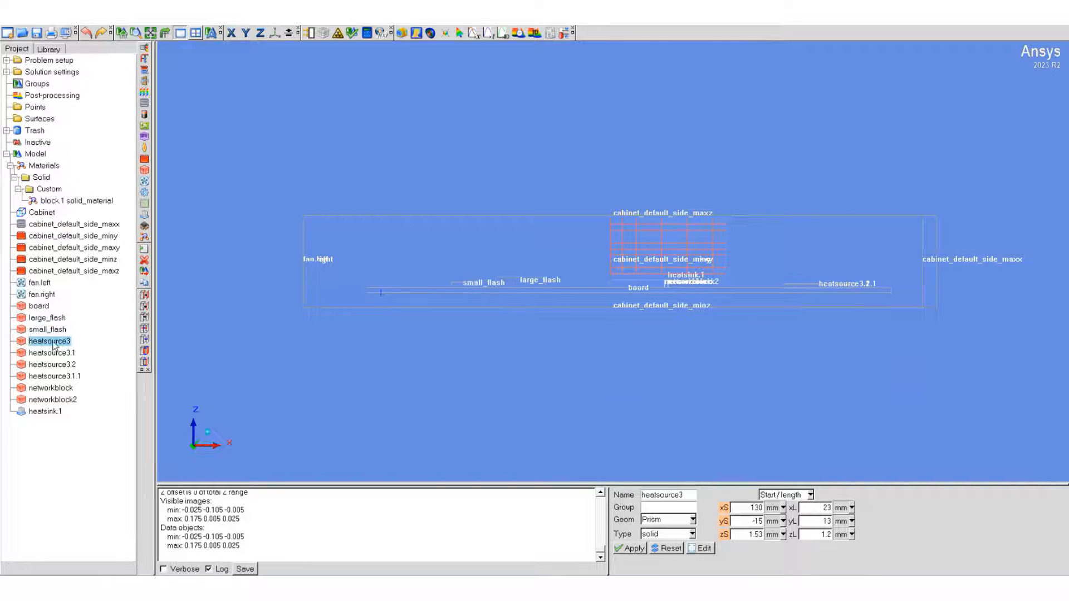
shift+click(57, 377)
right_click(57, 377)
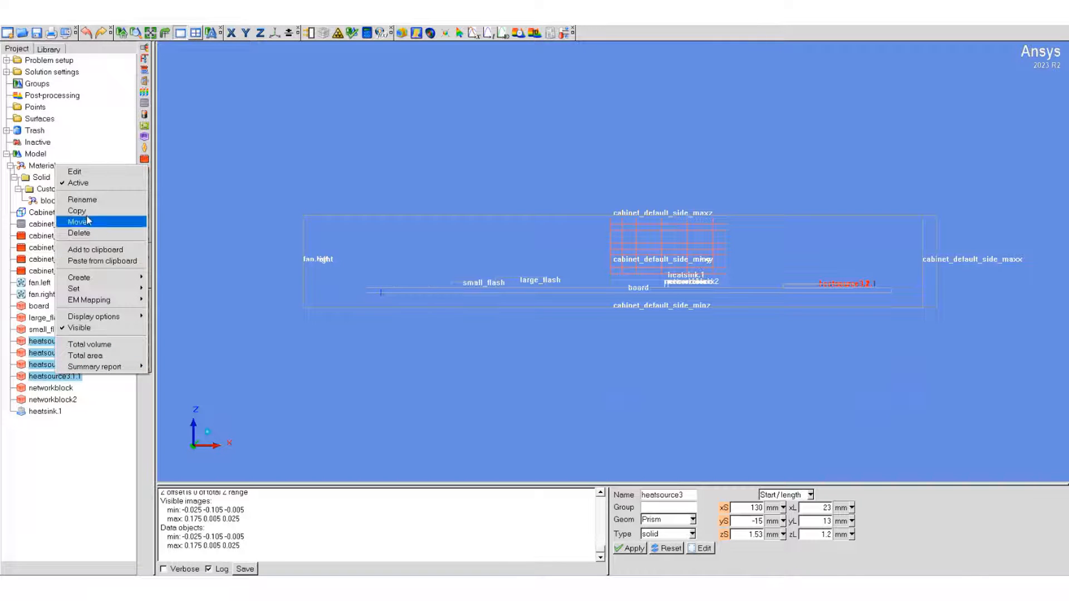
click(84, 199)
drag(269, 273, 193, 273)
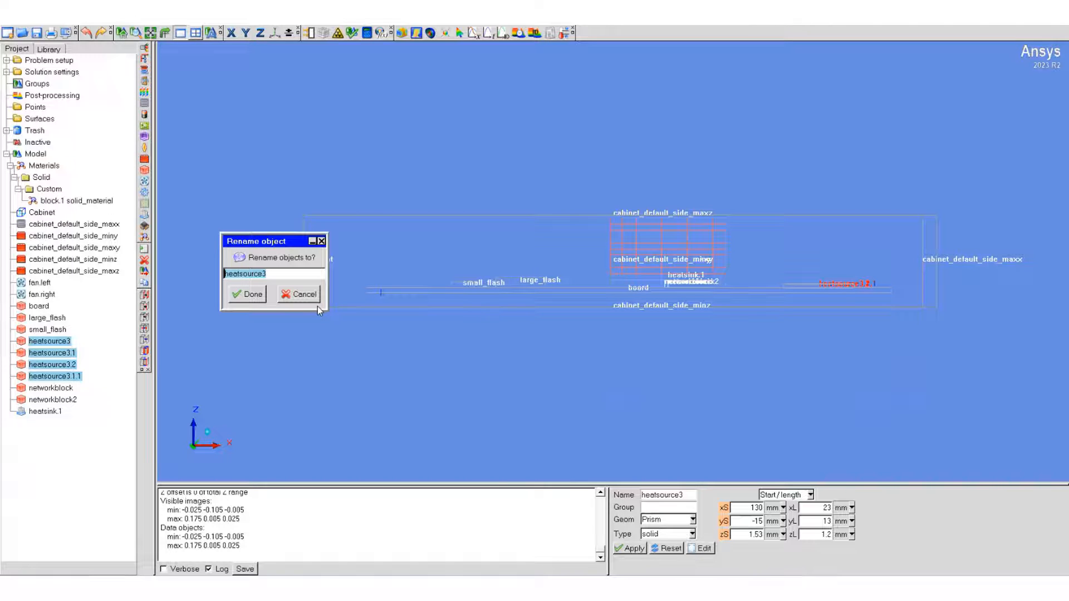
text(DDR)
click(247, 296)
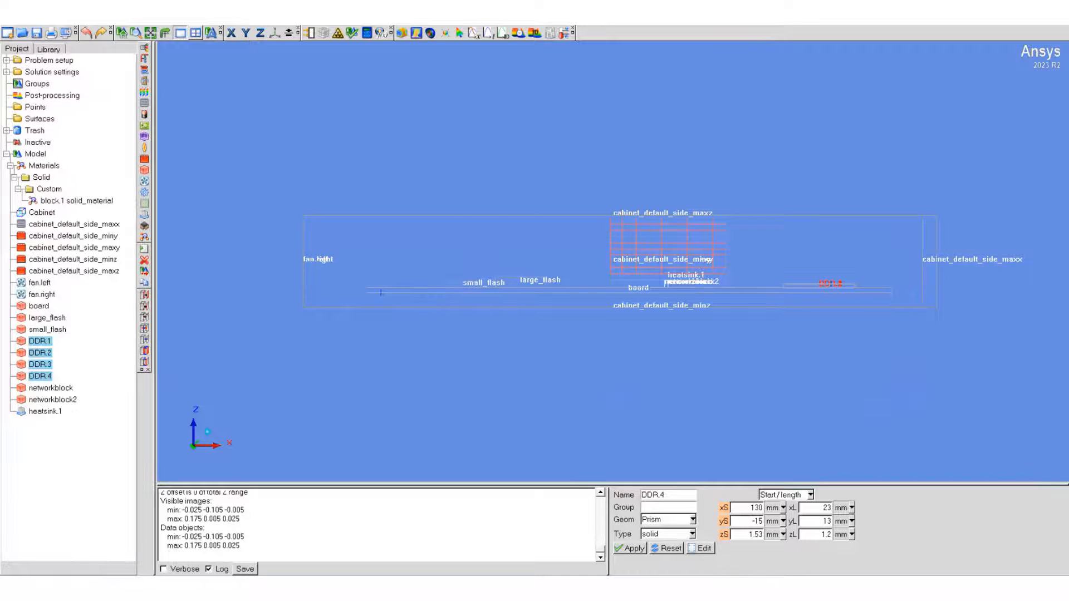
- Rename the networkblock block as "bridge" and finish editing it
double_click(44, 388)
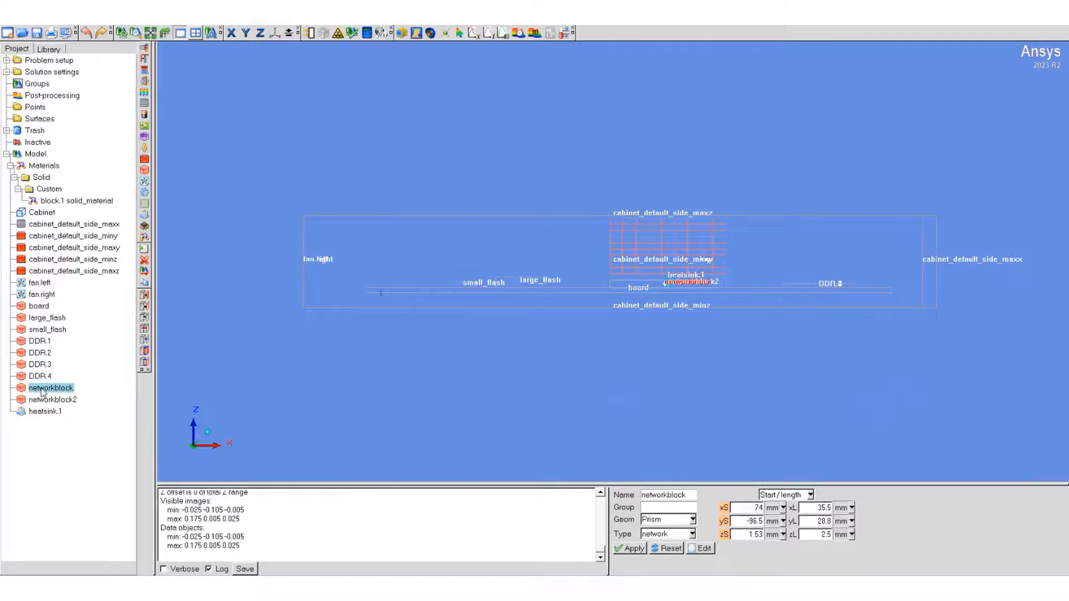
drag(211, 136, 160, 134)
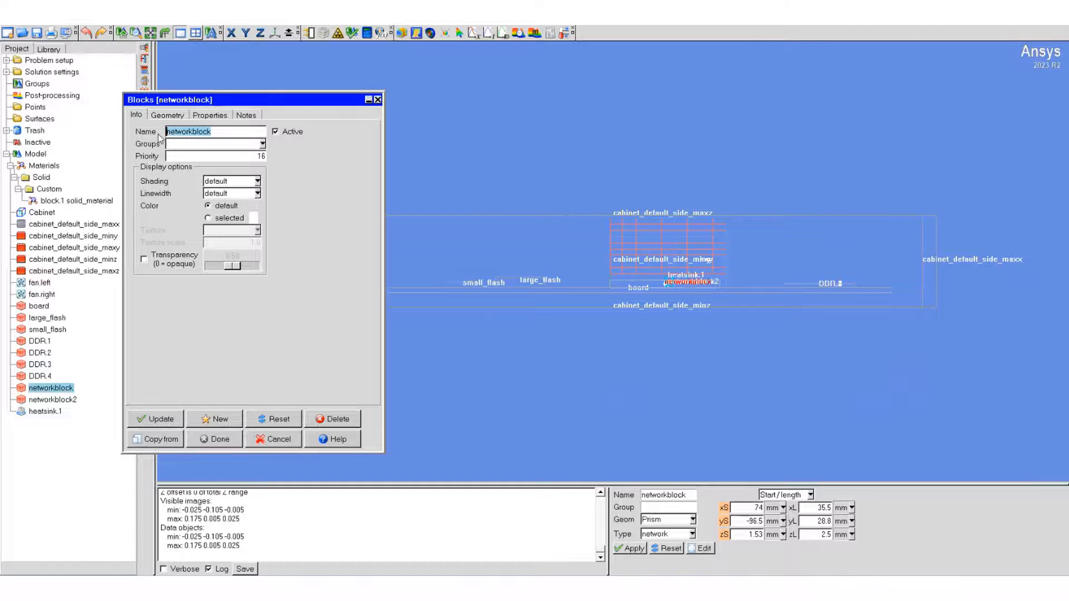
text(bridge)
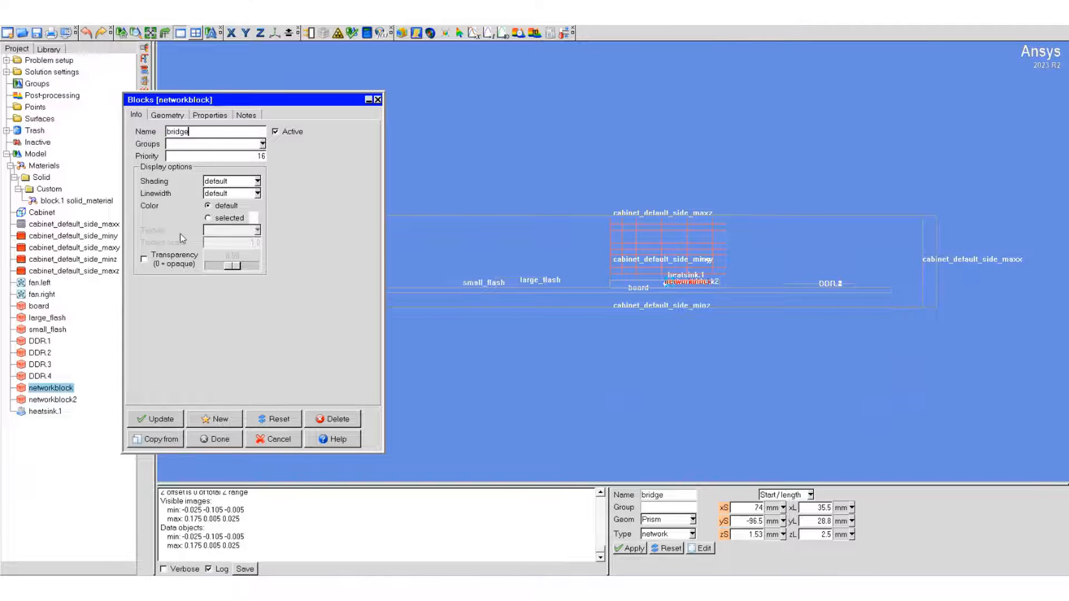
click(218, 439)
- Rename the networkblock2 block as "AGP" and finish editing it
double_click(66, 399)
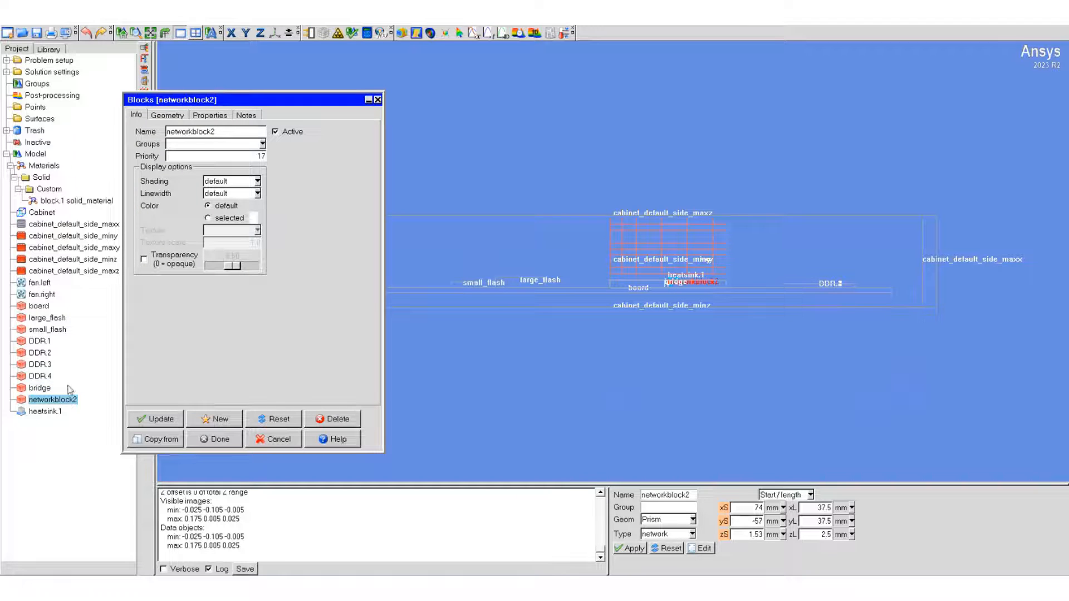
drag(233, 133, 166, 133)
text(AGP)
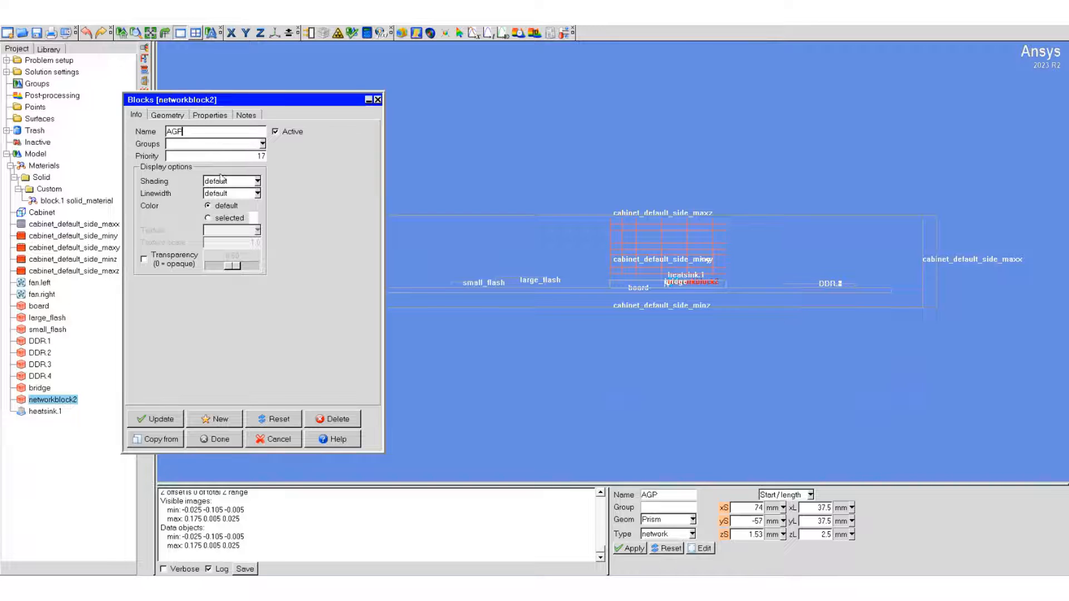
click(217, 439)
- Rename heatsink.1 as "AGP_heatsink" and finish editing the heat sink
click(47, 412)
double_click(47, 414)
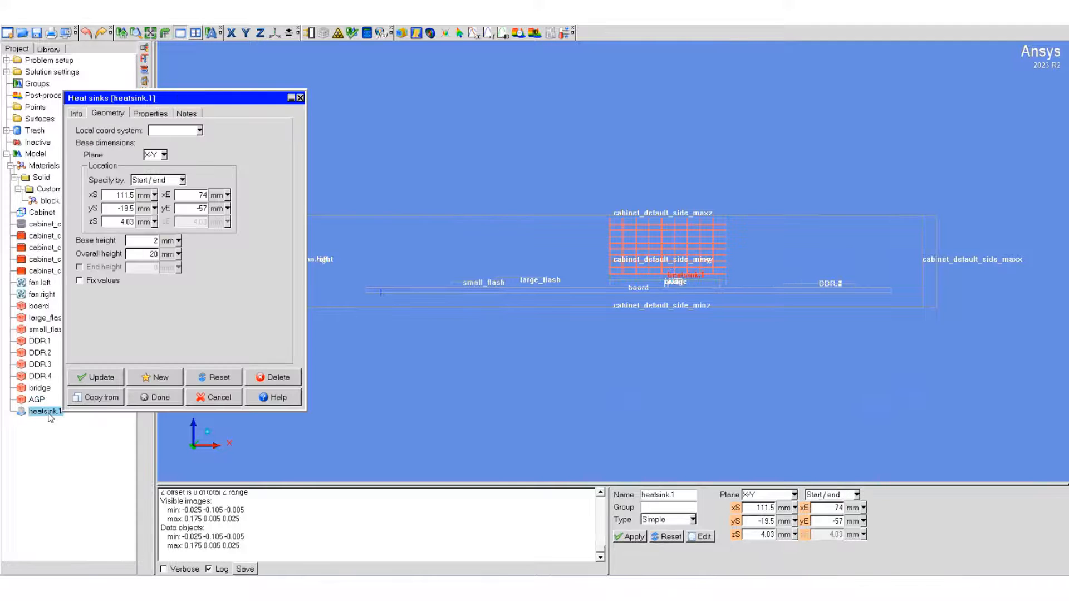
click(76, 113)
click(107, 130)
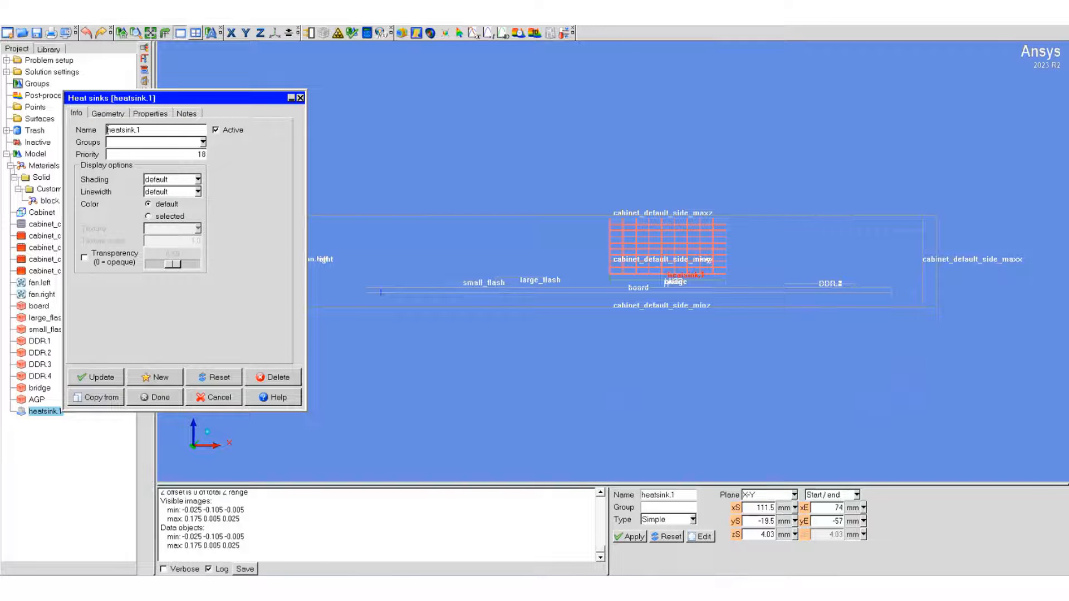
text(AGP_)
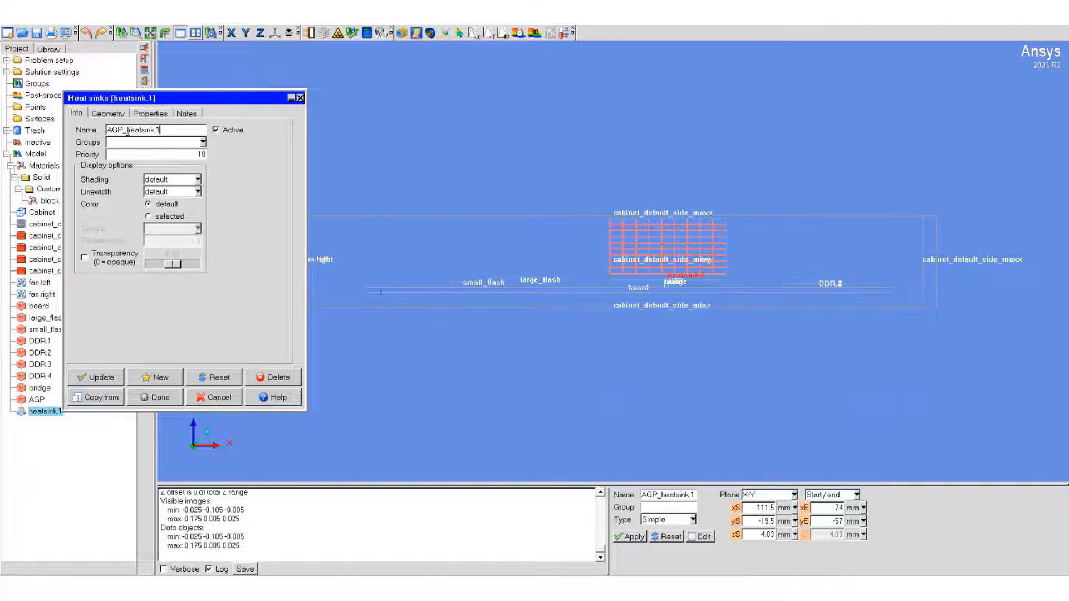
key(End)
key(BackSpace)
key(BackSpace)
click(165, 395)
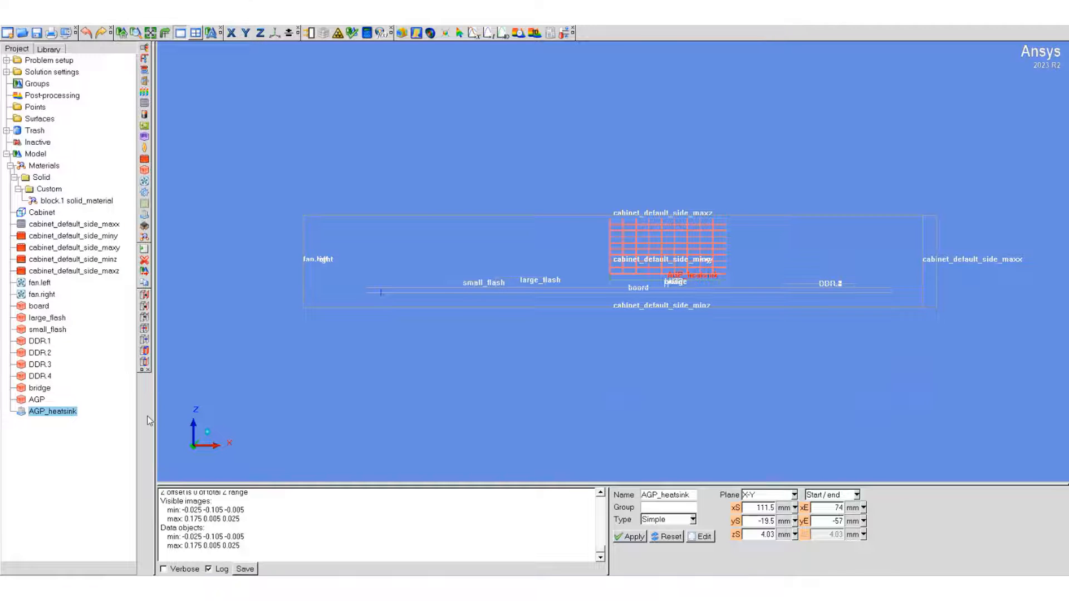
- Create a group named "DDR" from the four blocks DDR.1 through DDR.4
drag(325, 294, 663, 370)
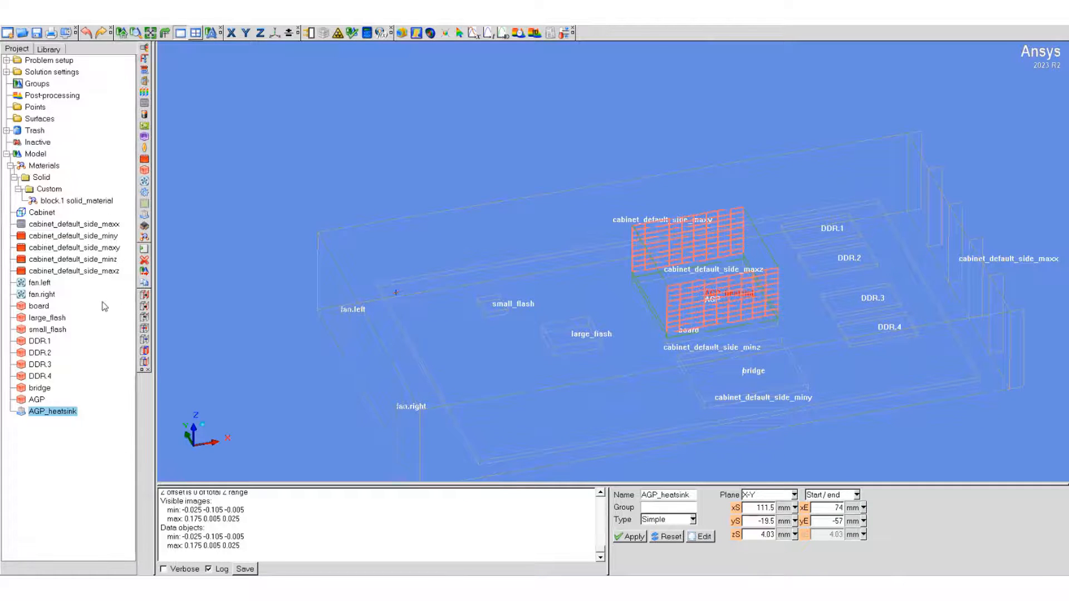
click(39, 342)
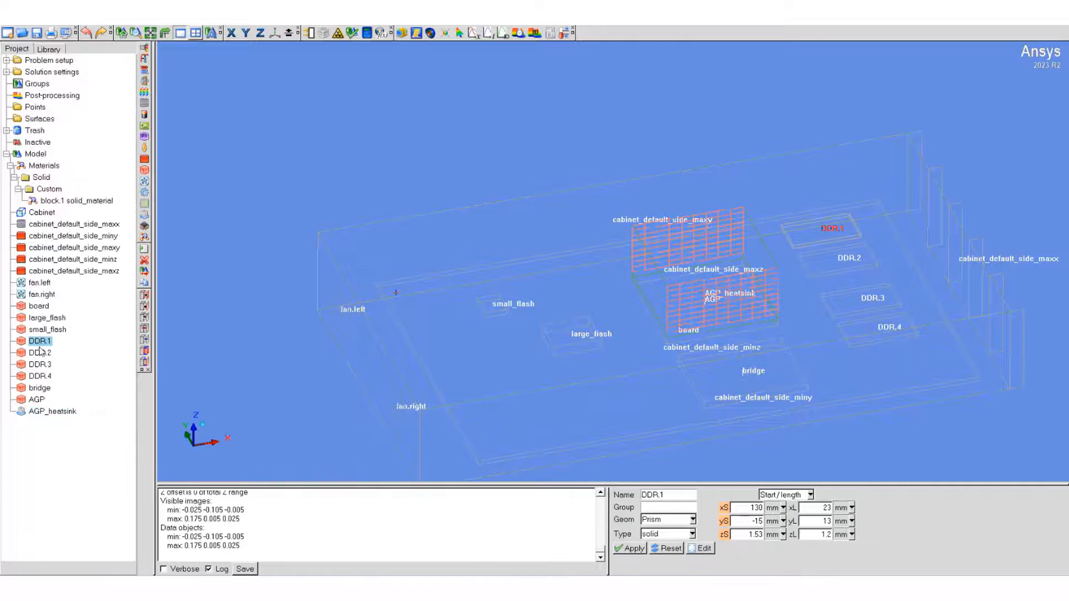
shift+click(34, 376)
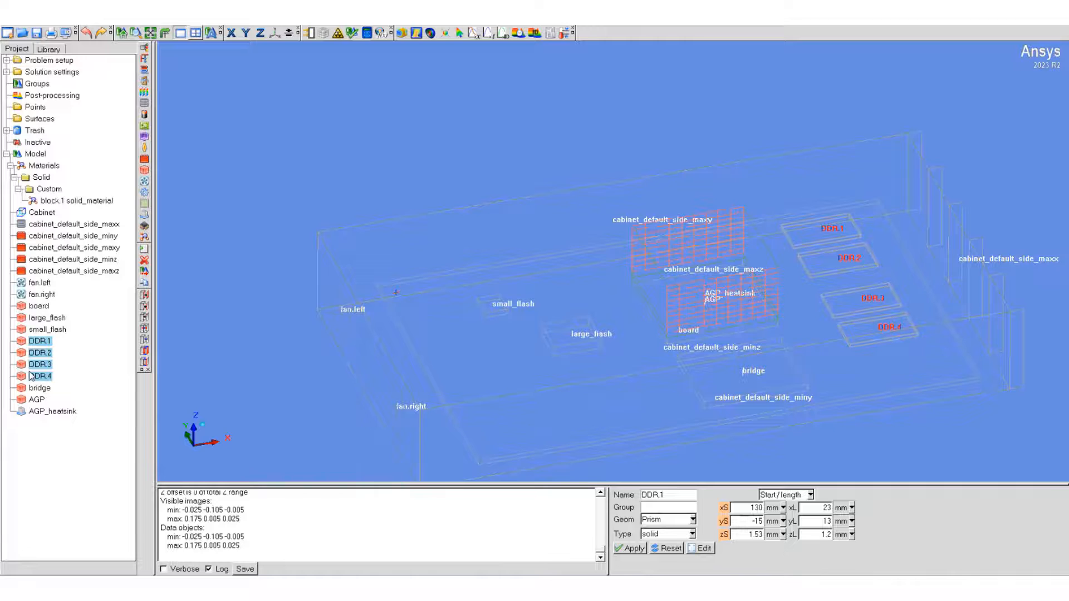
right_click(40, 377)
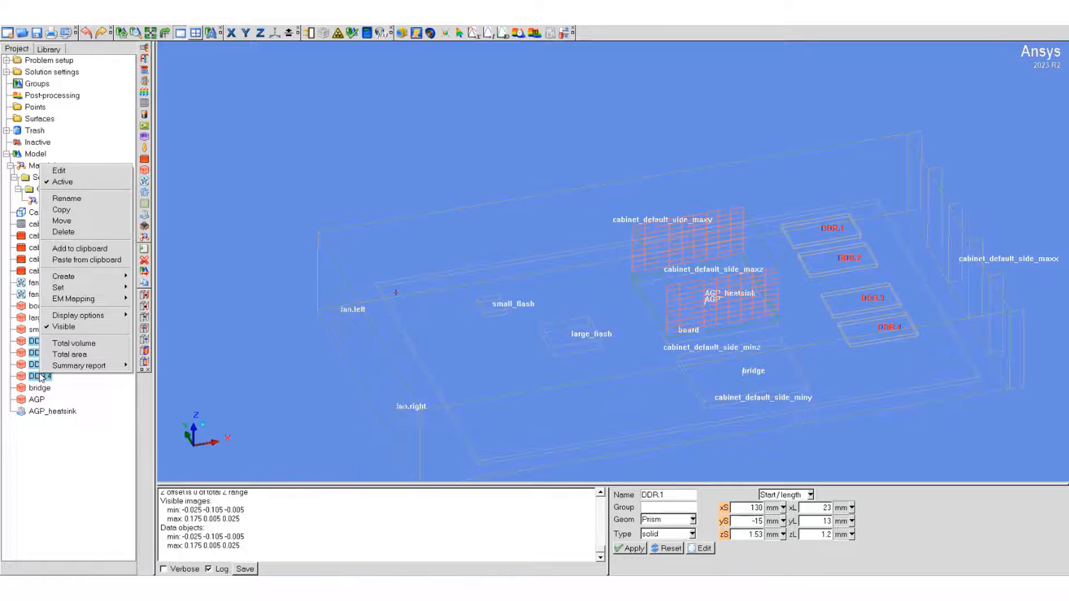
mouse_move(83, 276)
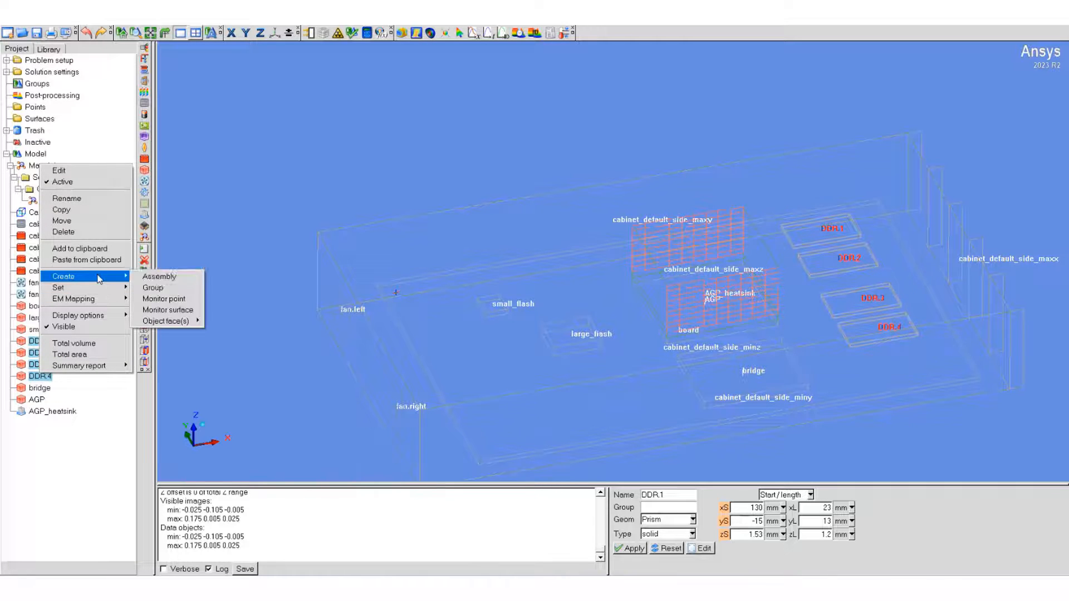
click(161, 287)
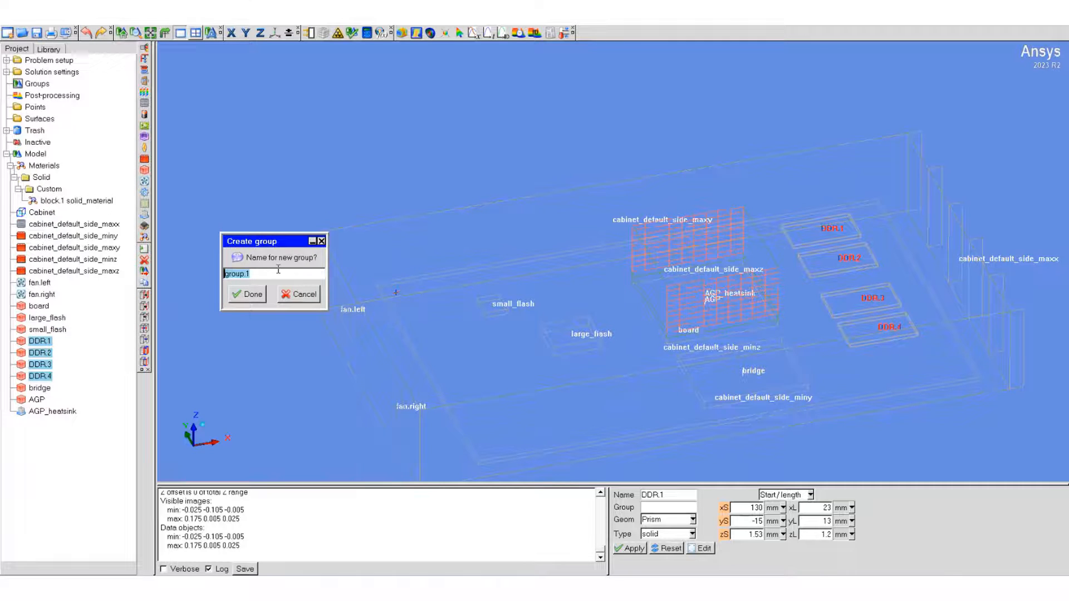
text(DDR)
click(251, 295)
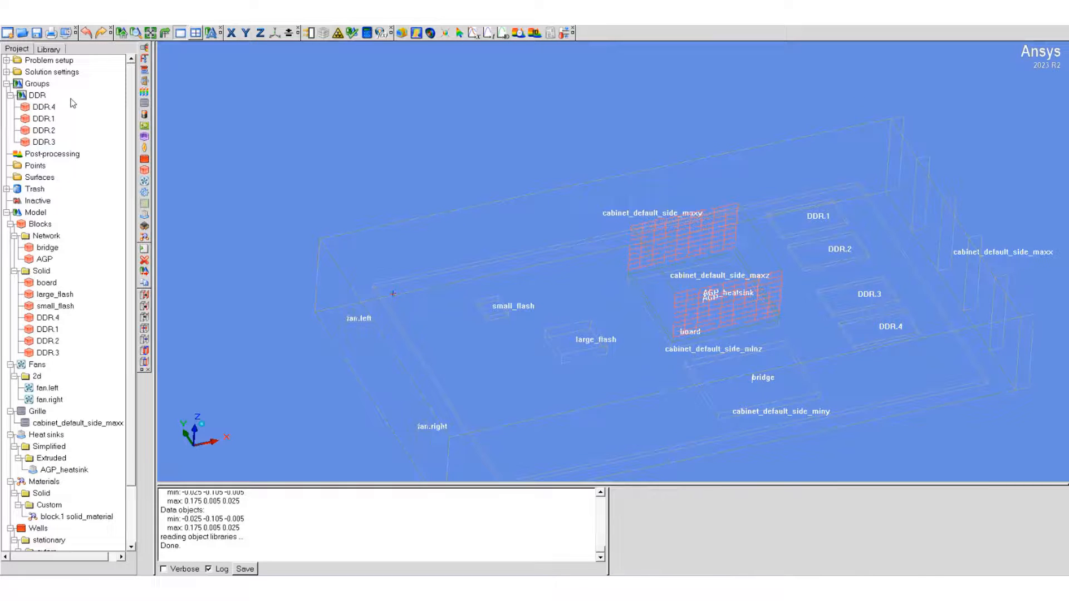
- Create a new empty group named "FAN" under Groups
click(44, 107)
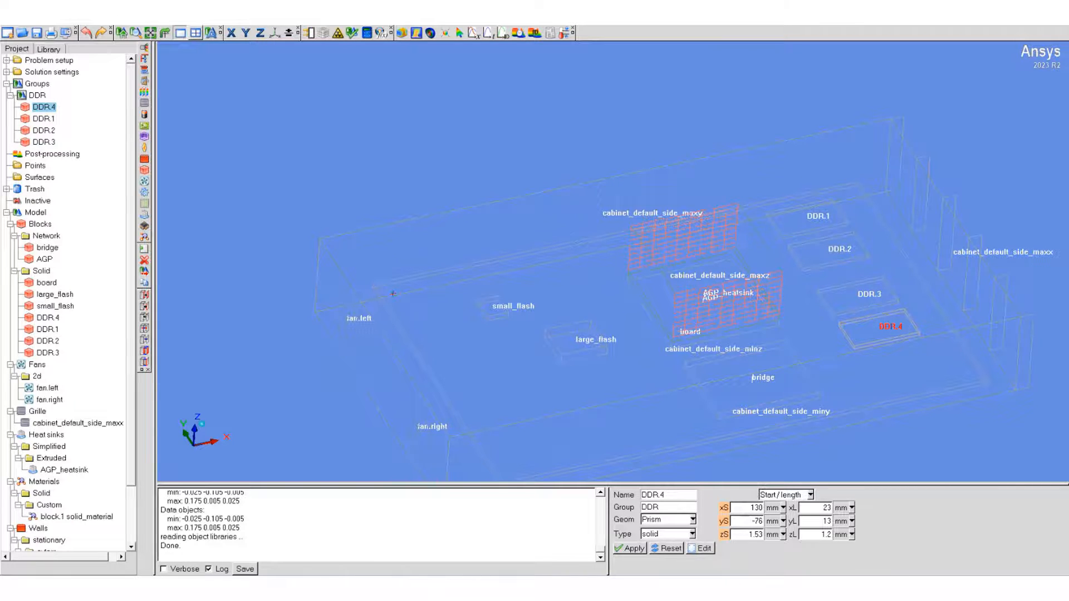
right_click(39, 85)
click(59, 88)
drag(258, 273, 152, 271)
text(FAN)
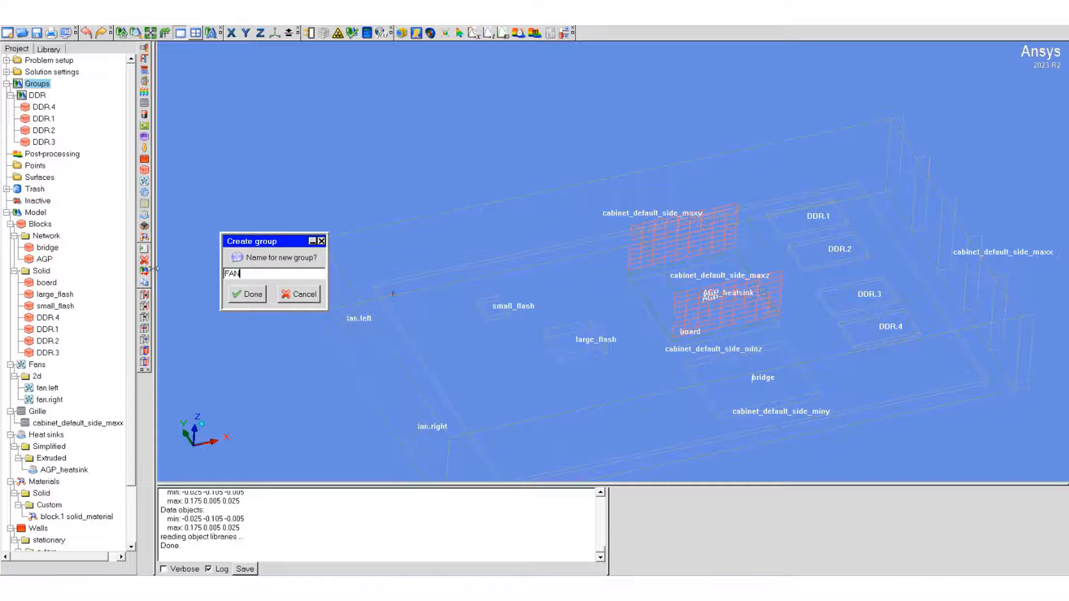
click(248, 294)
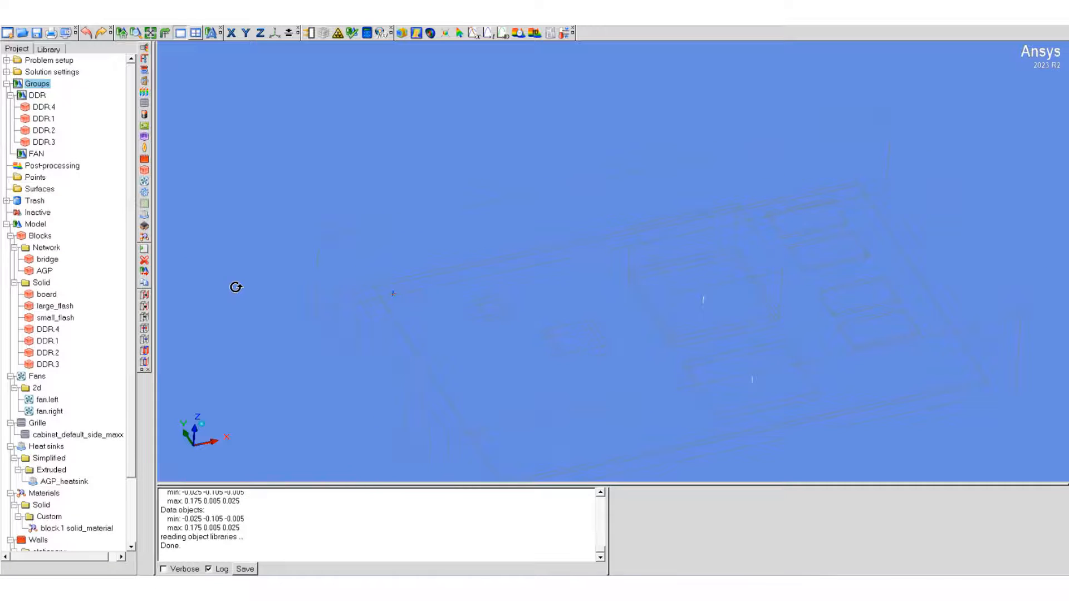
- Add both fans to the FAN group by name, using the pattern "fan*"
click(38, 153)
right_click(36, 155)
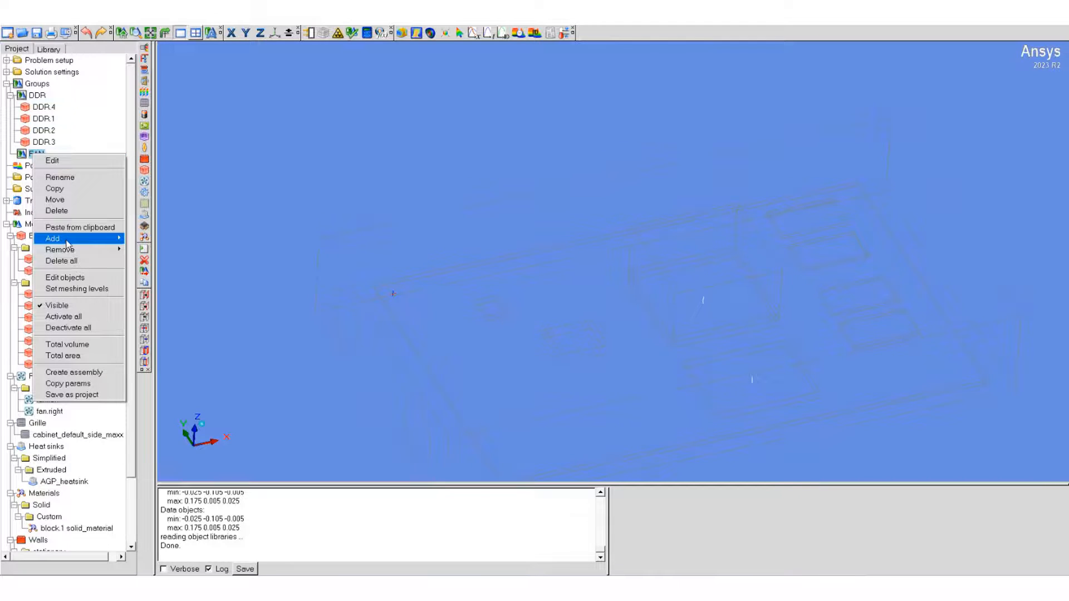
mouse_move(66, 240)
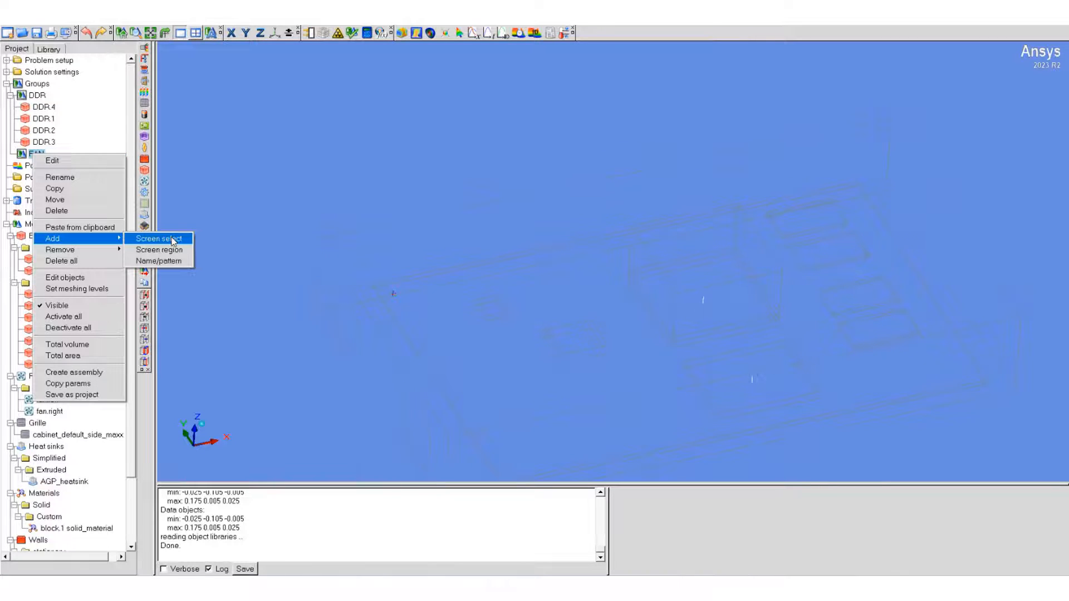
click(176, 262)
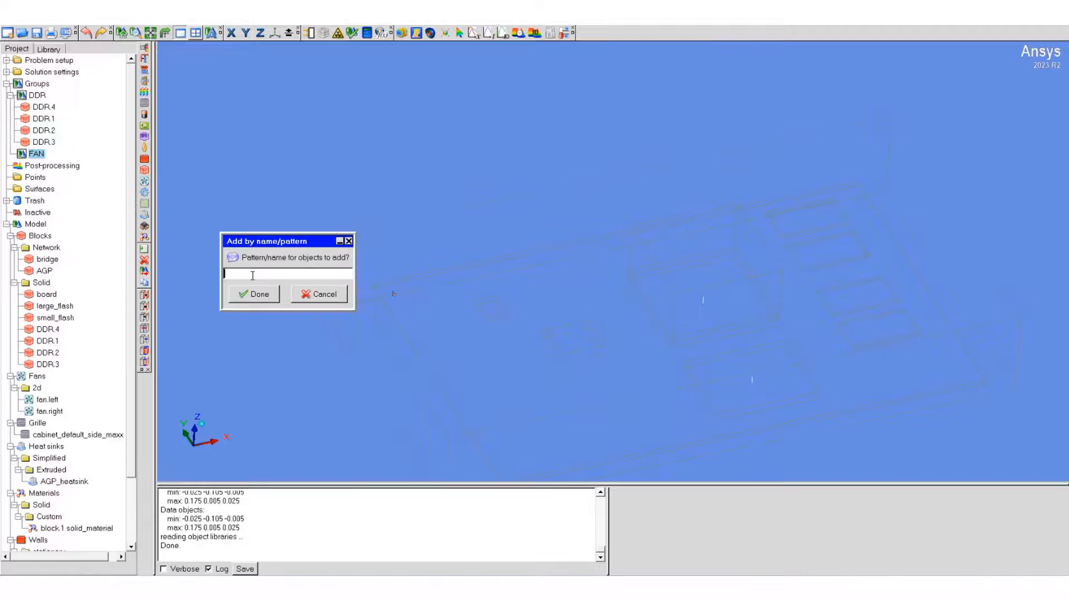
text(ffan*)
click(256, 294)
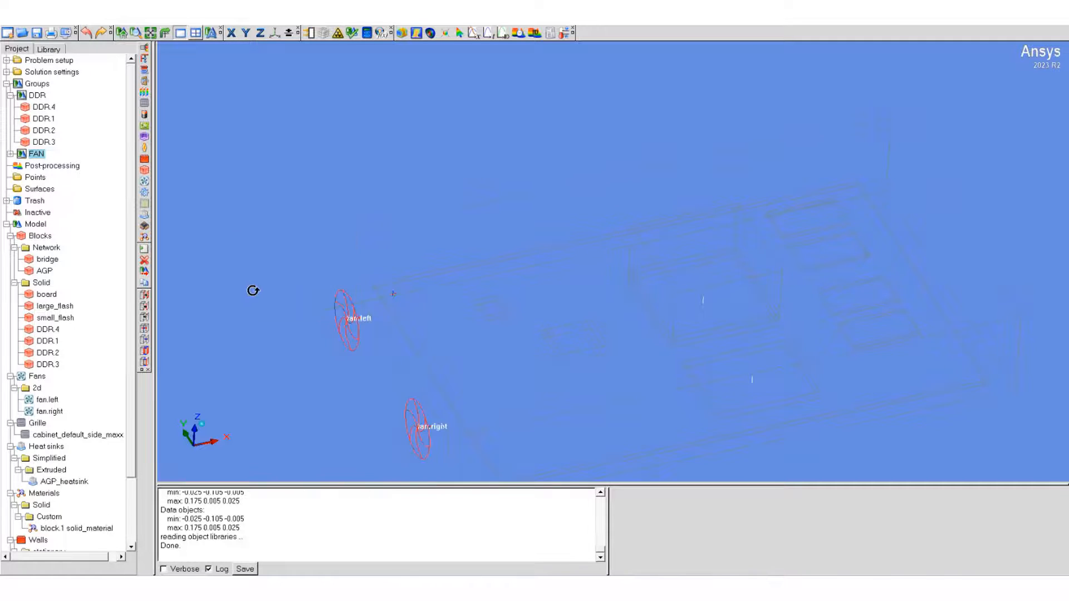
- Edit all blocks of the DDR group together and set their total power to 1.25 W
click(10, 154)
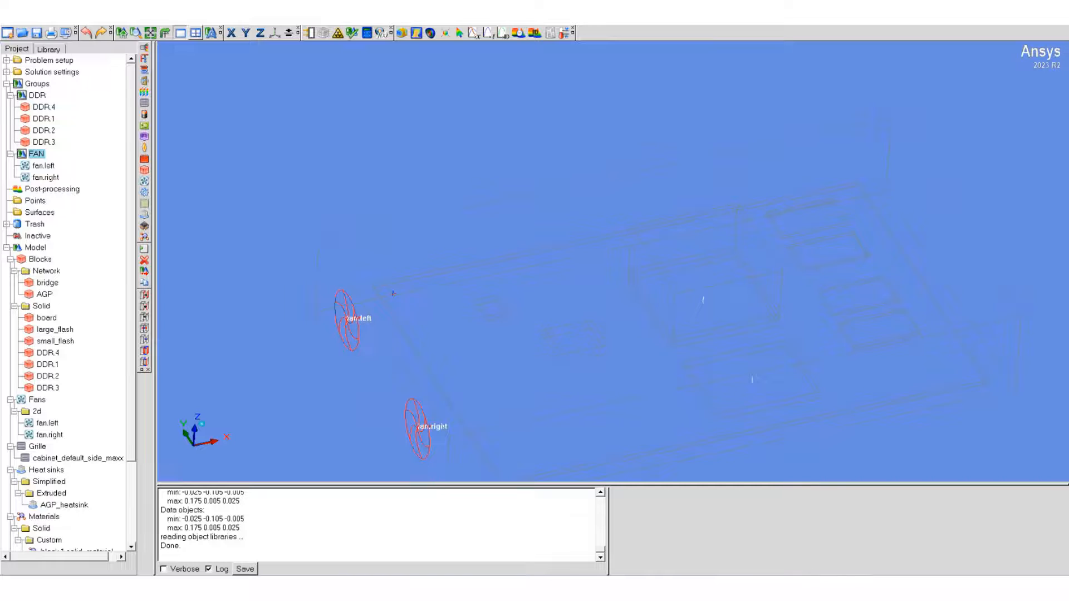
right_click(32, 96)
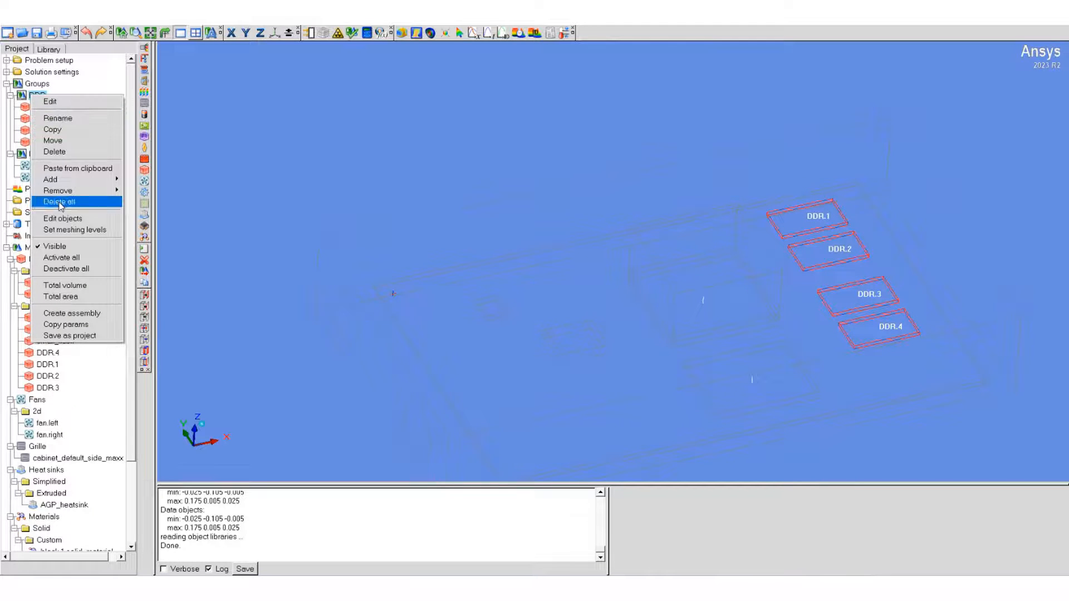
click(66, 219)
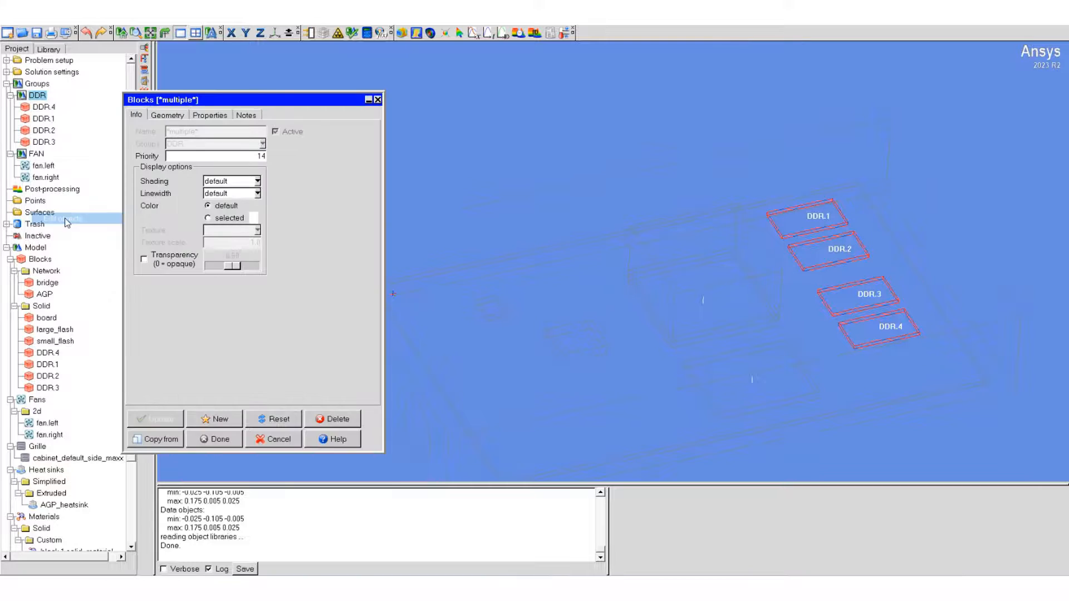
click(210, 115)
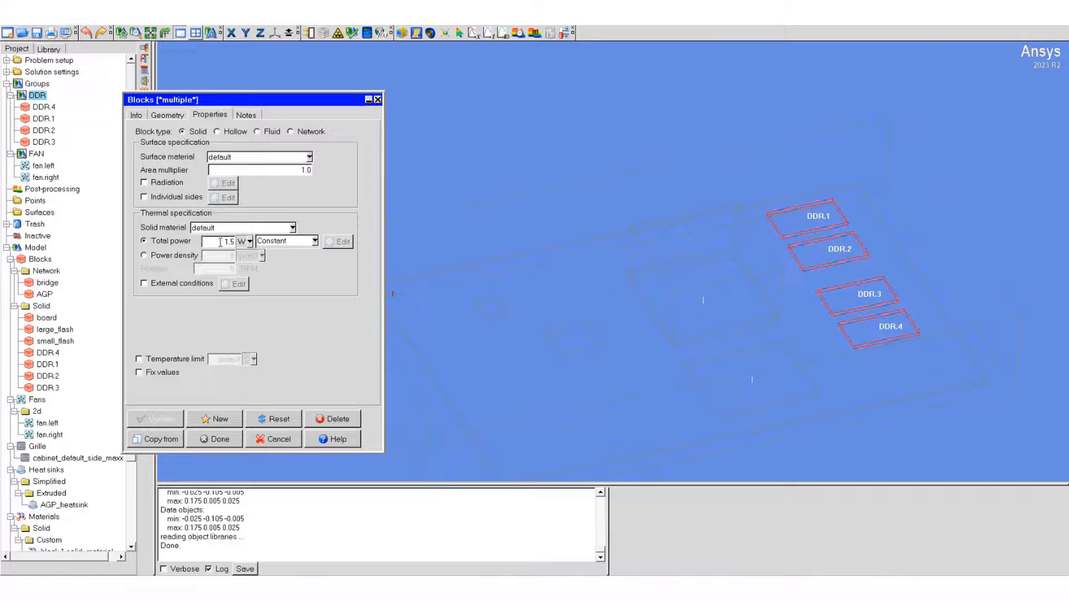
drag(220, 242, 251, 247)
text(1.25)
click(215, 439)
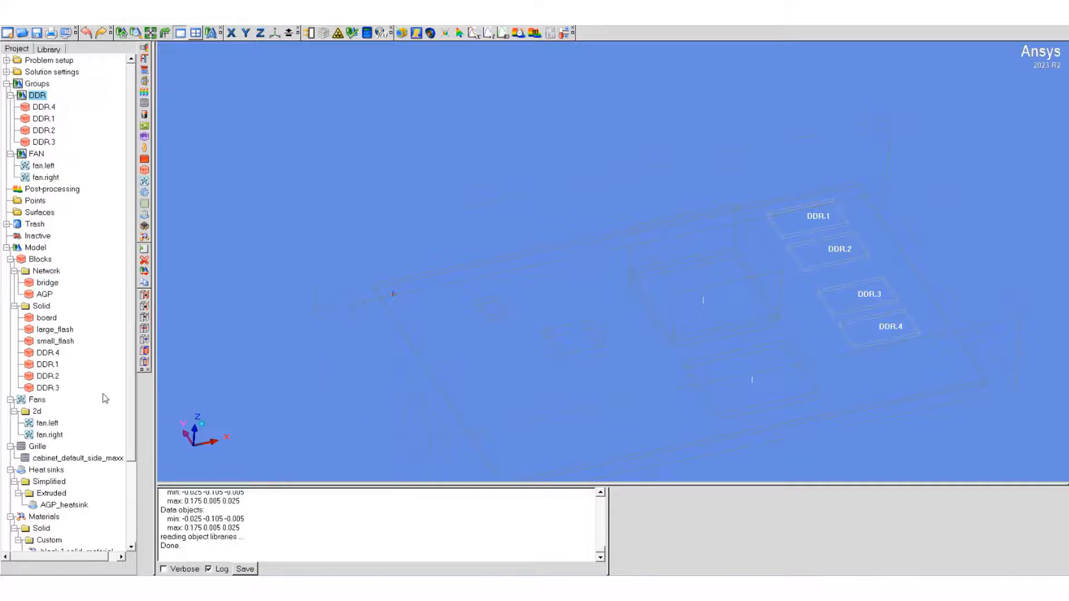
right_click(39, 97)
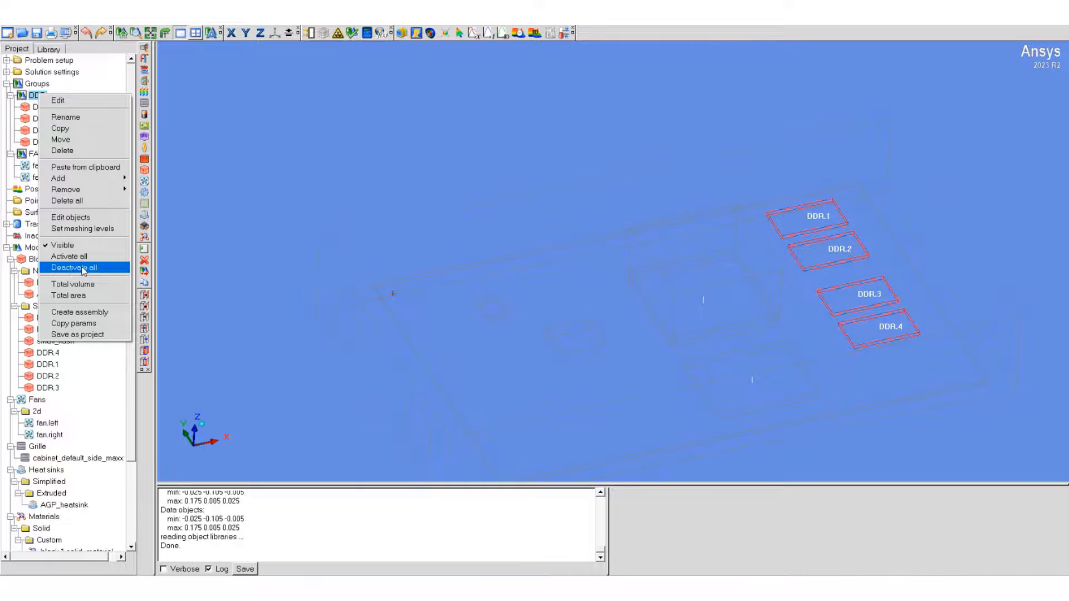
key(Escape)
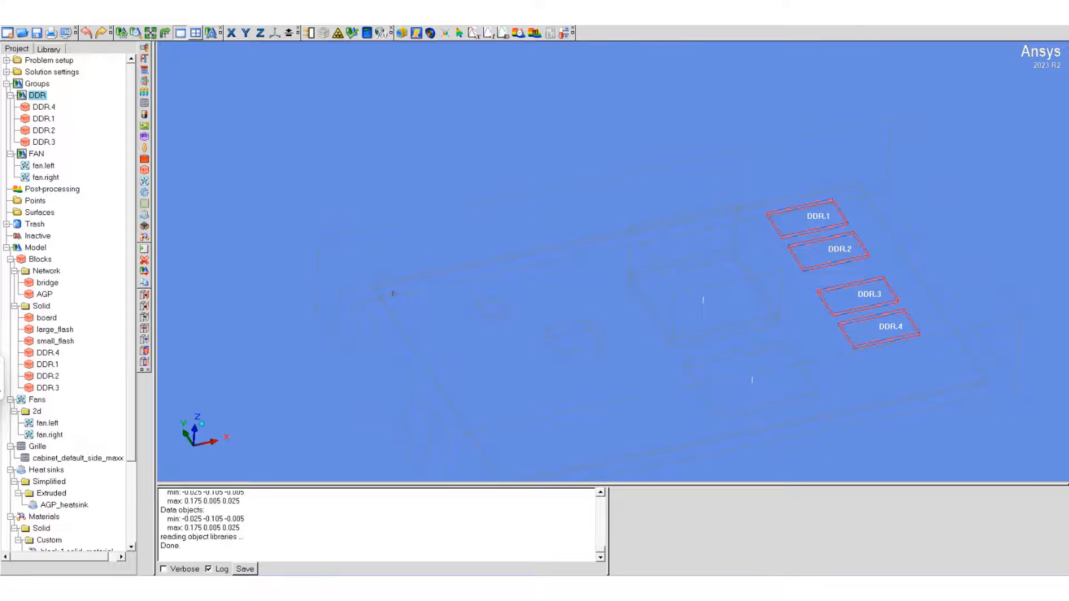
right_click(35, 155)
click(53, 162)
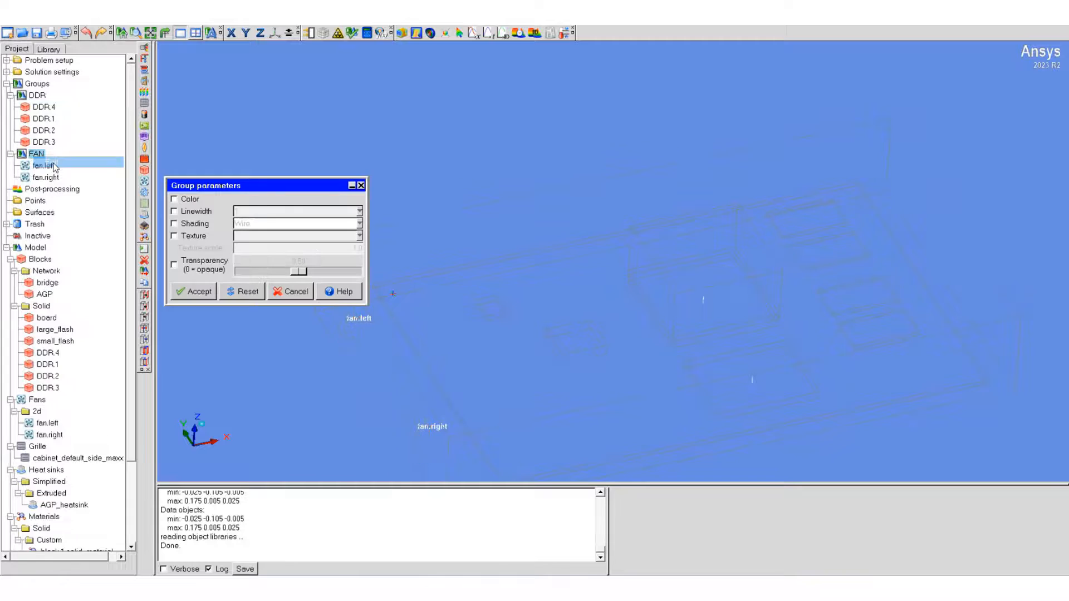
click(360, 185)
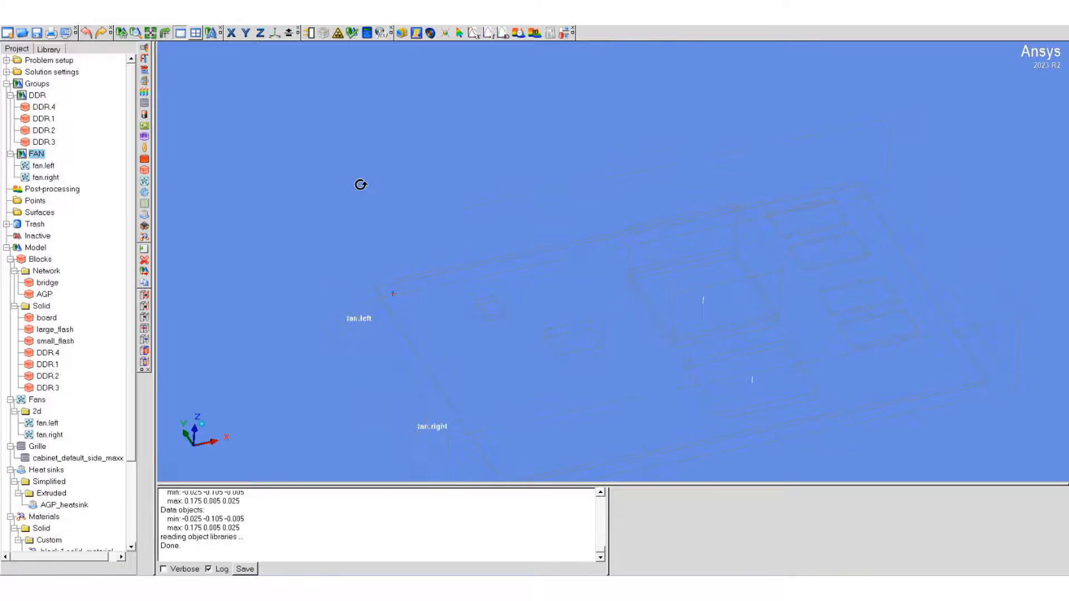
- Edit both fans of the FAN group together, giving them a fixed volumetric flow of 5 cfm
right_click(34, 155)
click(67, 280)
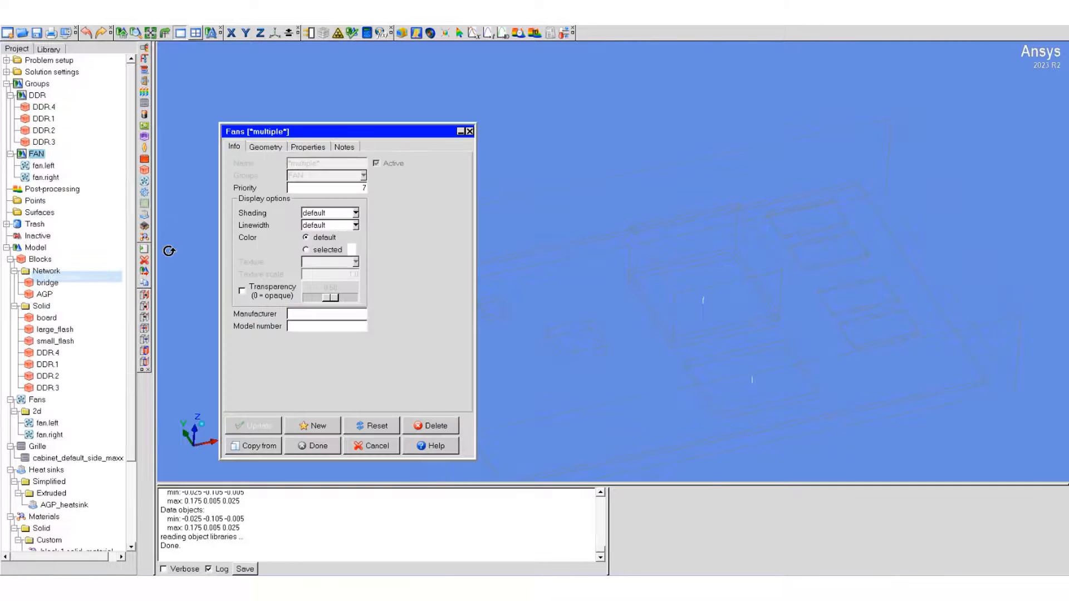
click(308, 148)
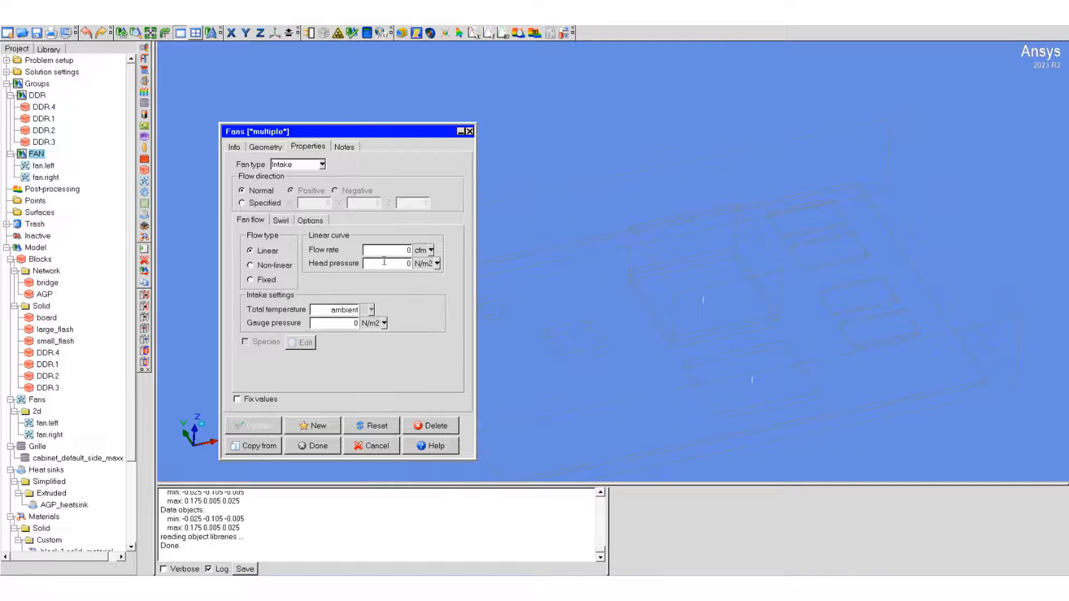
drag(398, 247, 416, 250)
text(5)
click(267, 279)
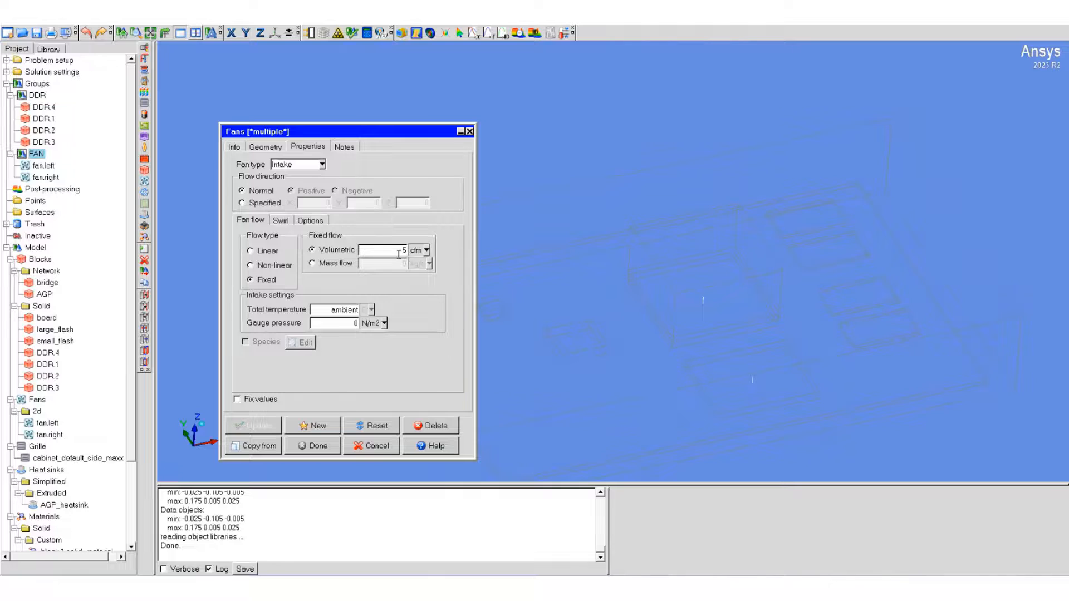
click(314, 447)
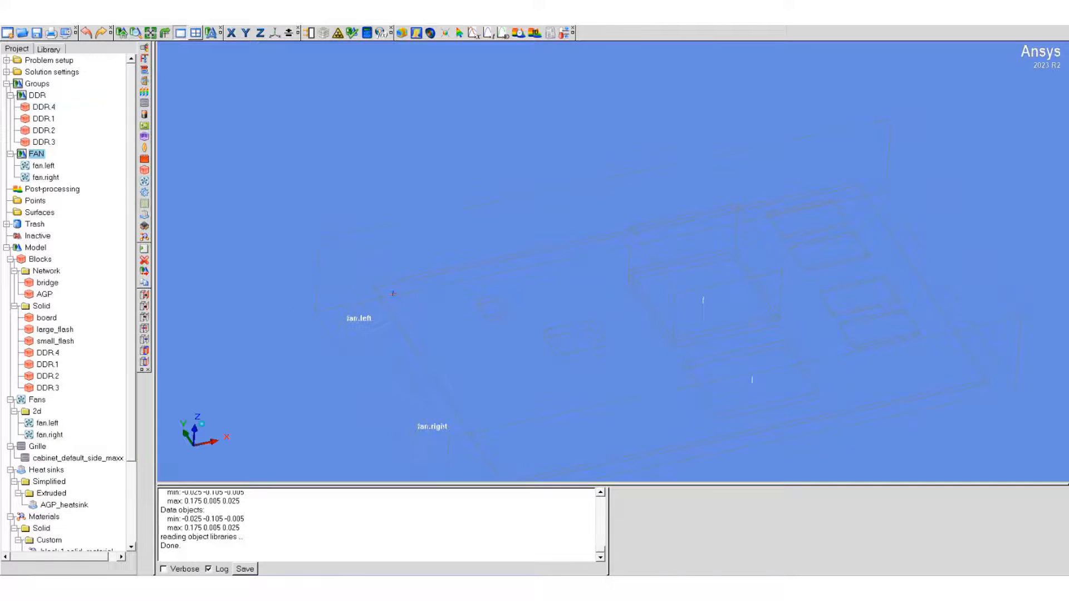
- Set the solid material of large_flash, small_flash and the four DDR blocks to Ceramic_material in one joint edit
click(51, 330)
ctrl+click(55, 342)
ctrl+click(48, 352)
ctrl+click(47, 364)
ctrl+click(48, 376)
ctrl+click(48, 387)
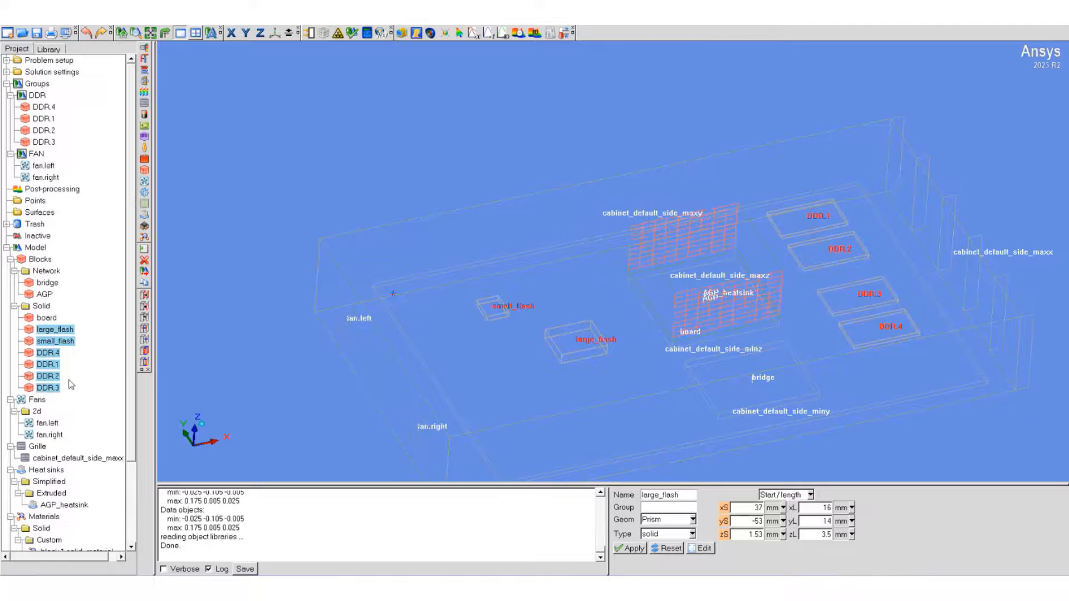
right_click(54, 331)
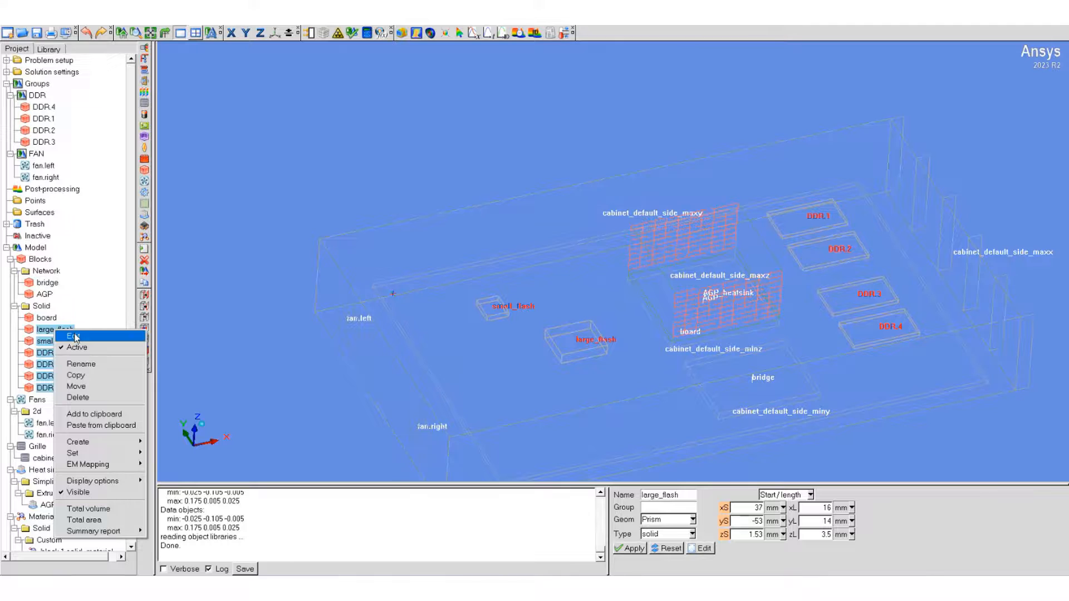
click(76, 336)
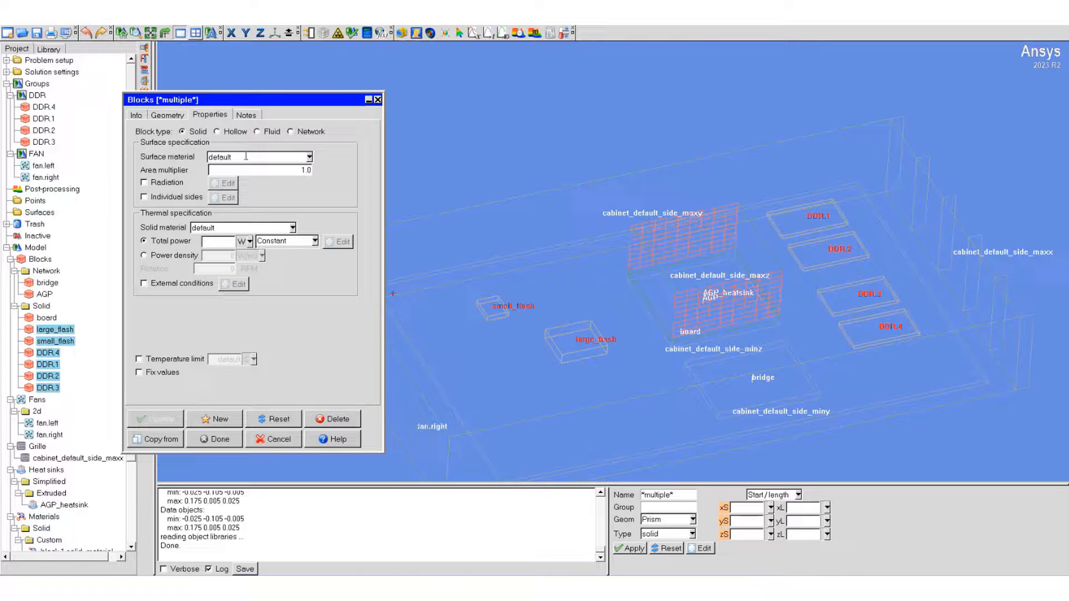
click(292, 228)
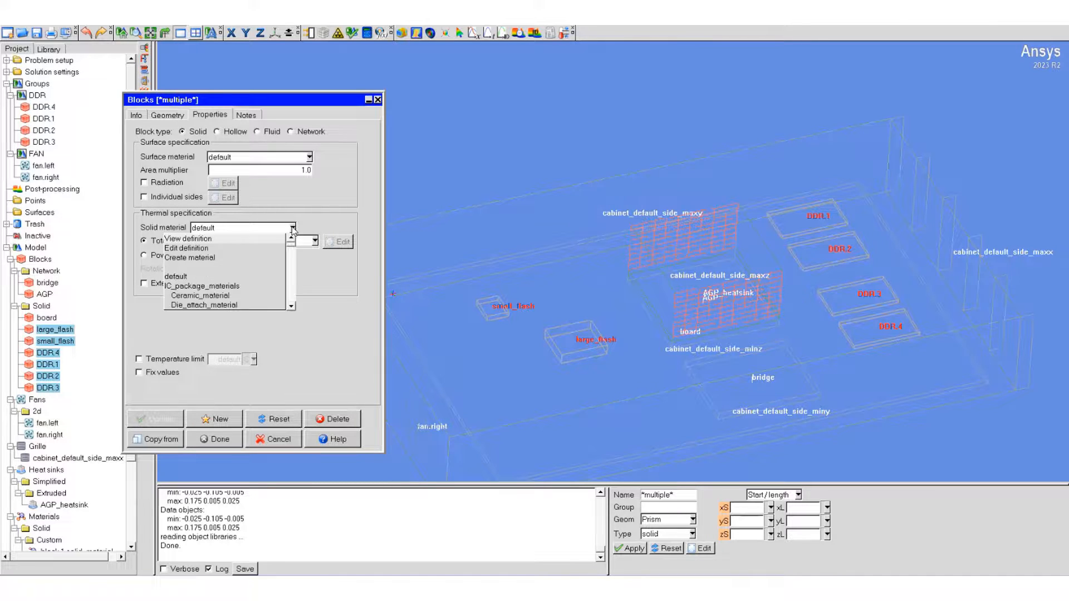
click(216, 297)
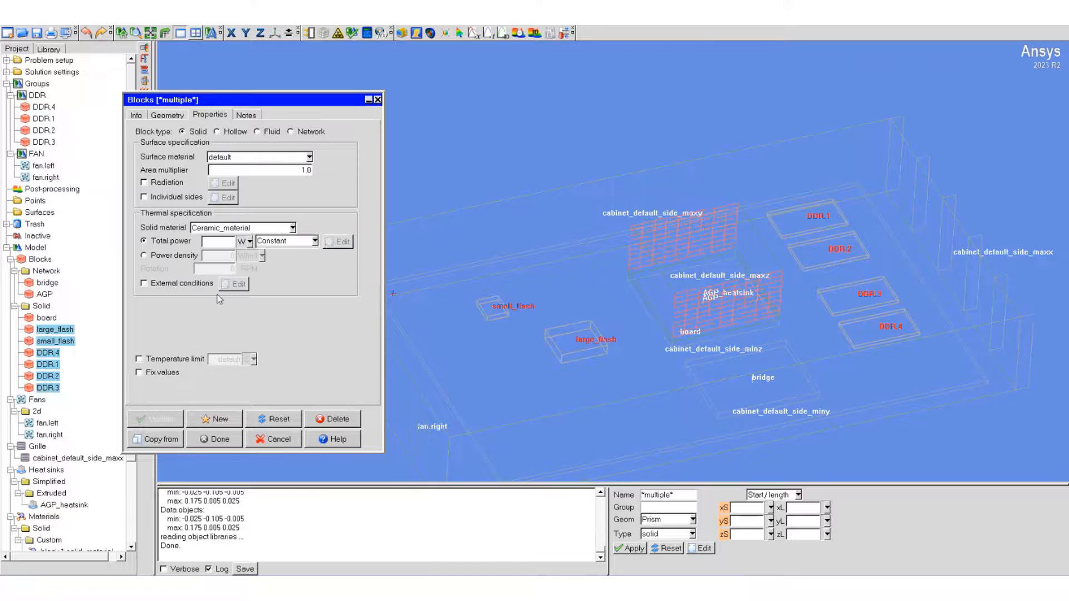
click(220, 440)
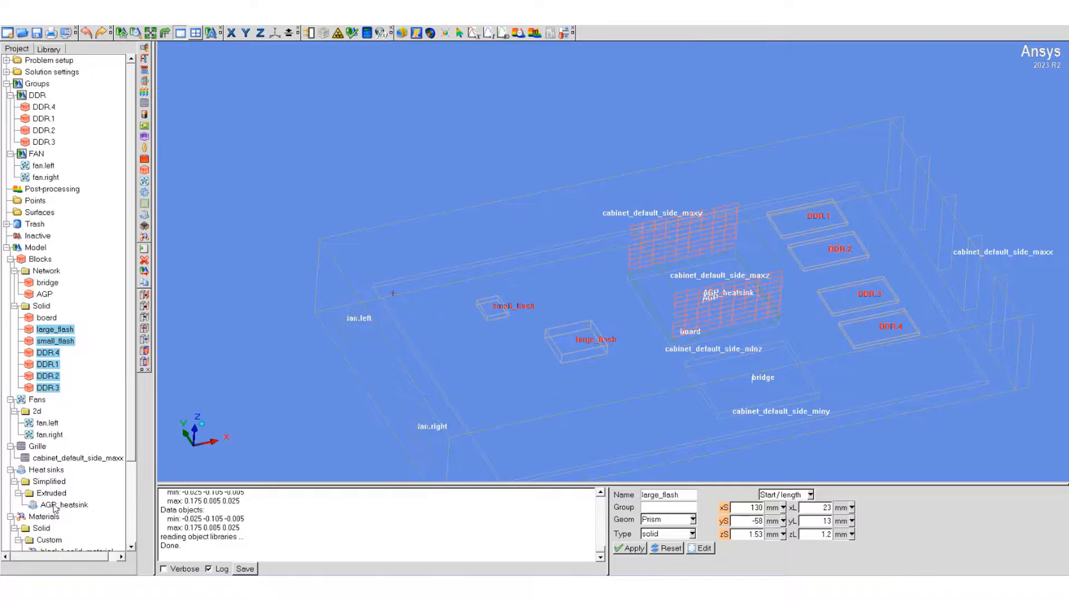
- Deactivate the AGP_heatsink object
scroll(42, 440, down, 3)
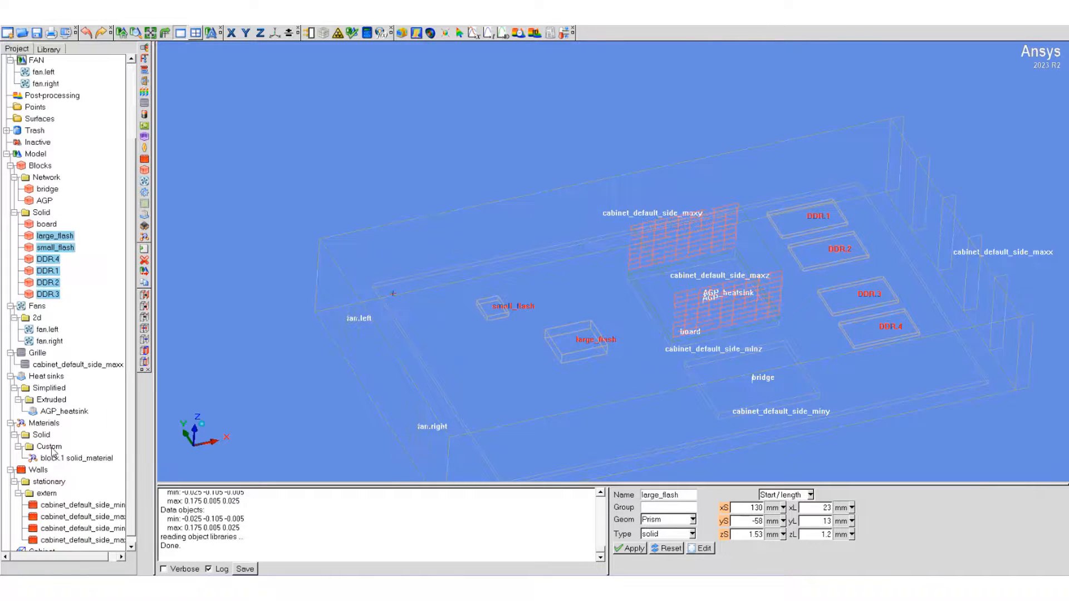
click(52, 412)
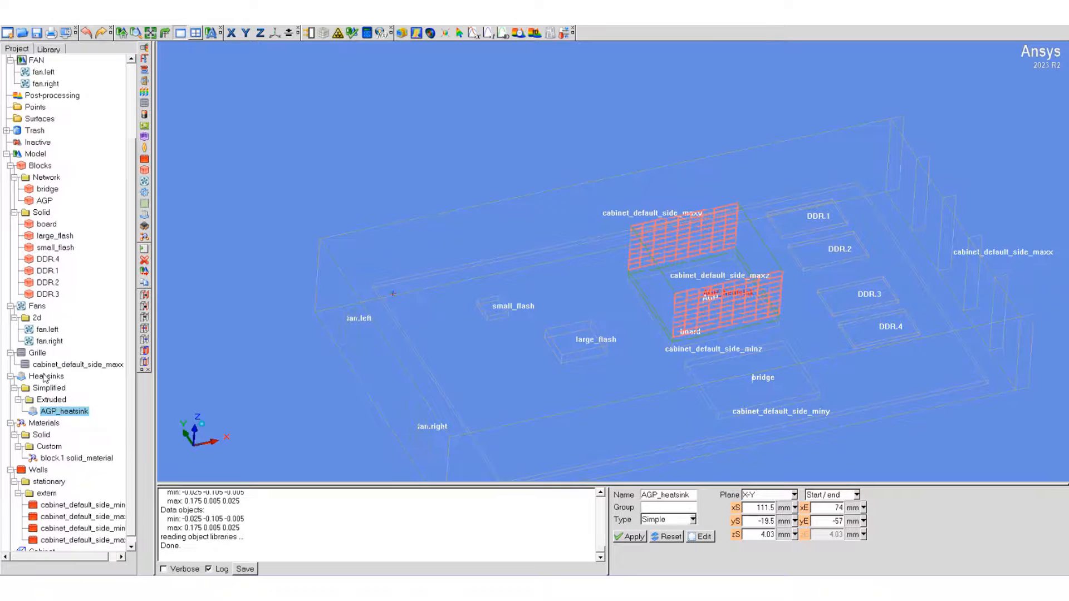
right_click(65, 413)
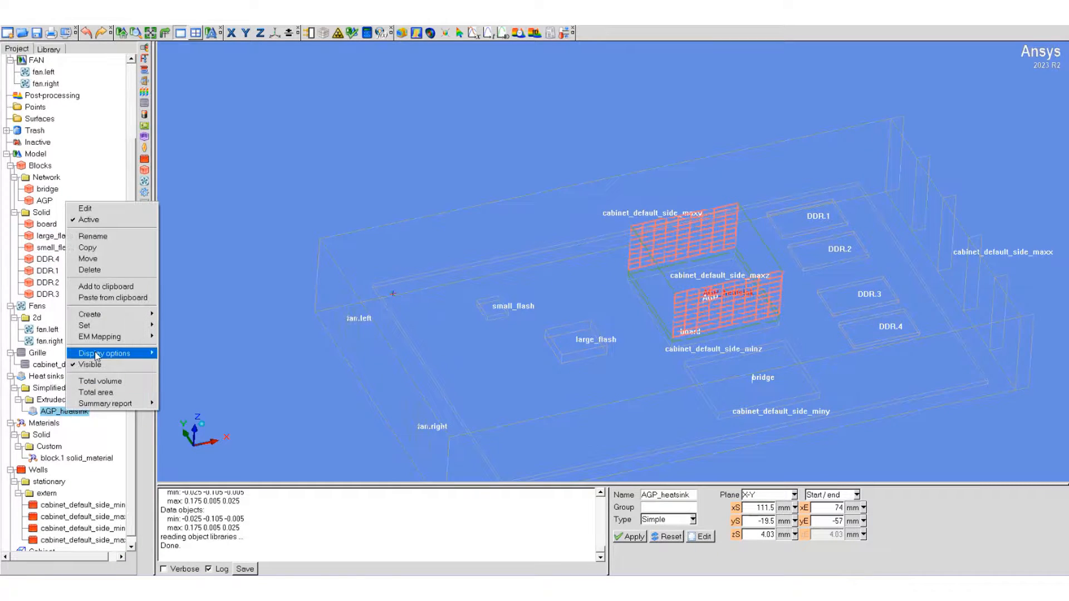
click(92, 220)
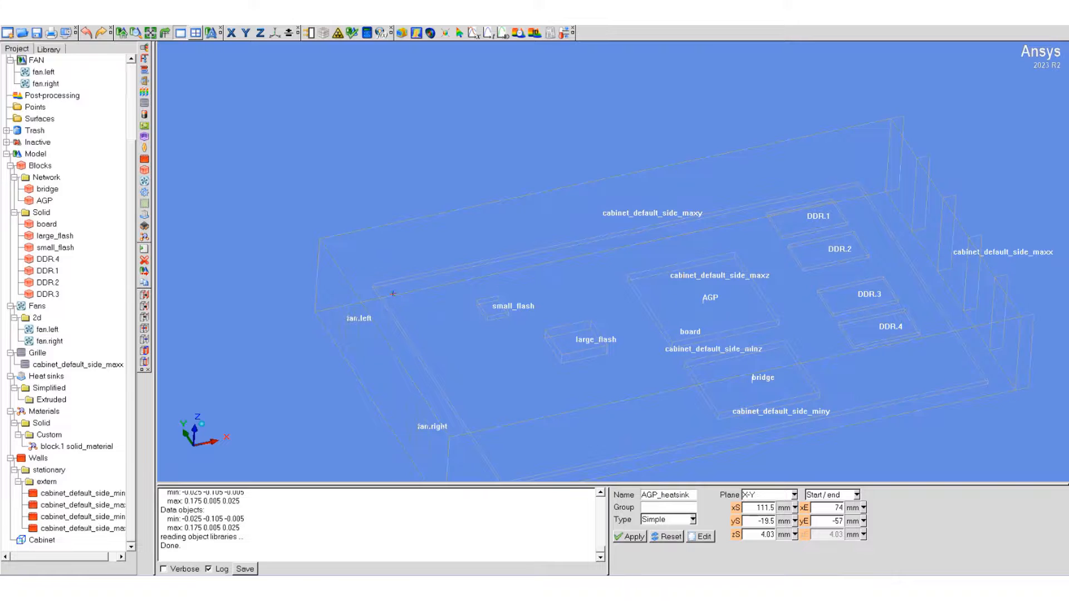
right_click(62, 447)
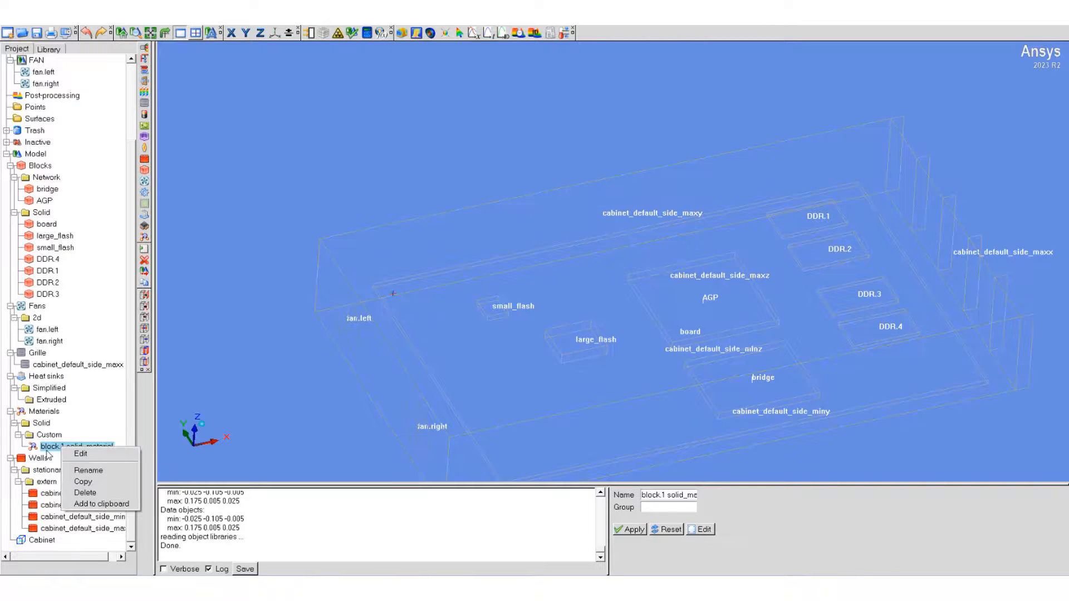
- Reactivate AGP_heatsink from the inactive objects
scroll(50, 364, up, 3)
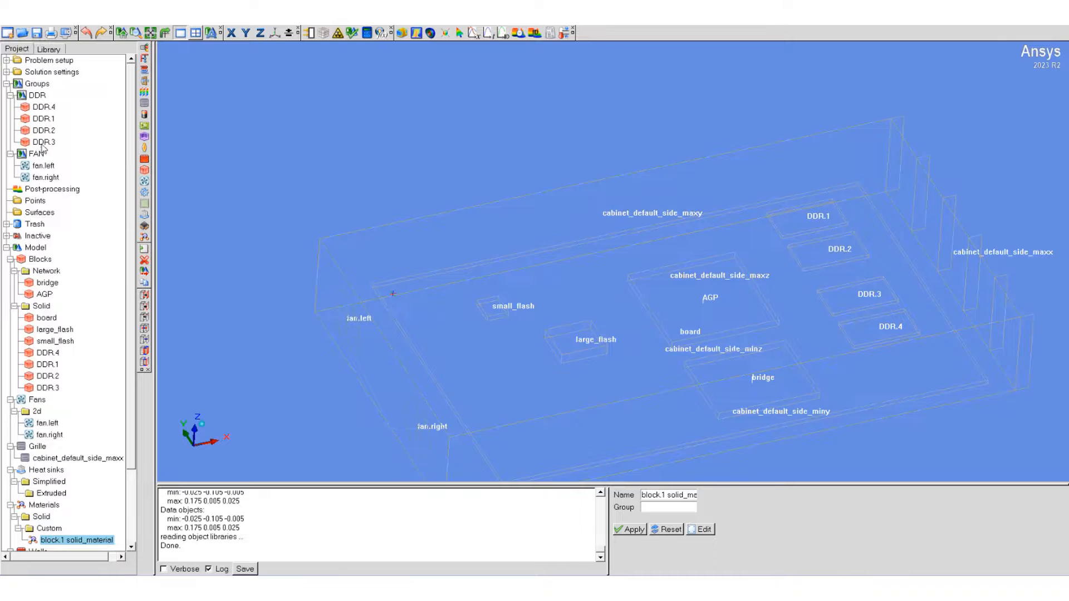
click(7, 236)
click(52, 248)
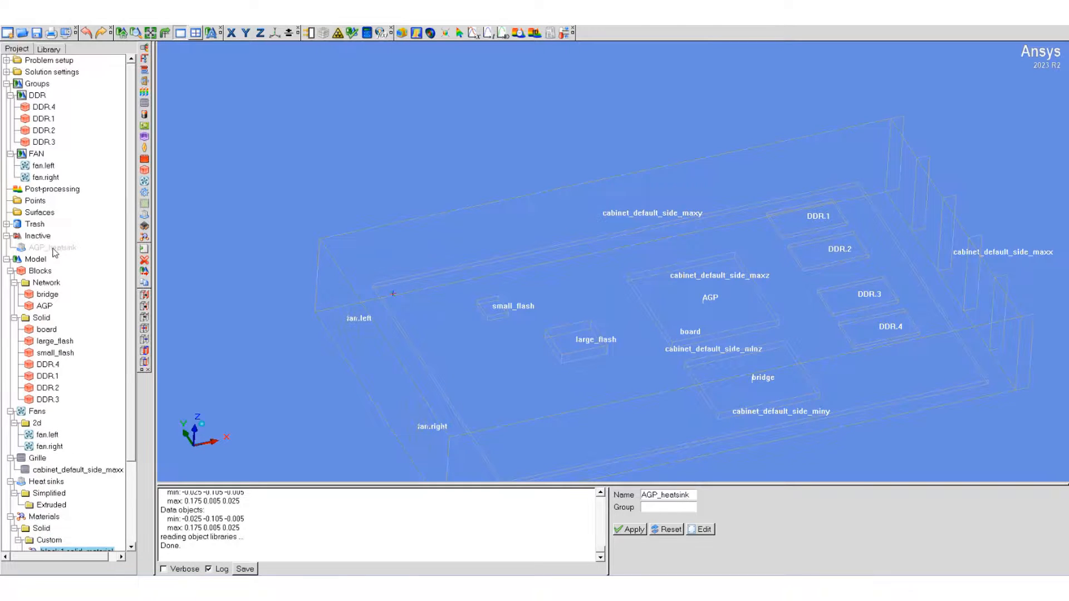
right_click(48, 249)
click(70, 263)
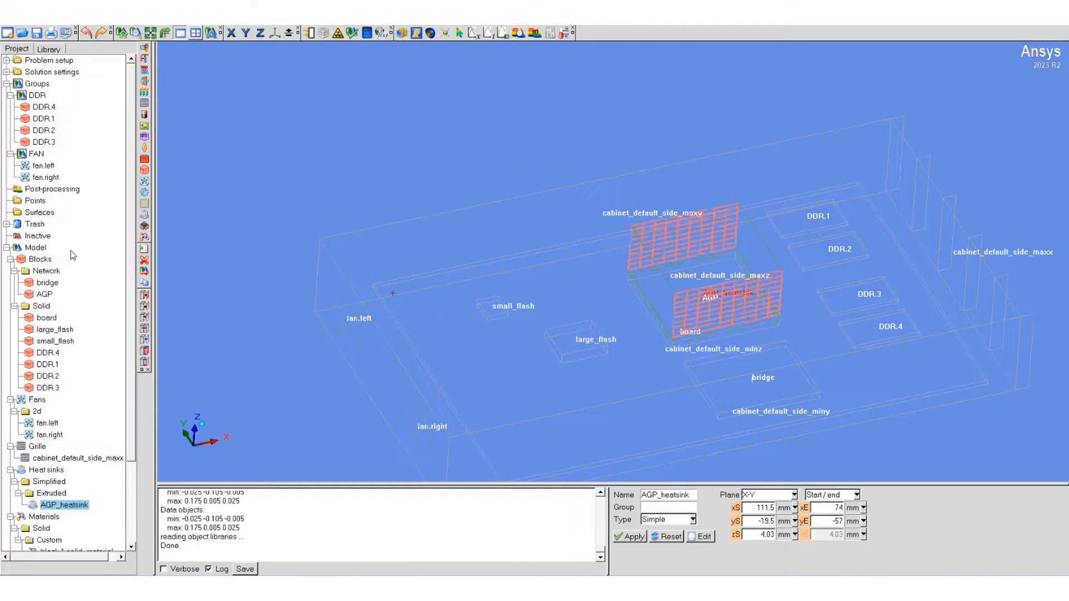
scroll(73, 252, down, 3)
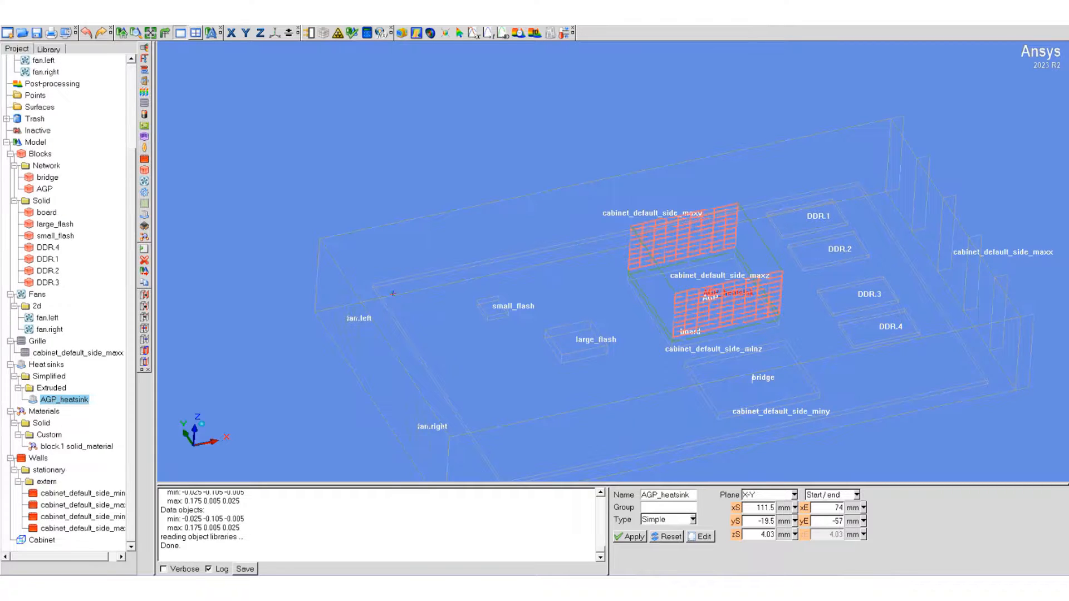
scroll(468, 150, down, 3)
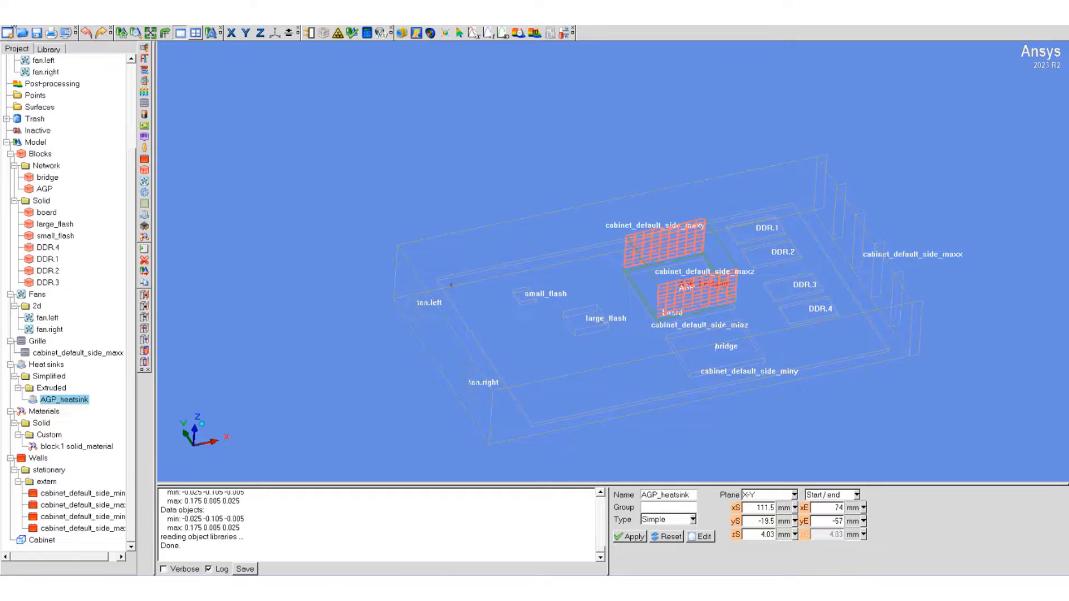
click(14, 28)
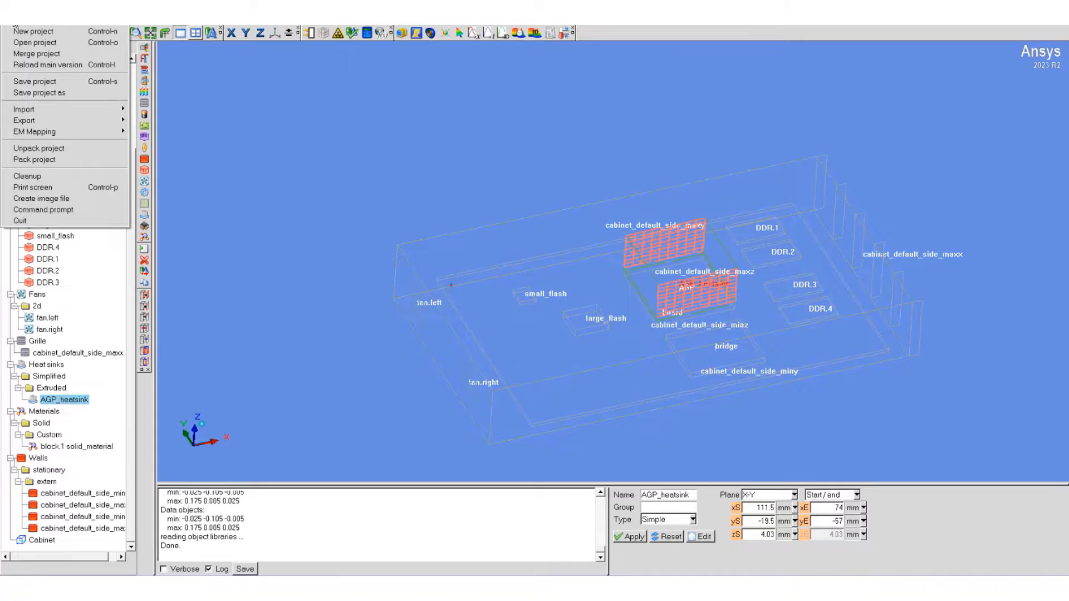
click(51, 26)
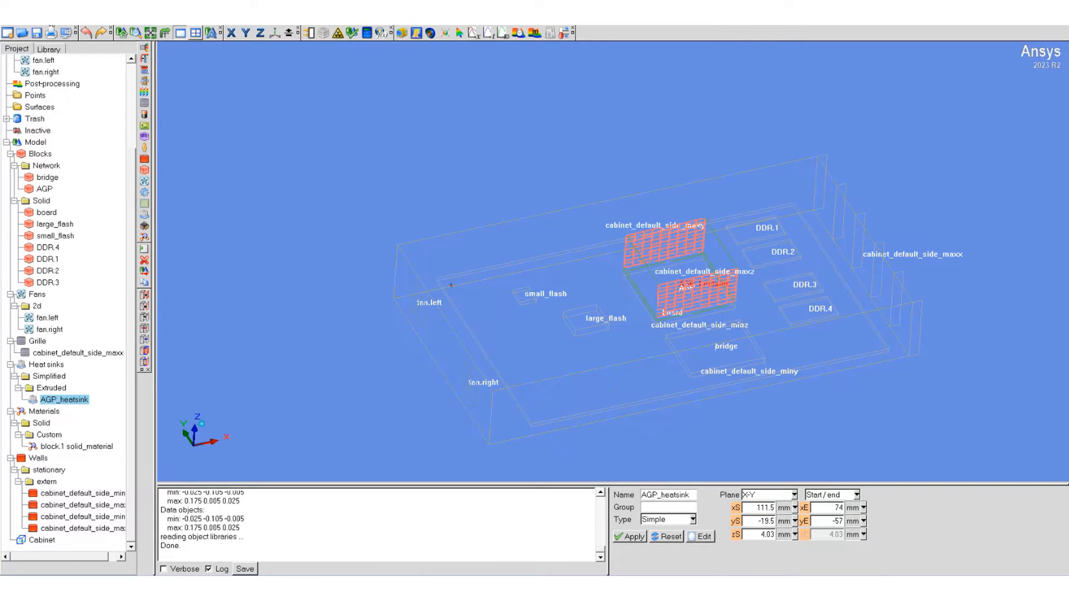
click(40, 19)
click(67, 61)
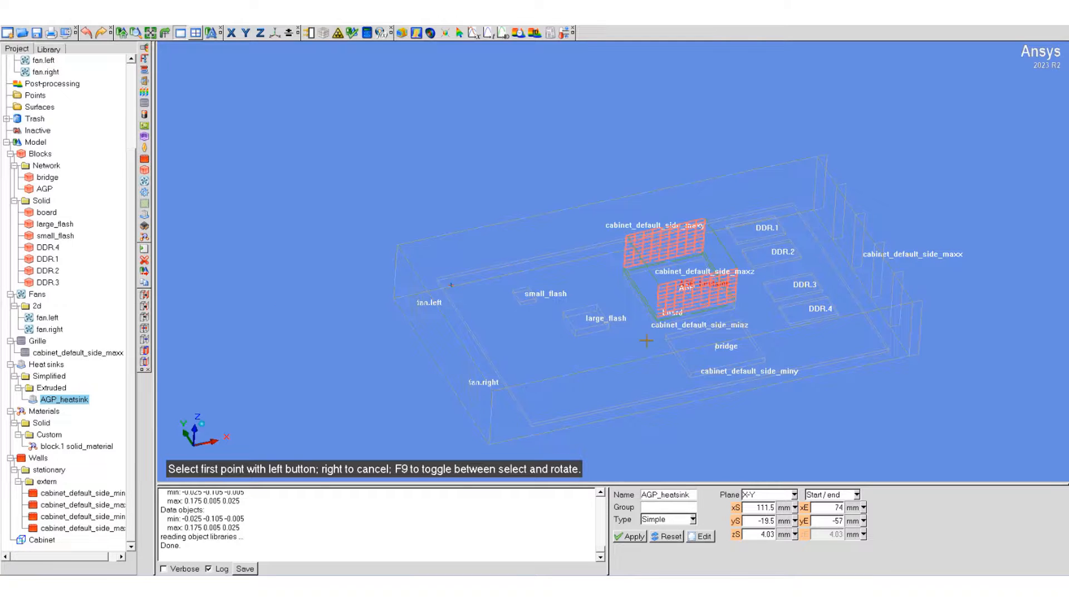
right_click(528, 300)
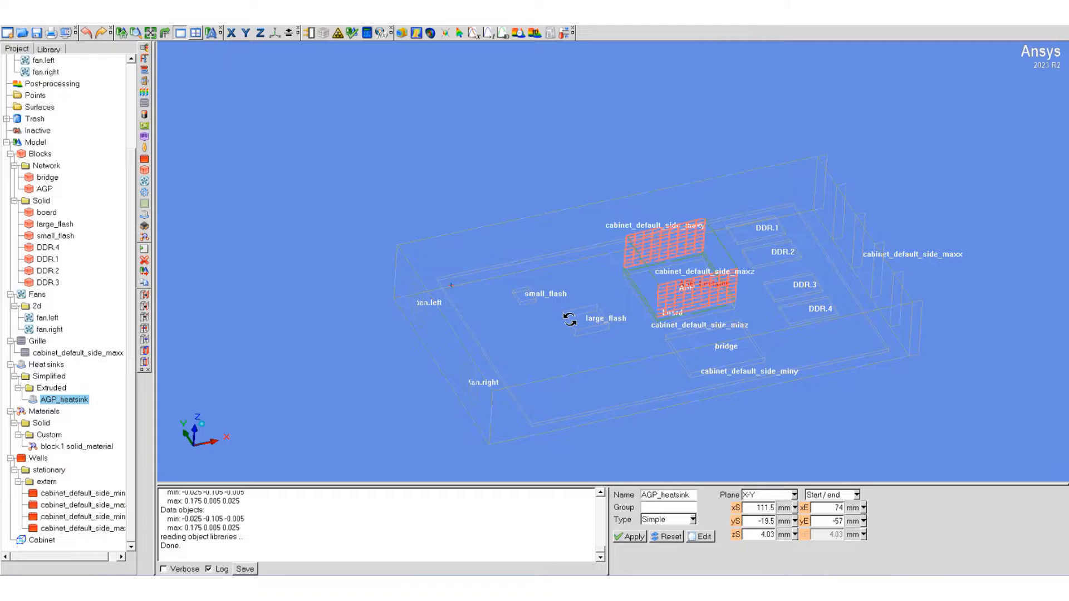
- Measure the distance from small_flash to large_flash and from the AGP_heatsink corner to DDR.2
mouse_move(437, 310)
mouse_down()
mouse_move(374, 312)
mouse_move(434, 306)
mouse_move(429, 316)
mouse_up()
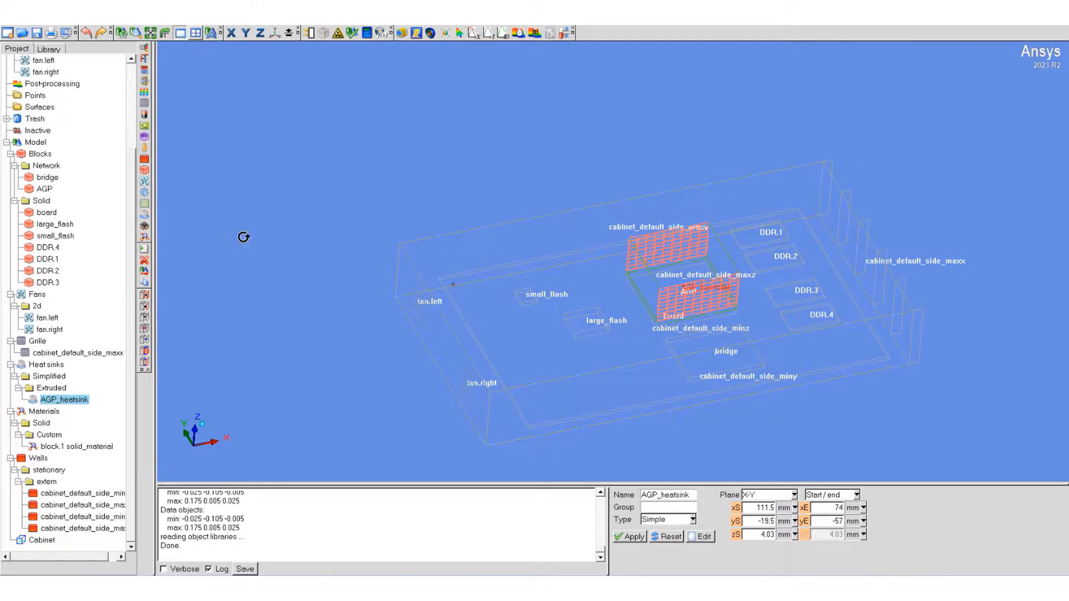
click(45, 22)
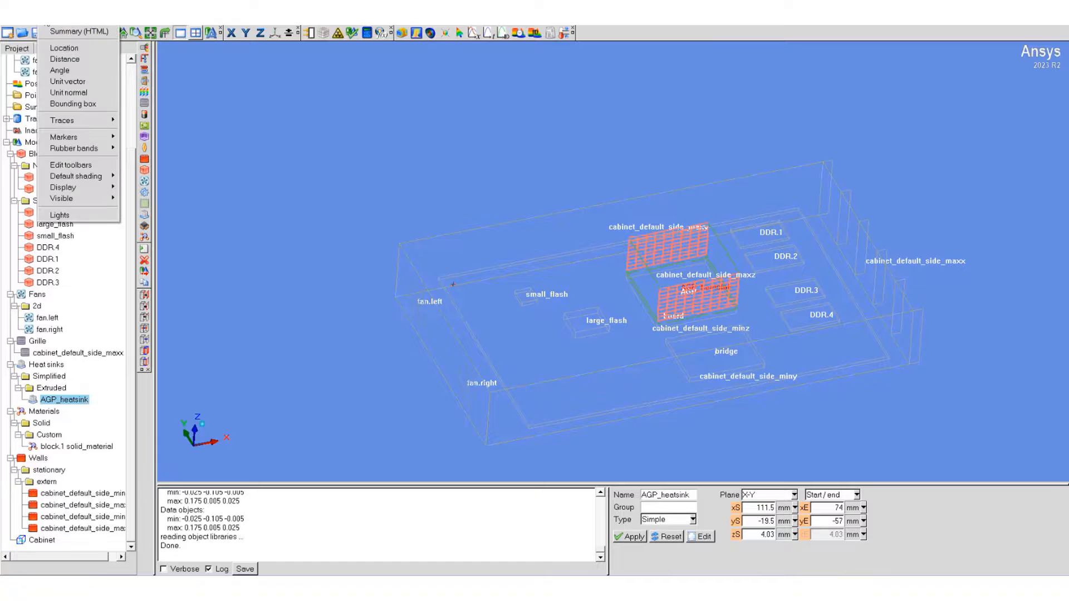
click(64, 59)
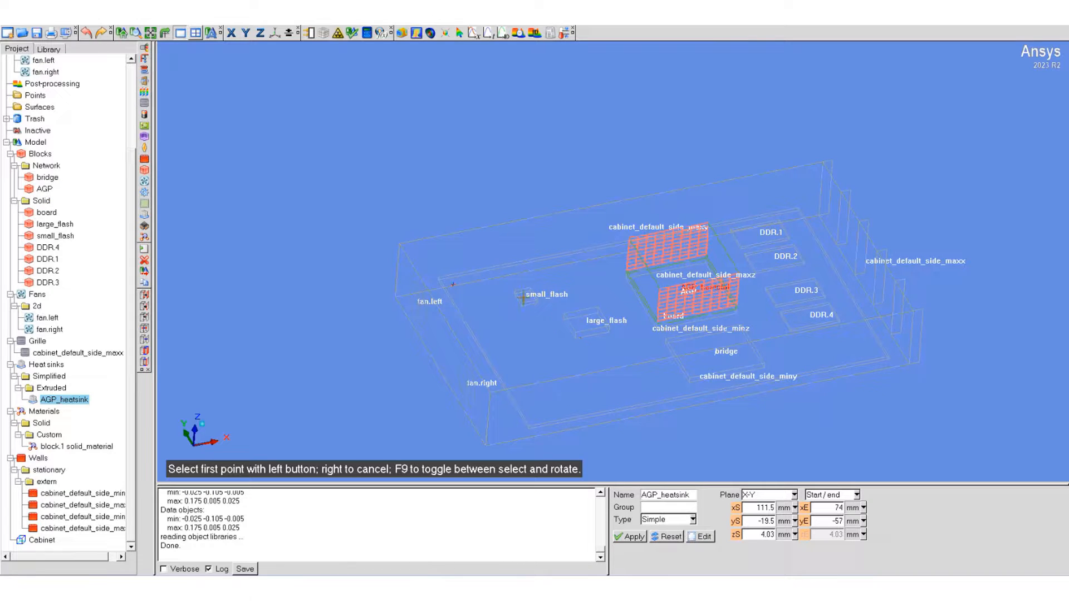
click(520, 299)
click(581, 329)
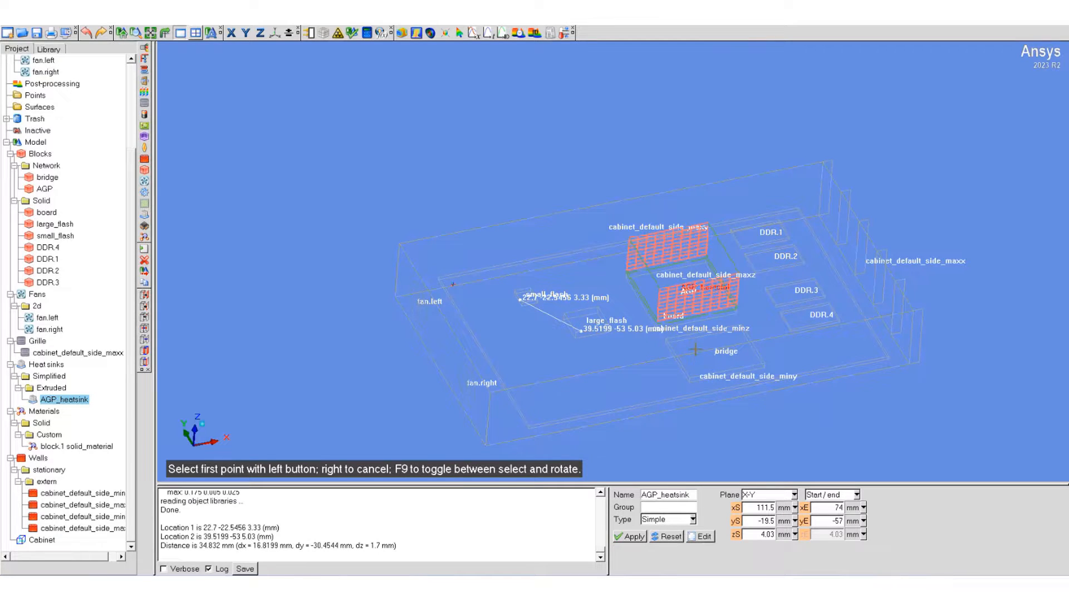
click(654, 315)
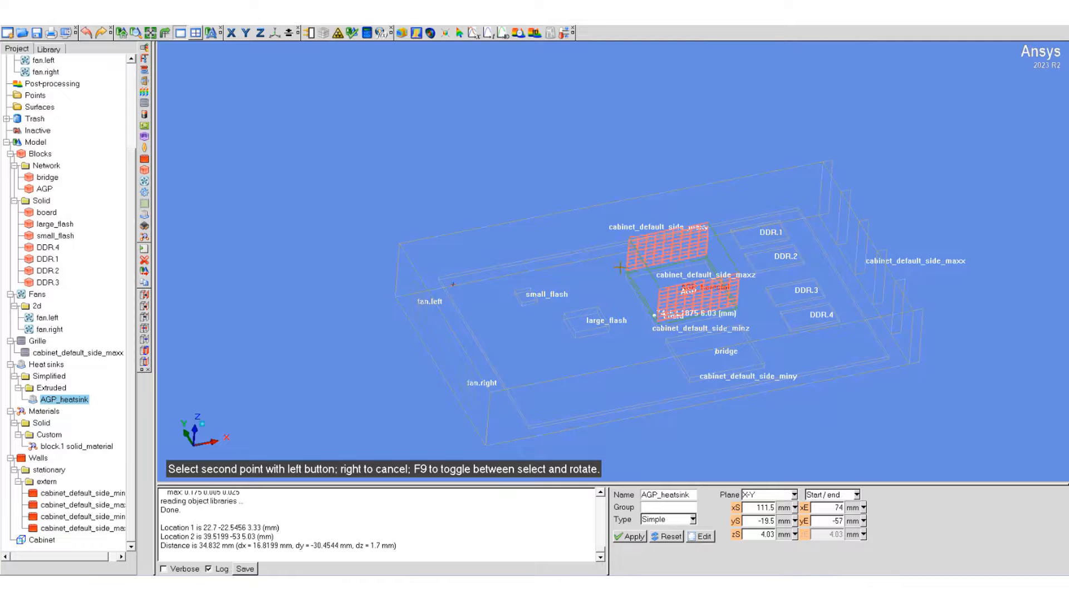
click(769, 251)
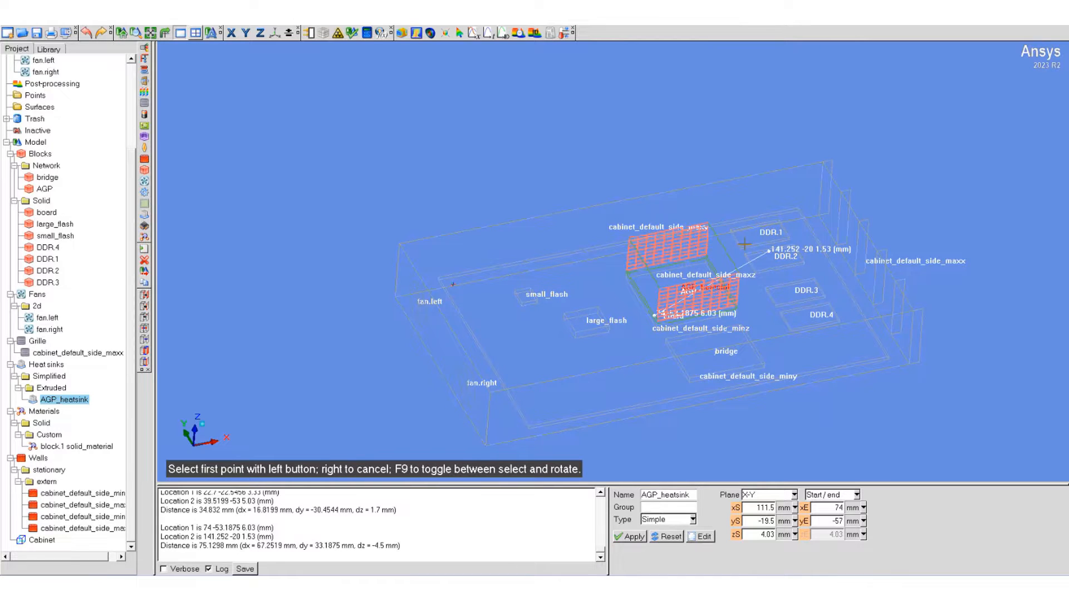
- Measure the board's long edge on the min-y side between its two corners, highlight the logged distance, and end measuring
click(530, 423)
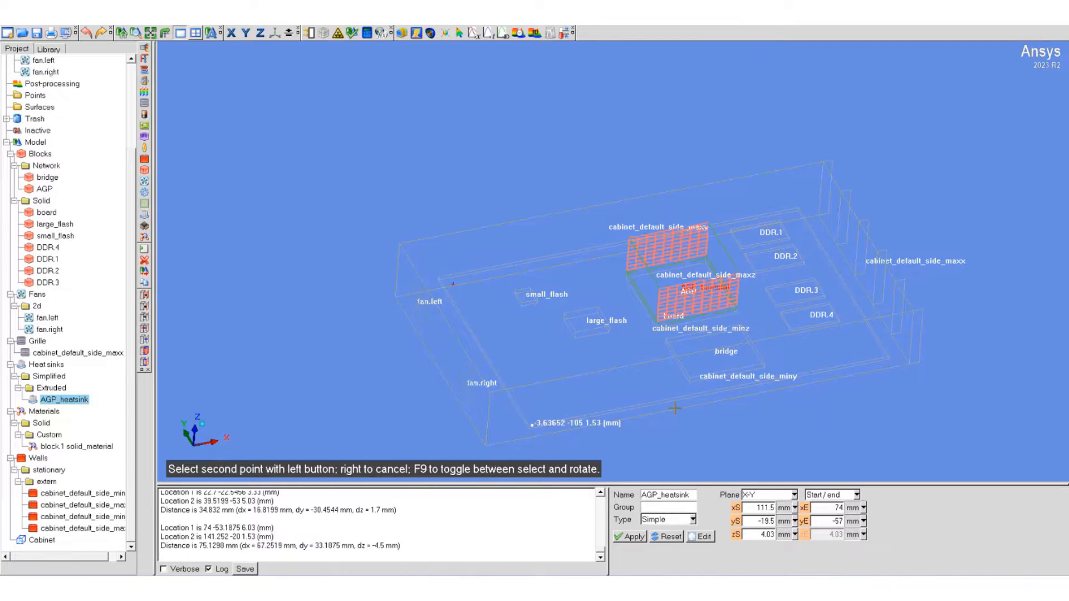
click(888, 357)
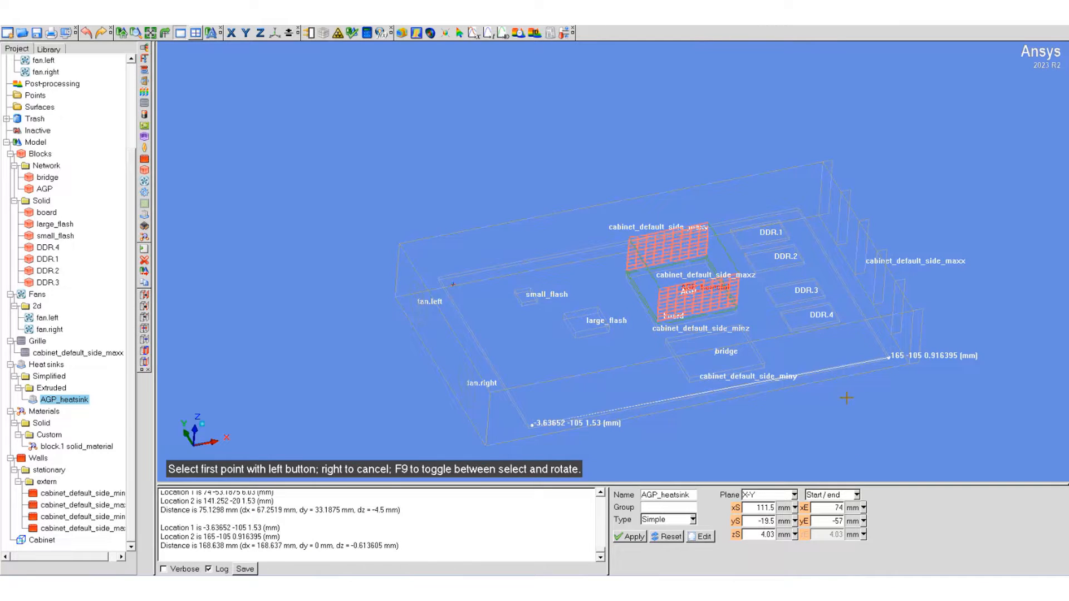
drag(413, 544, 163, 544)
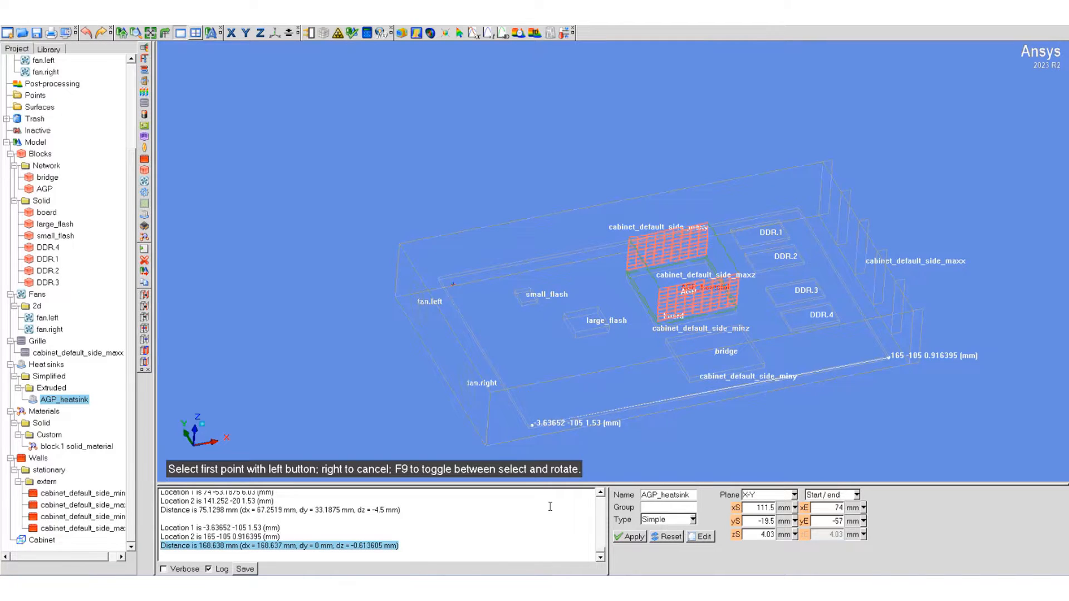
click(472, 547)
right_click(362, 362)
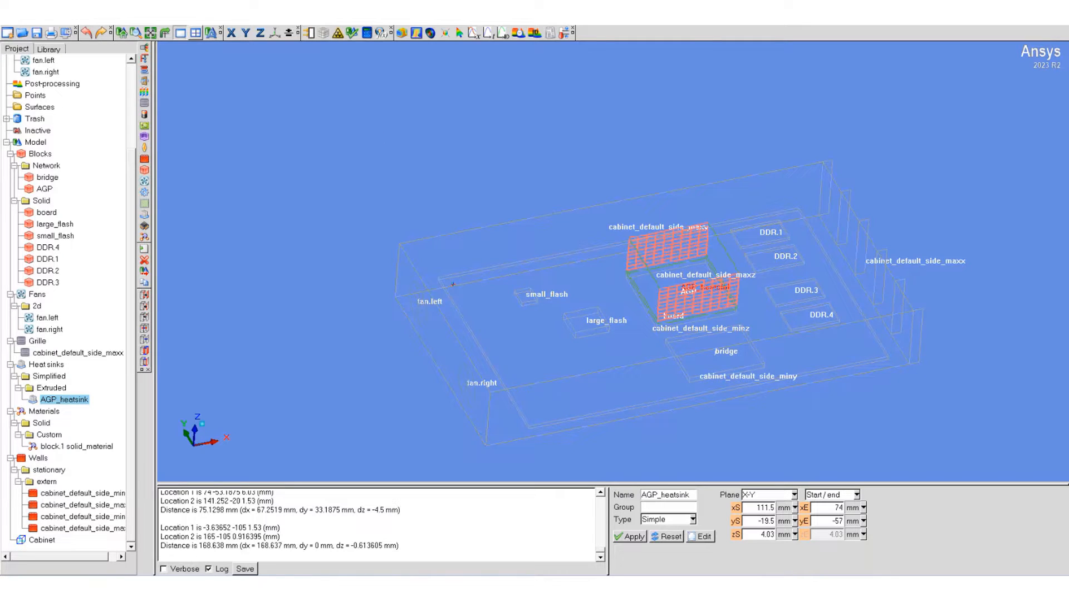
- Pack the project into the archive ws1.tzr in the Training folder
click(7, 25)
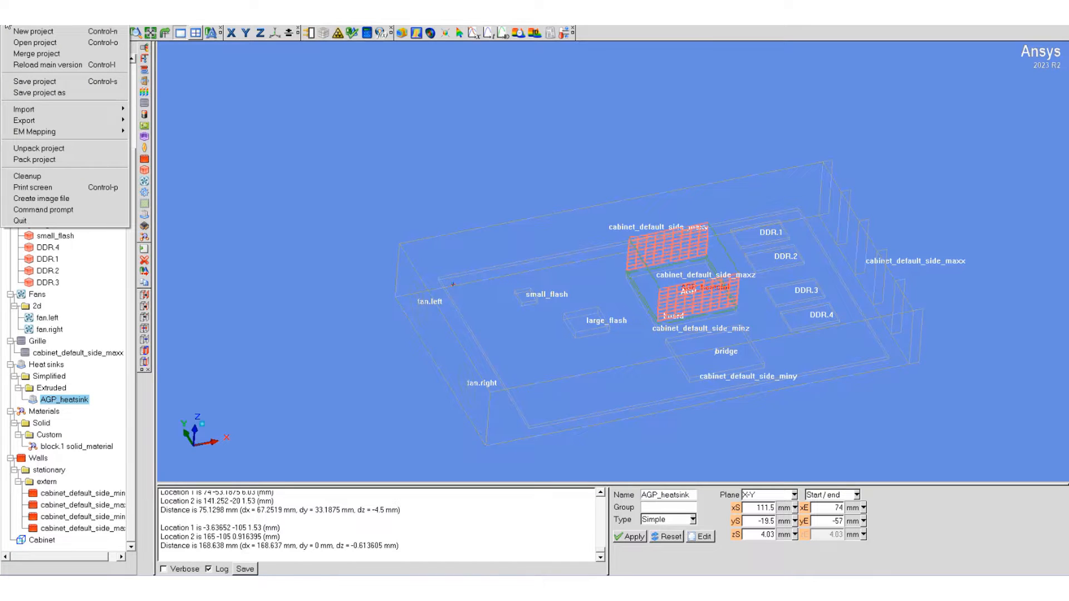
click(35, 161)
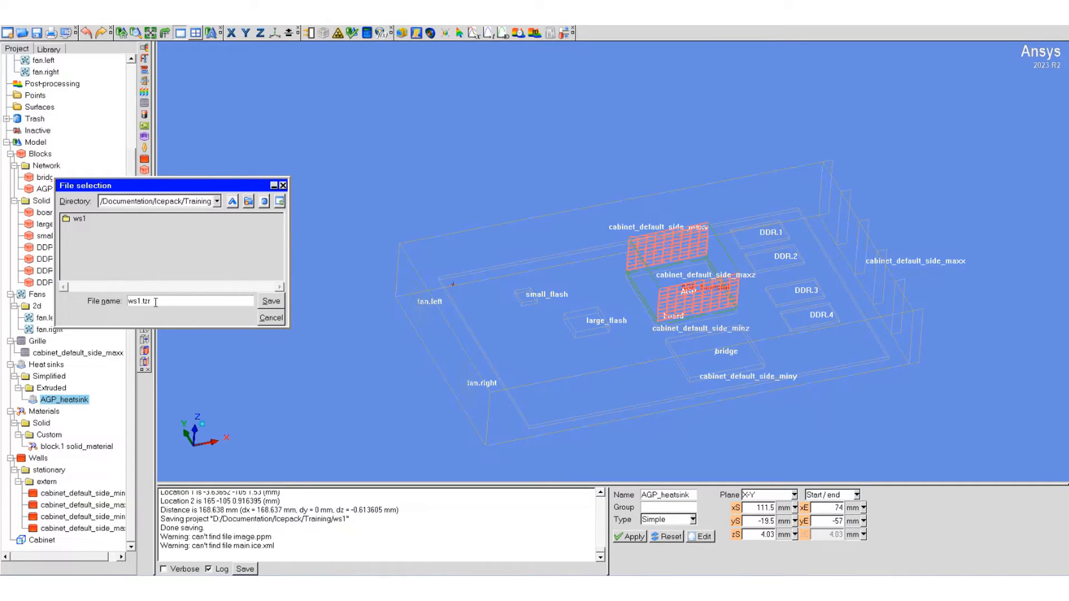
drag(155, 302, 142, 301)
click(270, 301)
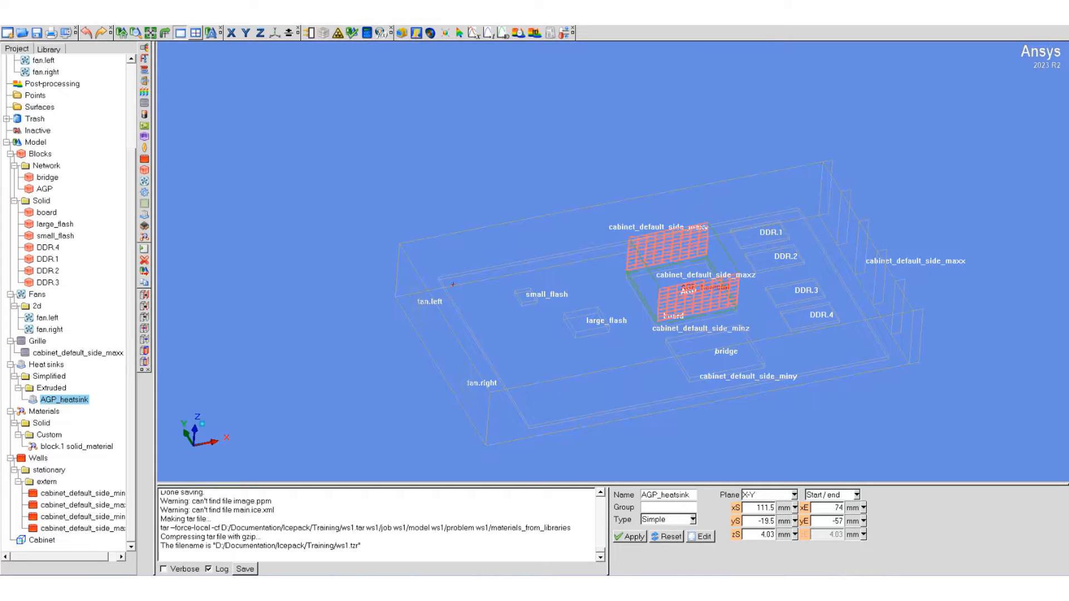
- Review the power and temperature limit setup of all objects and close it without changes
click(133, 18)
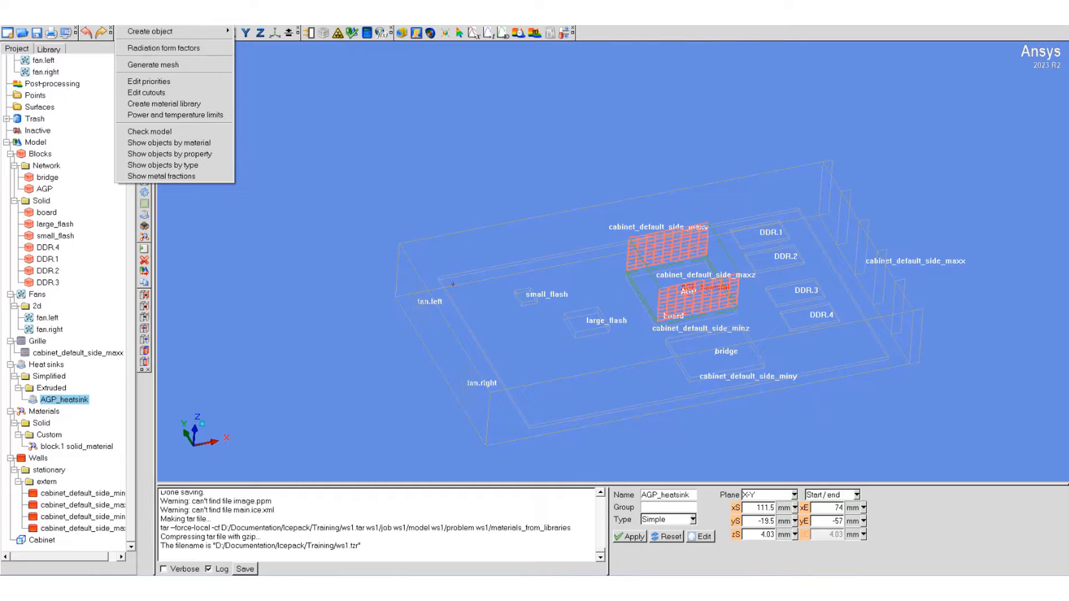
click(159, 116)
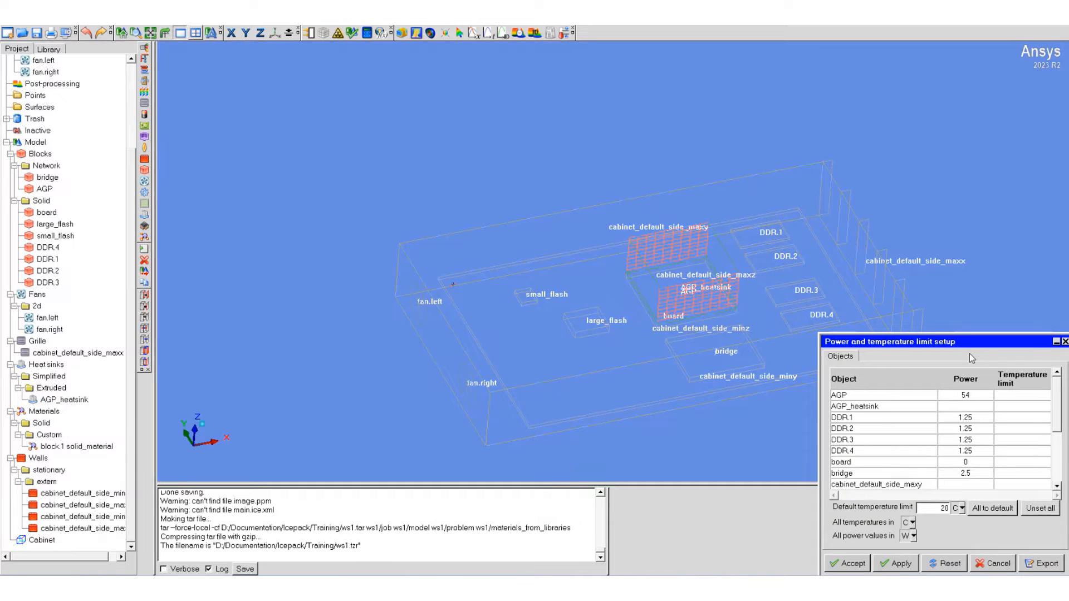
drag(944, 344, 439, 209)
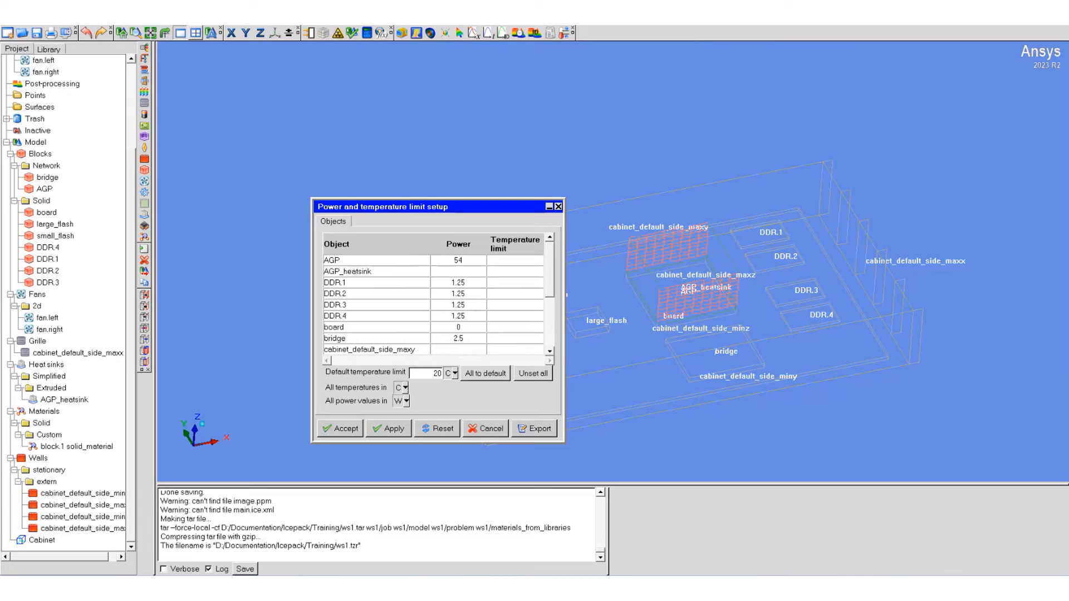
click(557, 207)
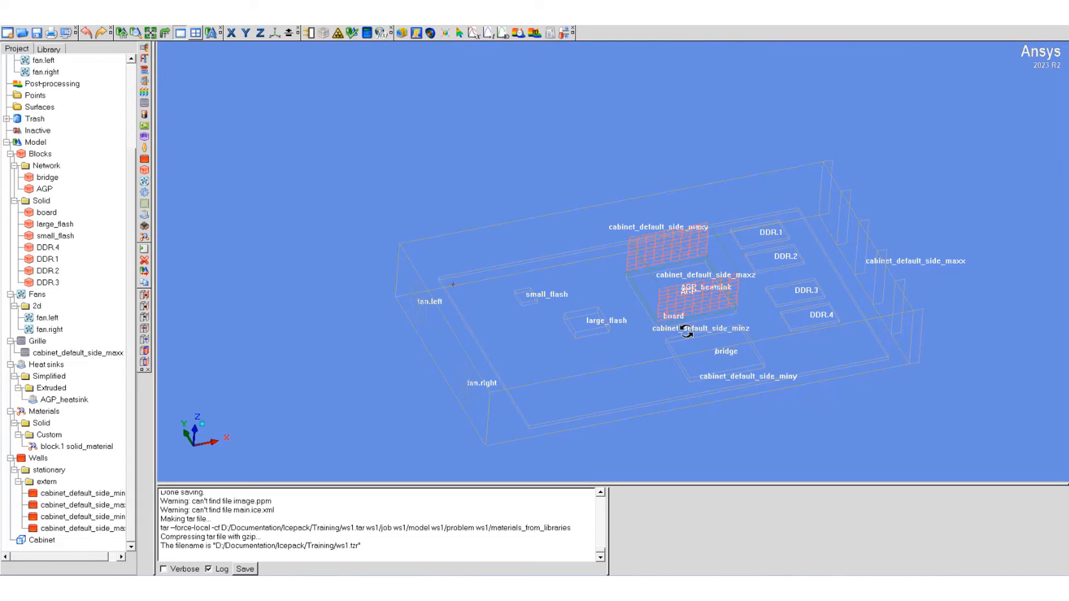